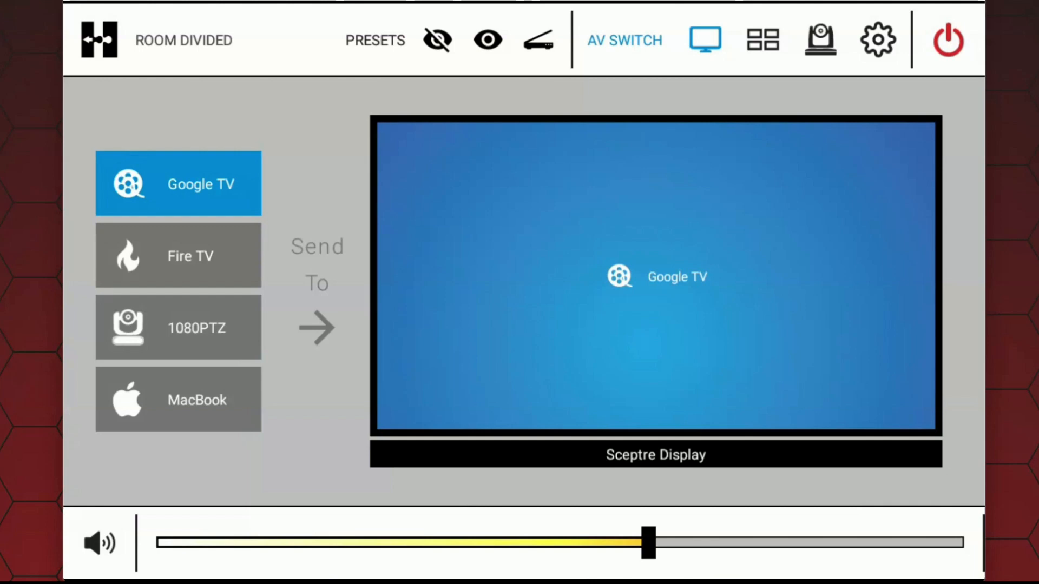
Step: Factory-reset the Hive AV database from the settings and confirm the reset
click(879, 40)
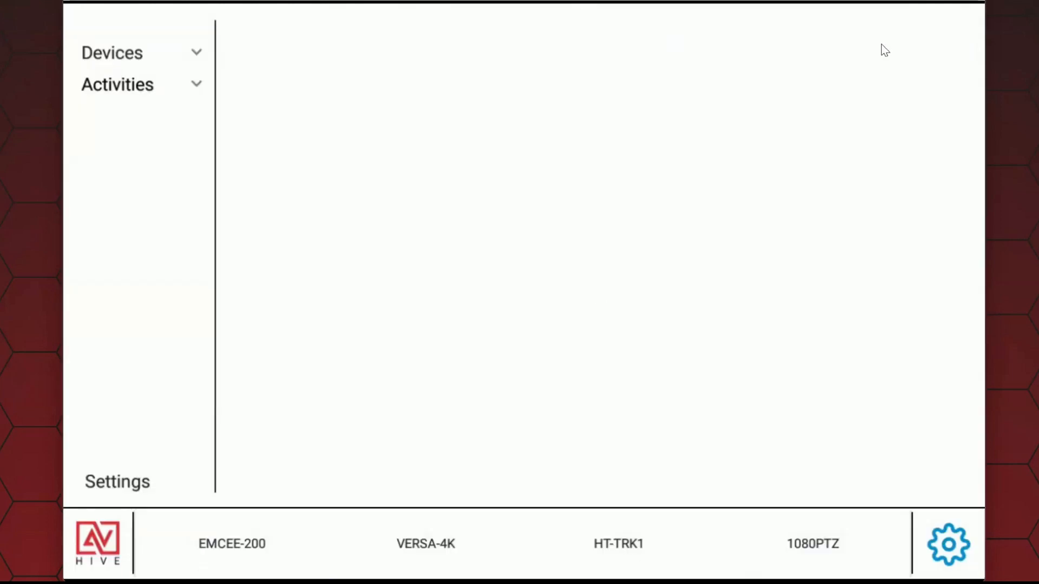
click(125, 484)
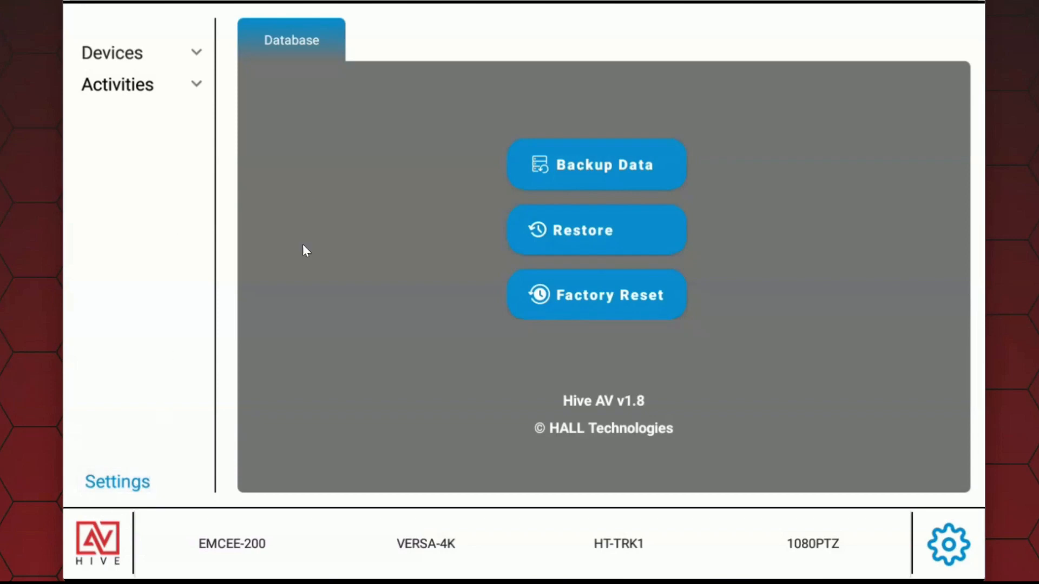
click(654, 303)
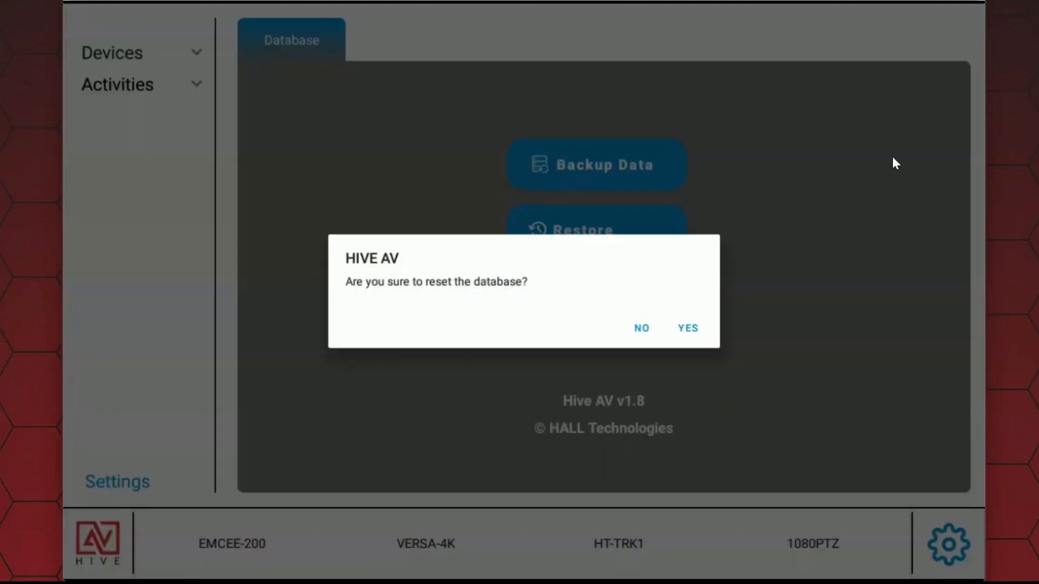
click(688, 331)
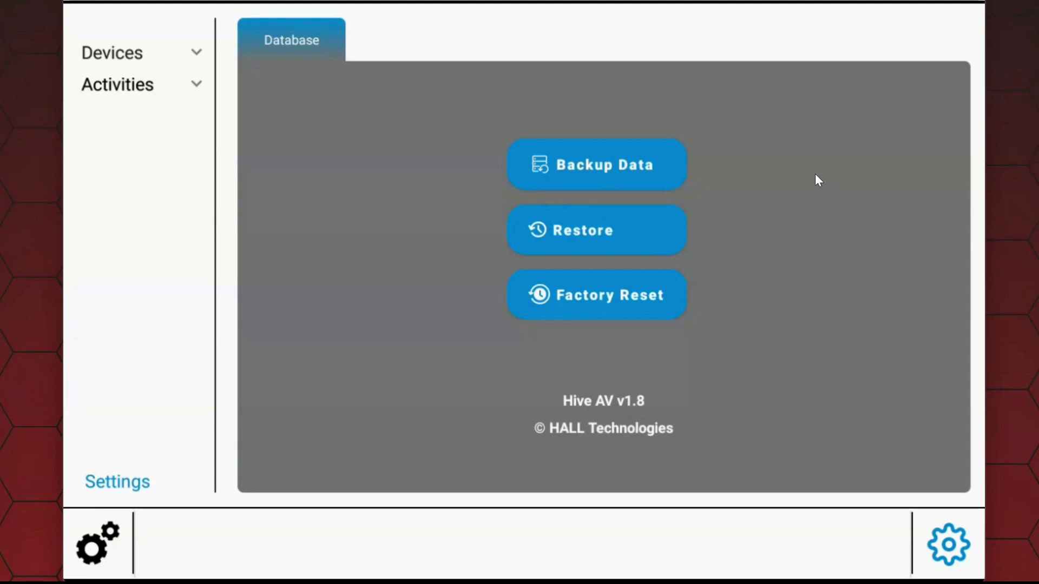
Step: Auto-add the Versa-4k encoders and decoders and check them on the VERSA-4K routing page
click(130, 54)
click(145, 85)
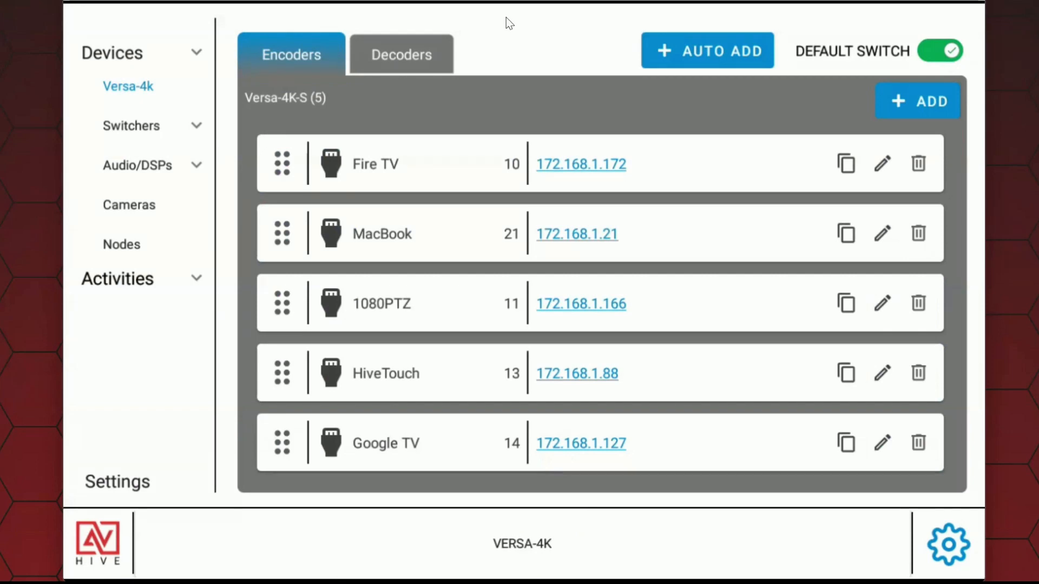
click(536, 541)
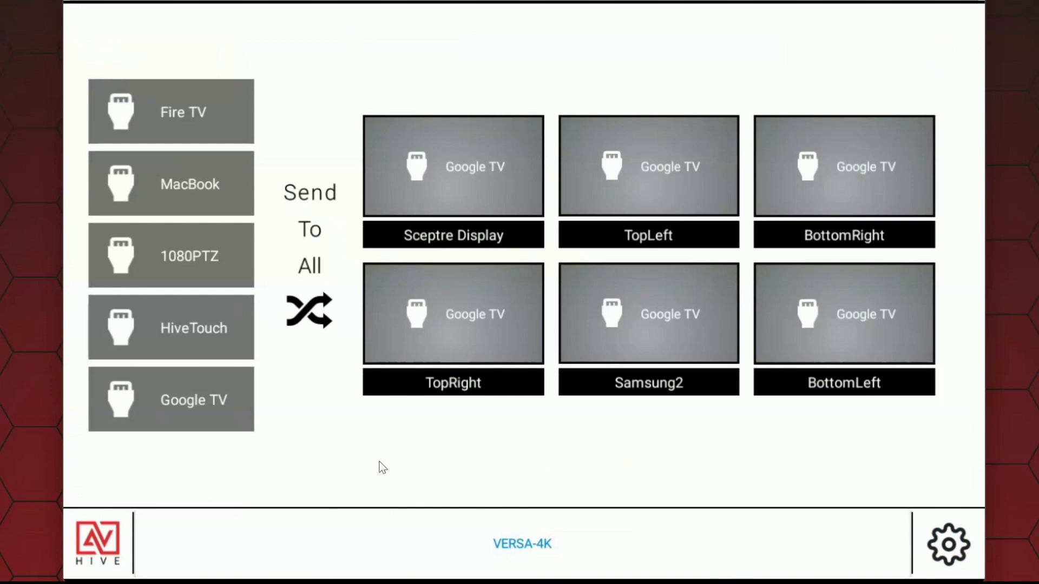
click(949, 546)
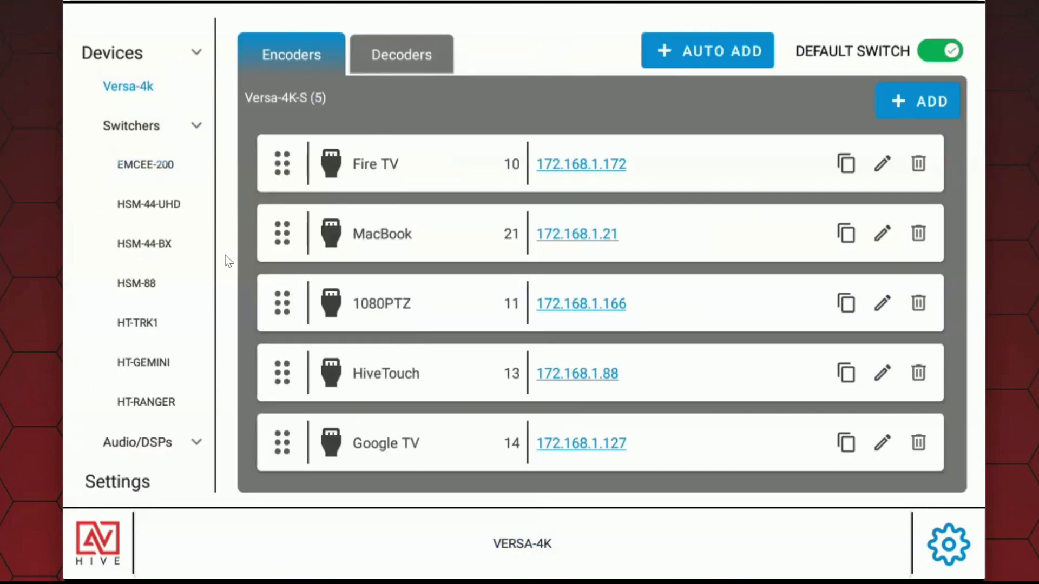
Step: Reorder the encoders so that Google TV is first and 1080PTZ sits directly above MacBook
drag(297, 443, 278, 177)
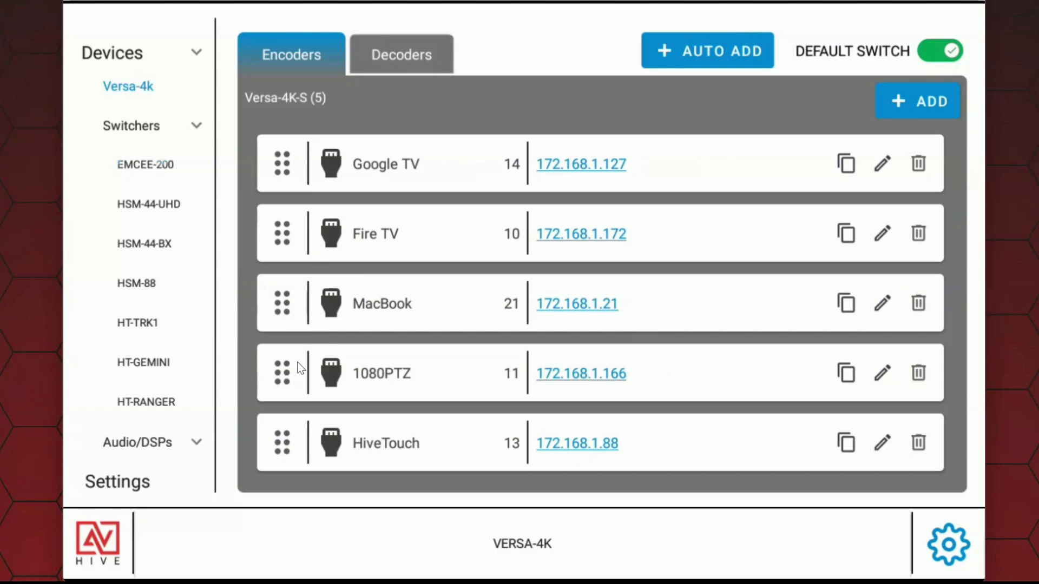
drag(280, 379, 285, 323)
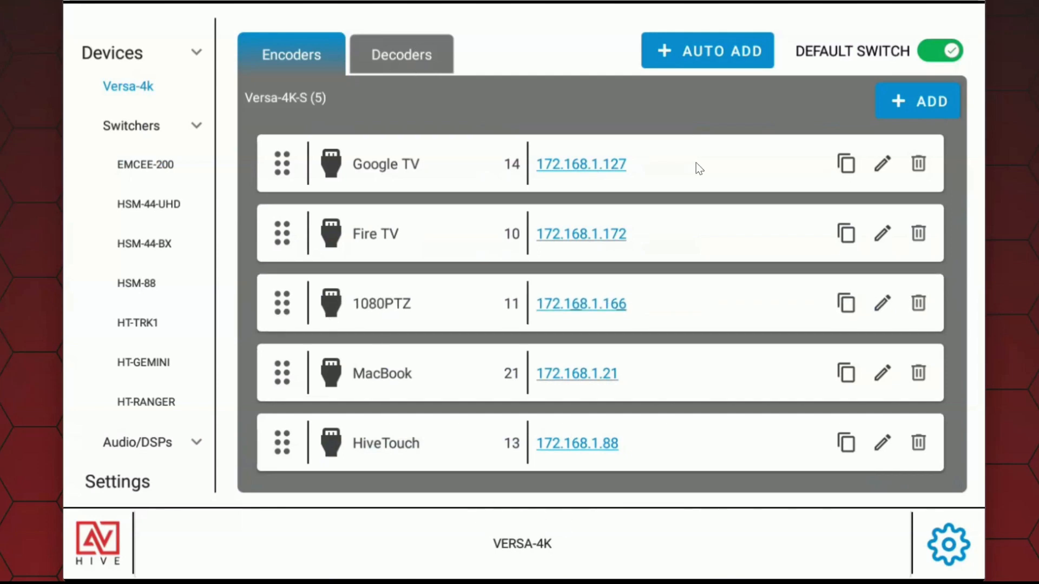
Step: Change the Google TV encoder's source icon to the film reel and save it
click(883, 166)
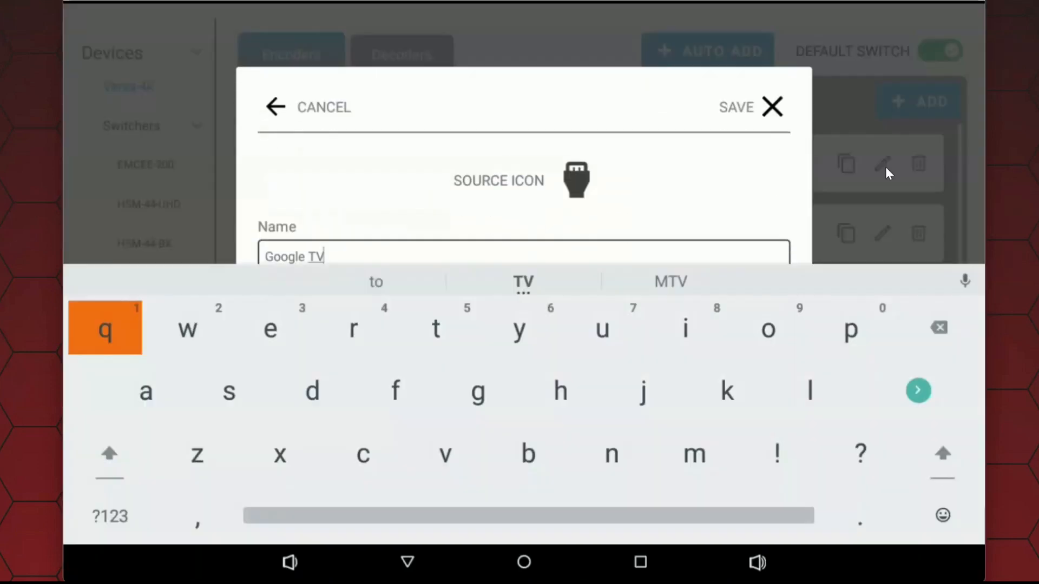
click(575, 181)
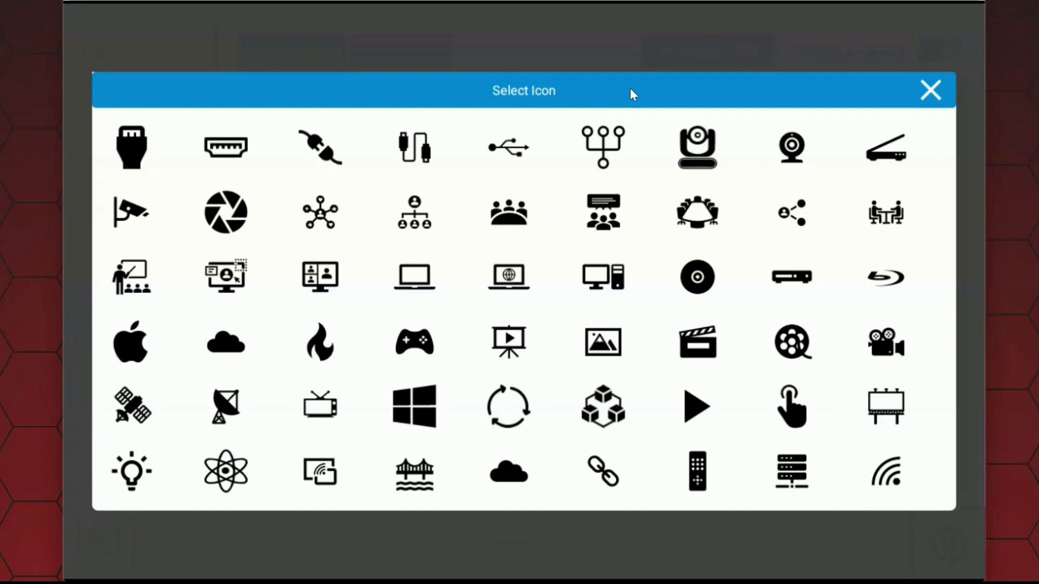
click(793, 351)
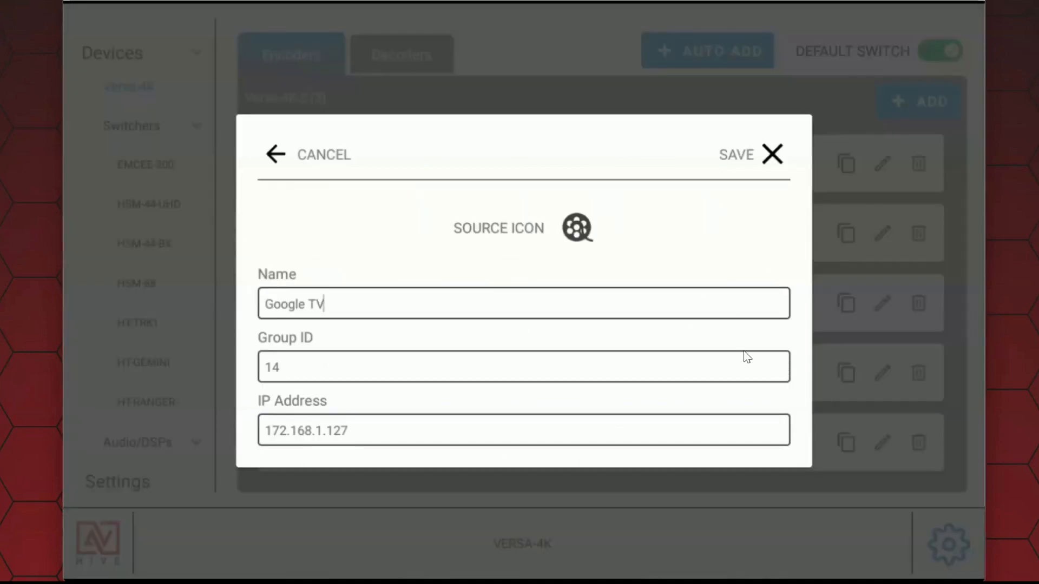
click(773, 156)
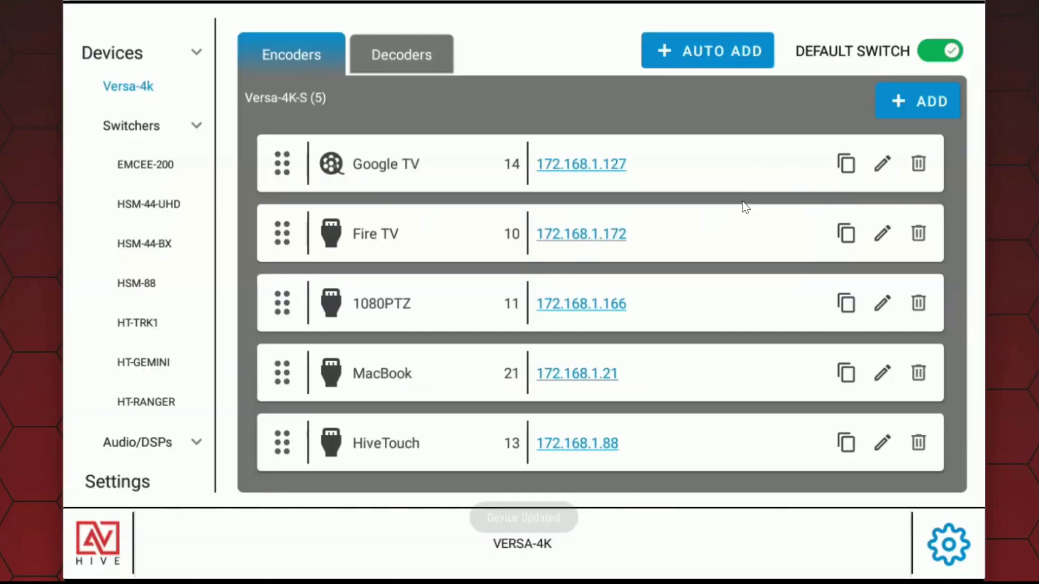
Step: Change the Fire TV encoder's source icon to the flame and save it
click(882, 233)
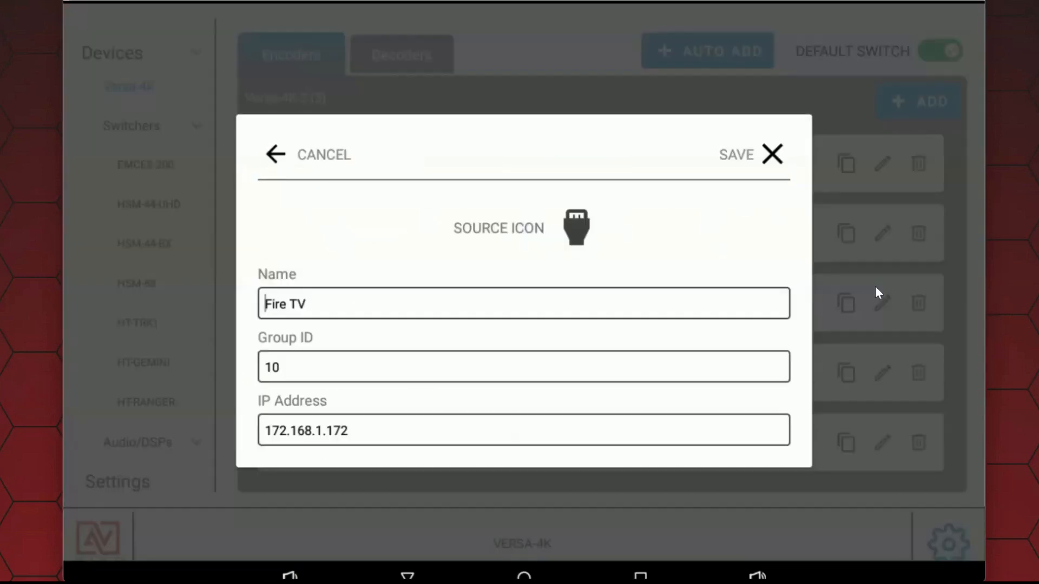
click(579, 182)
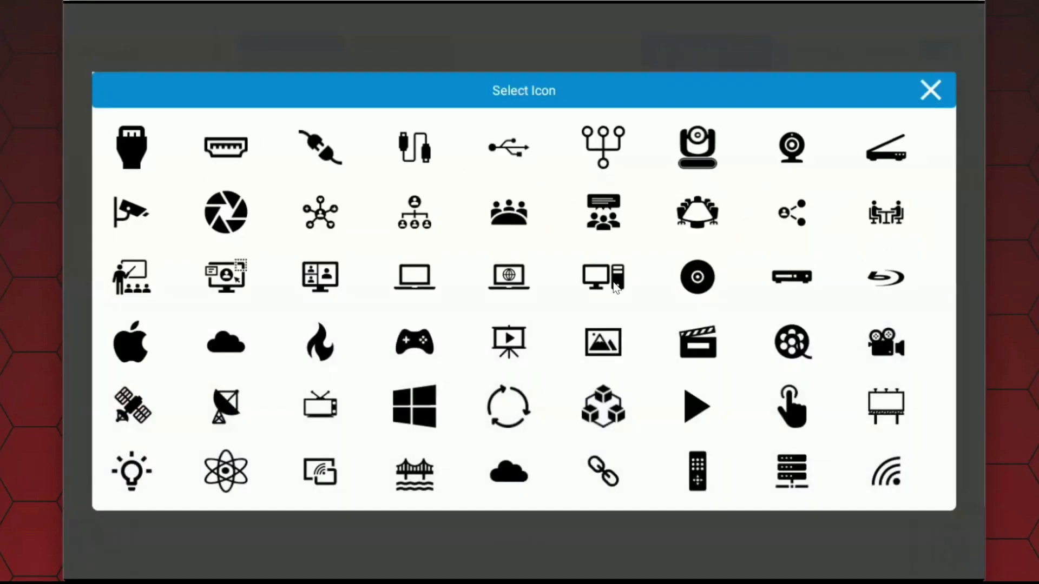
click(322, 349)
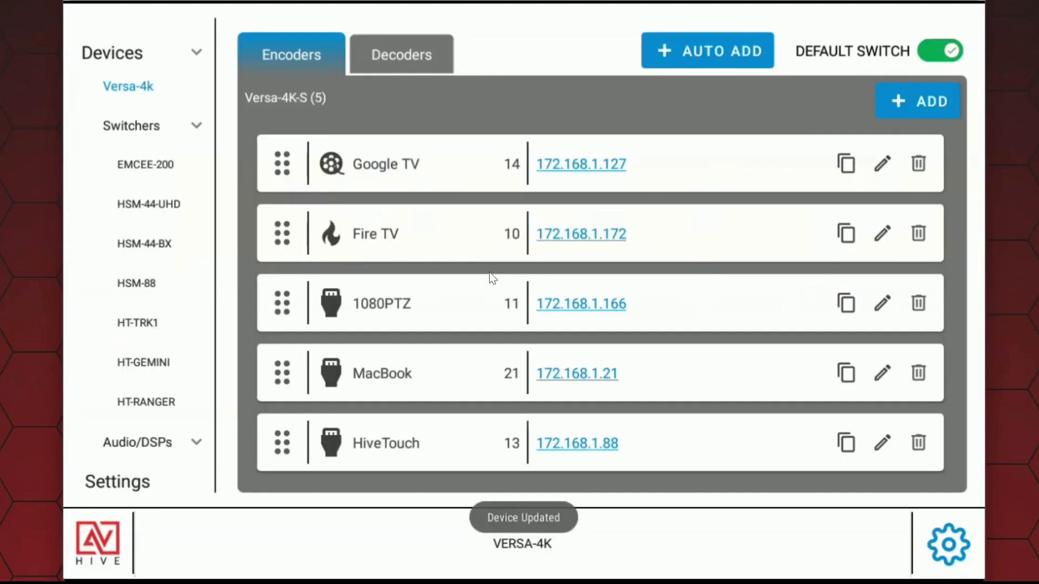
Step: Rename the 1080PTZ encoder as 1080 PTZ, give it the PTZ camera icon and save it
click(881, 304)
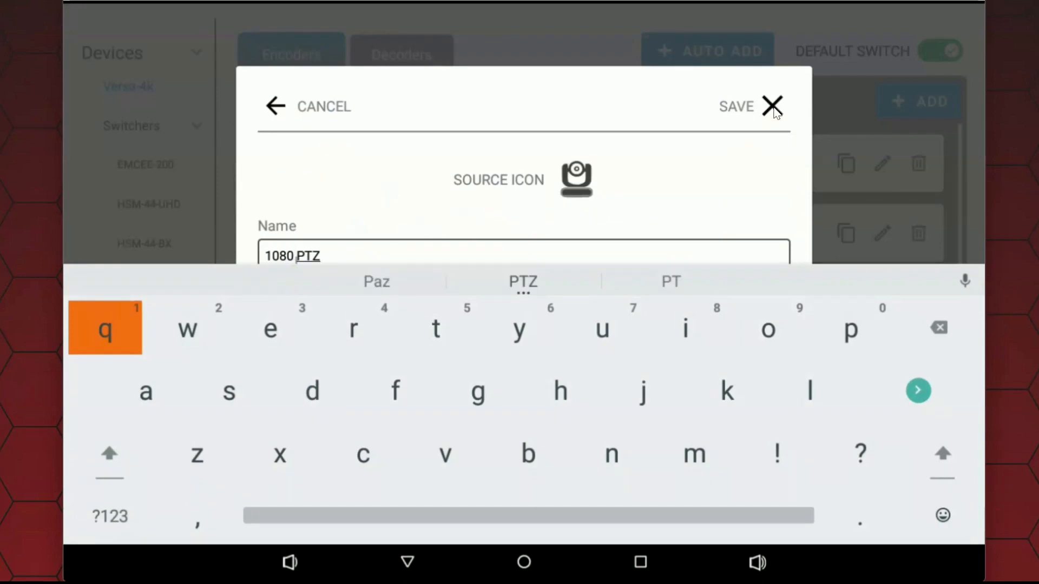
click(774, 107)
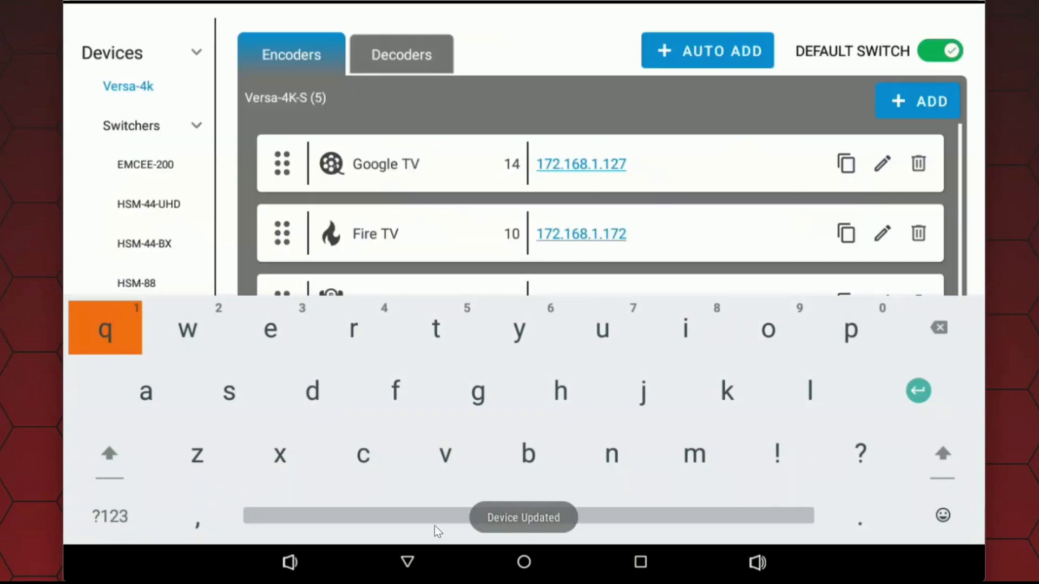
click(409, 562)
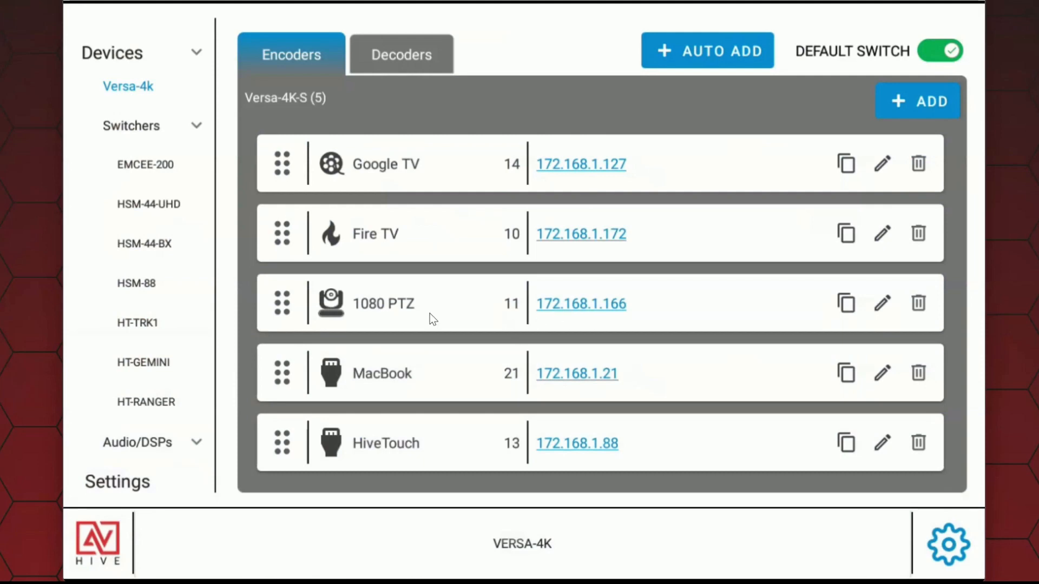
Step: Give the MacBook encoder the Apple icon and the HiveTouch encoder the touching-finger icon, saving both
click(606, 306)
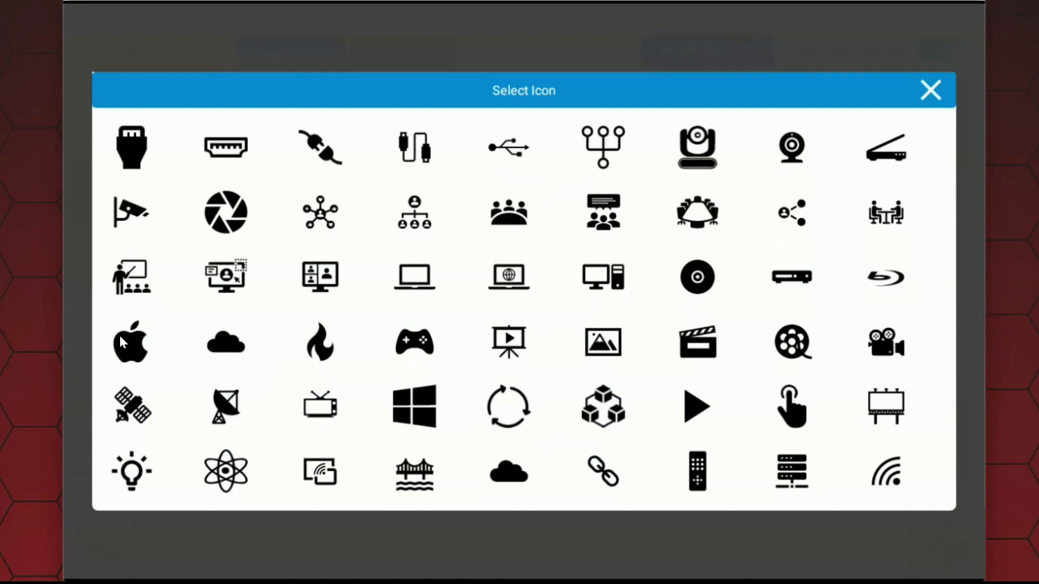
click(121, 339)
click(772, 155)
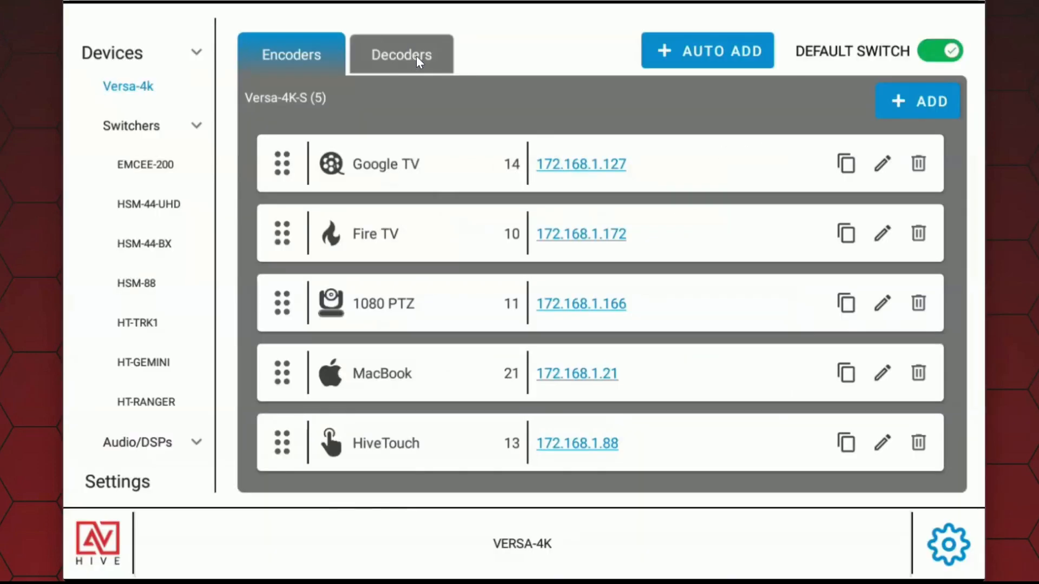
Step: Move the Samsung2 decoder to second place, rename it as Samsung and save it
click(417, 56)
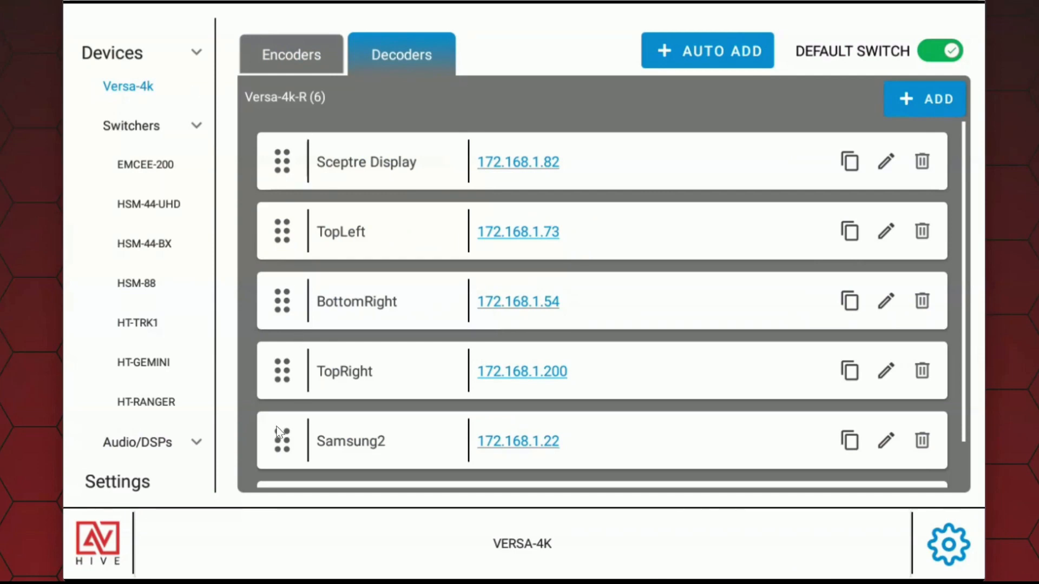
drag(282, 444, 308, 390)
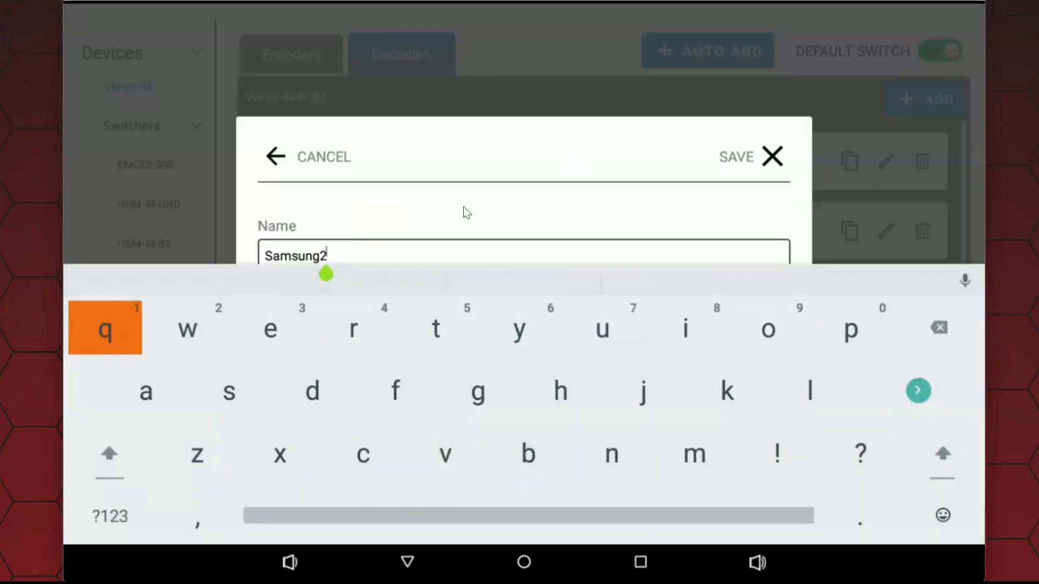
key(BackSpace)
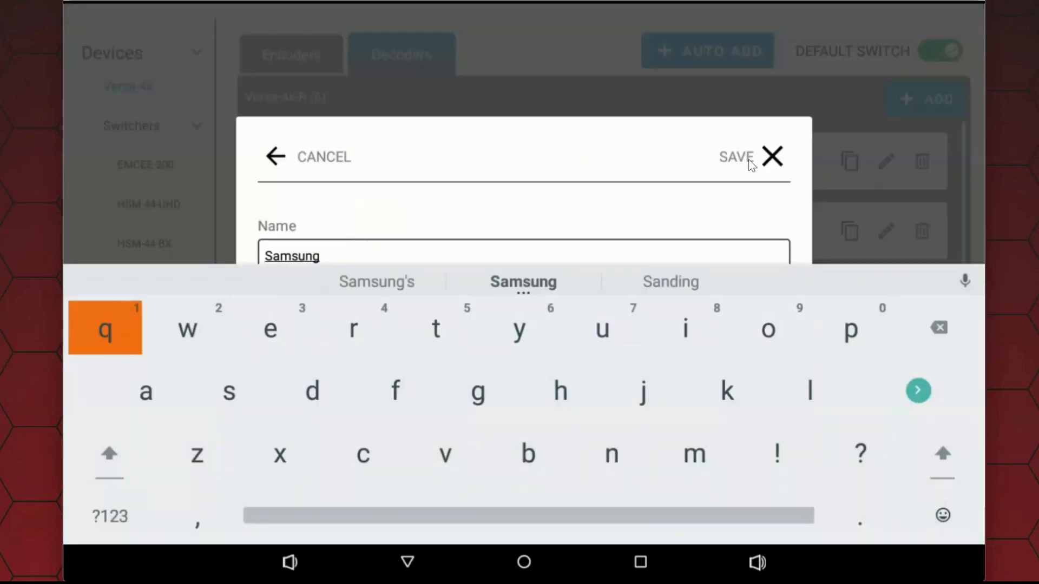
click(772, 157)
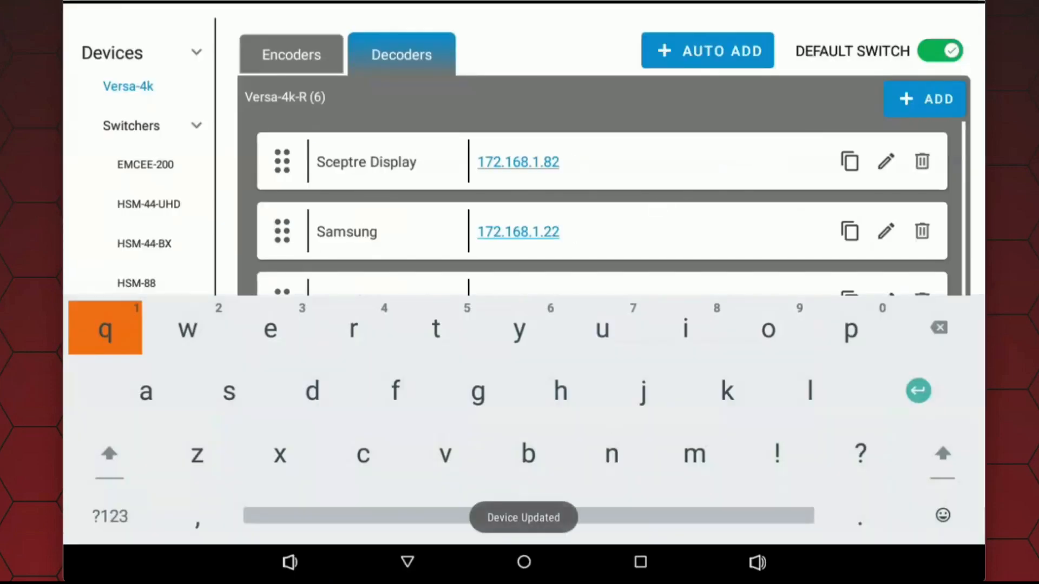
click(408, 562)
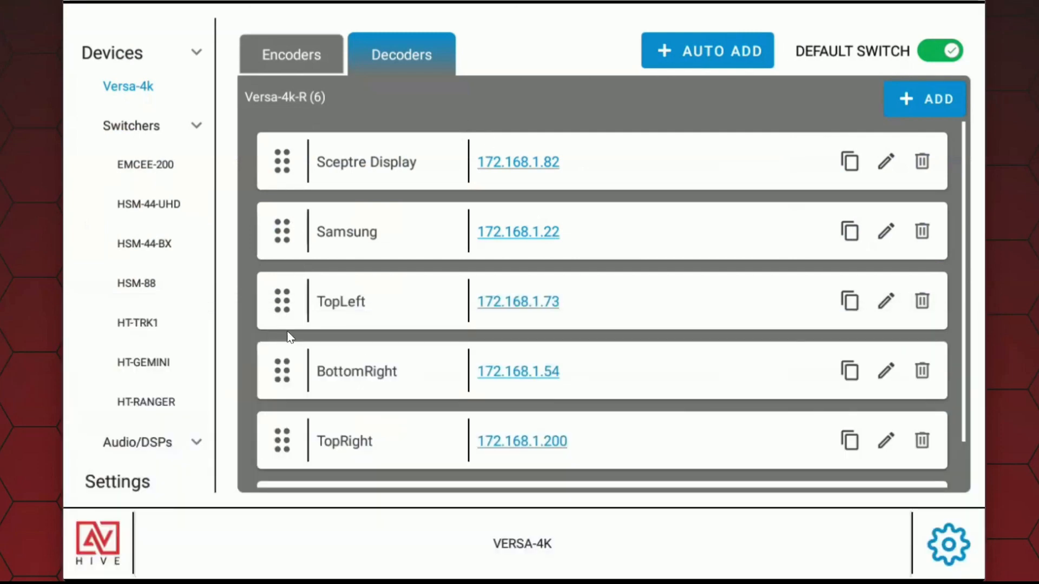
Step: Place the TopLeft and TopRight decoders directly above Samsung and check the order on the VERSA-4K routing page
drag(289, 301, 287, 234)
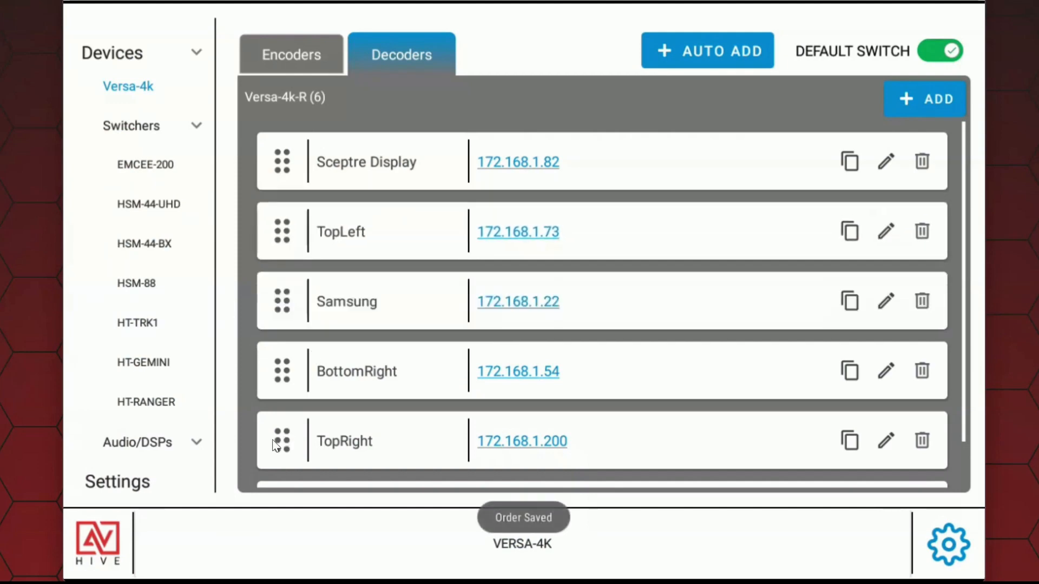
drag(282, 442, 282, 305)
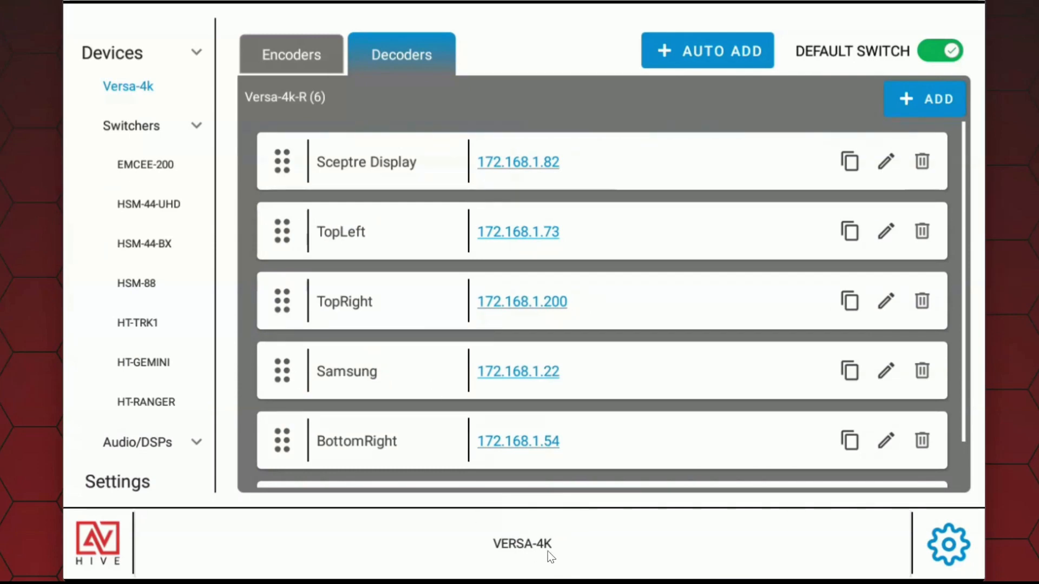
click(532, 549)
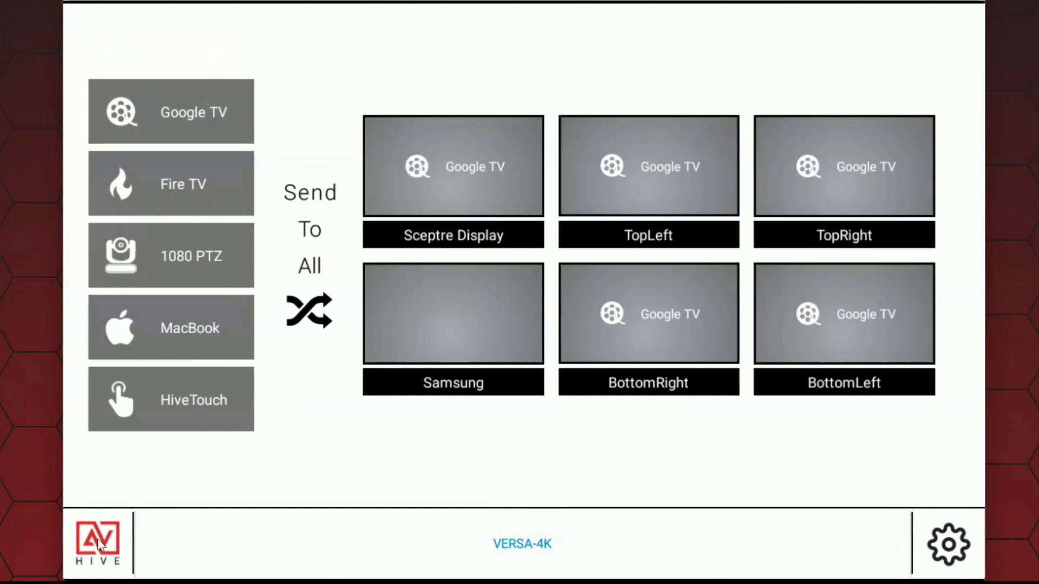
Step: Open the switching activity and choose the default switcher for the UI
click(111, 544)
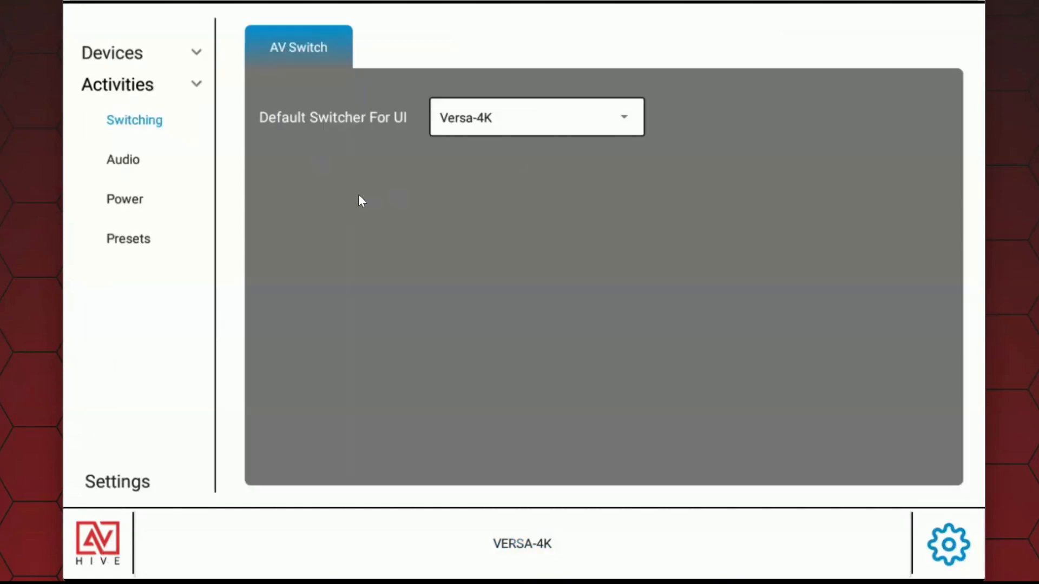
click(576, 124)
click(543, 328)
Step: Set the main audio controller to VERSA with Samsung (172.168.1.22) as line out, and save the settings
click(131, 160)
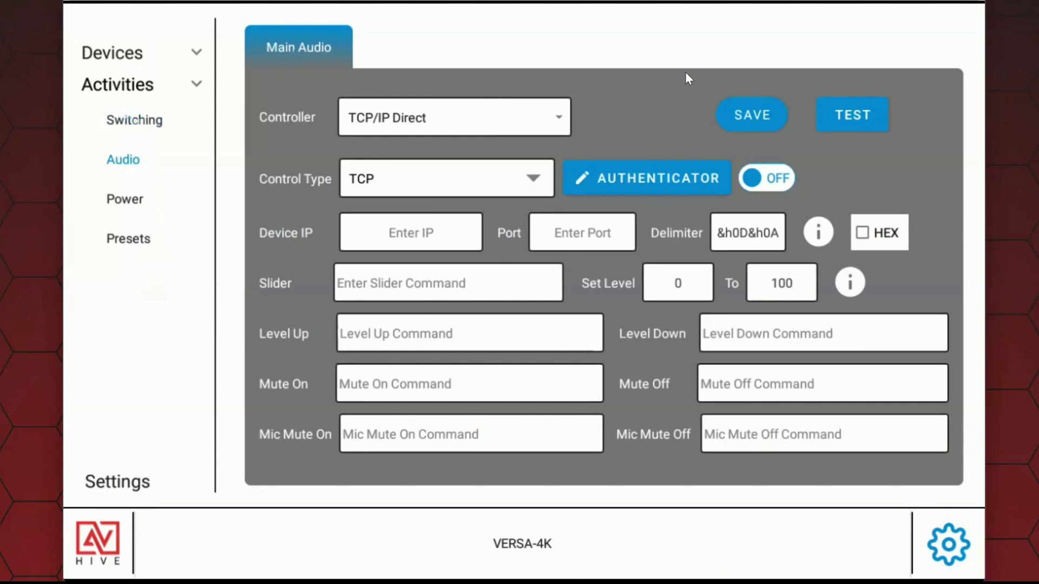
click(525, 123)
click(378, 152)
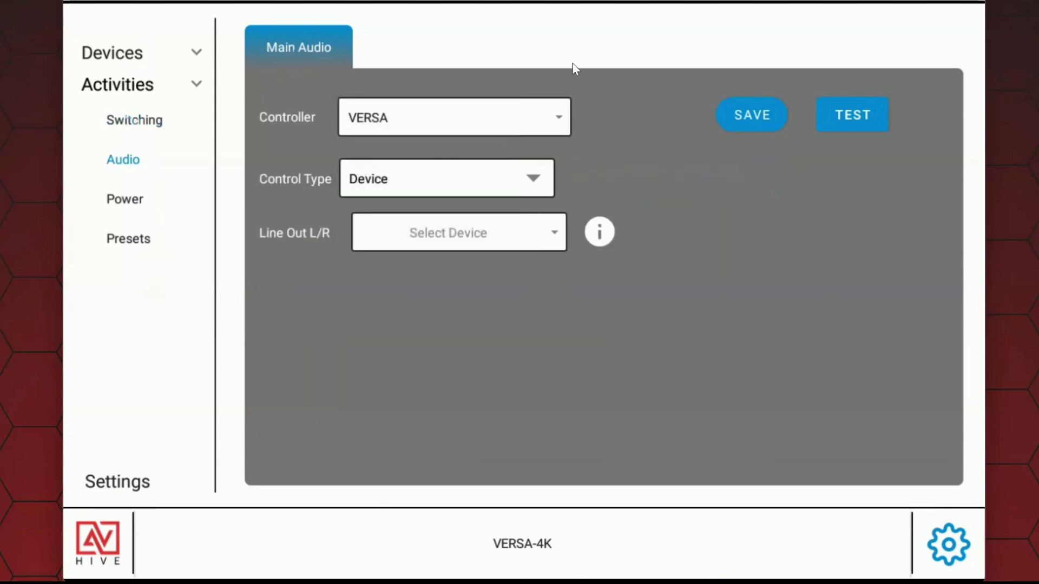
click(495, 236)
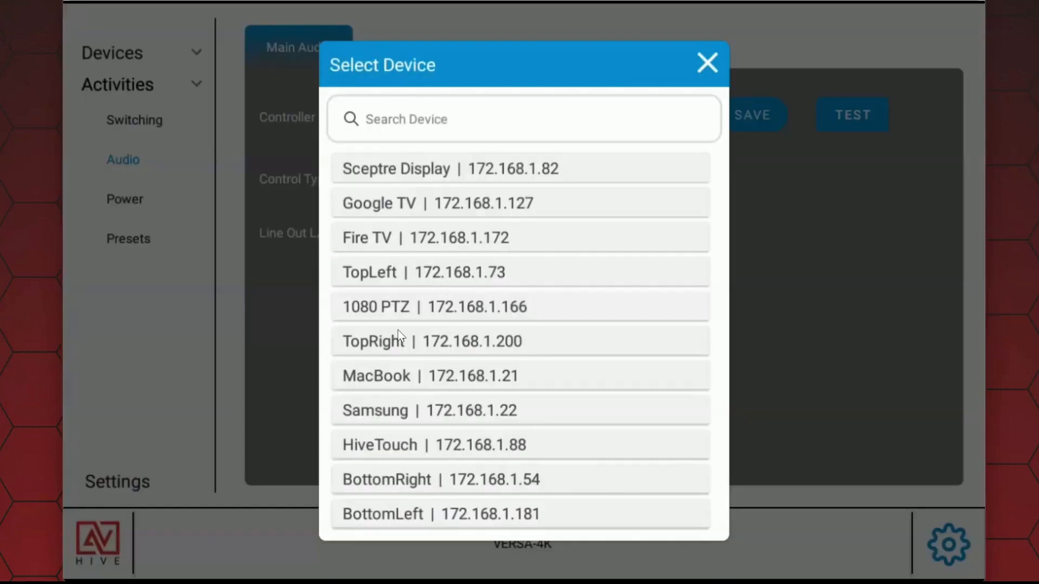
click(457, 412)
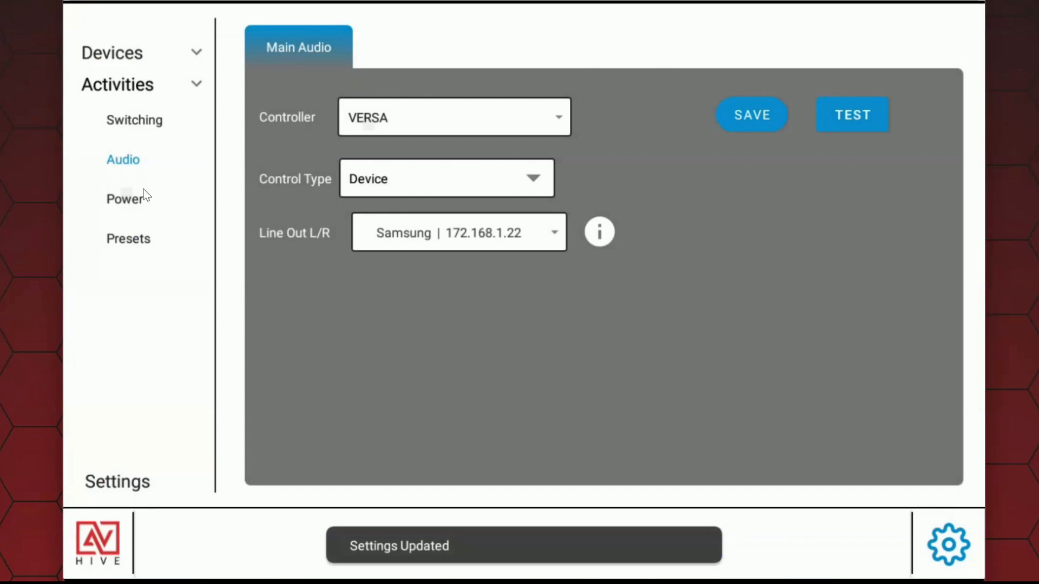
Step: Configure Room Power On with CEC command 40 04 for the Sceptre Display (172.168.1.82) and a second command for Samsung
click(125, 200)
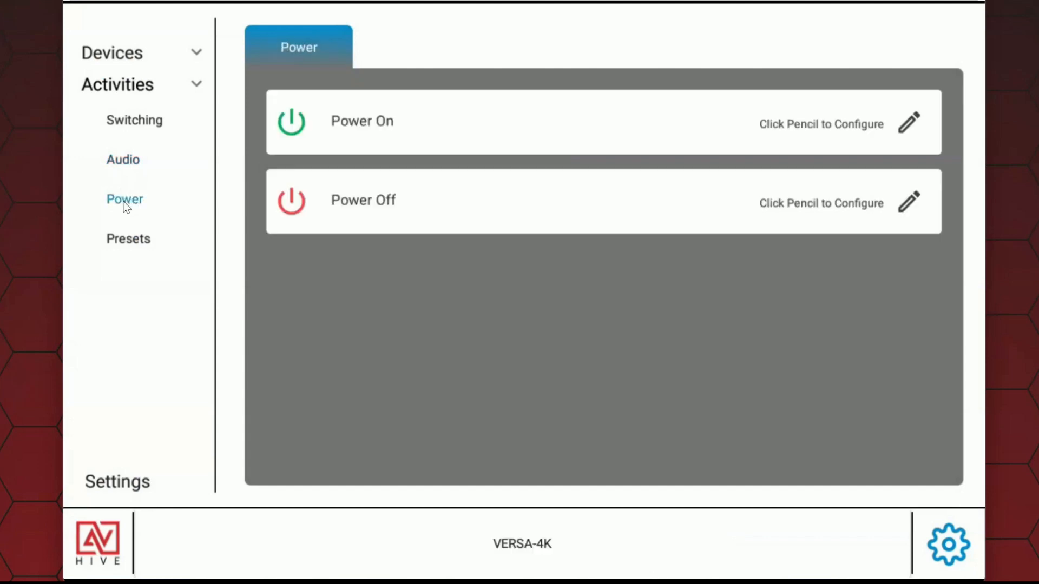
click(910, 123)
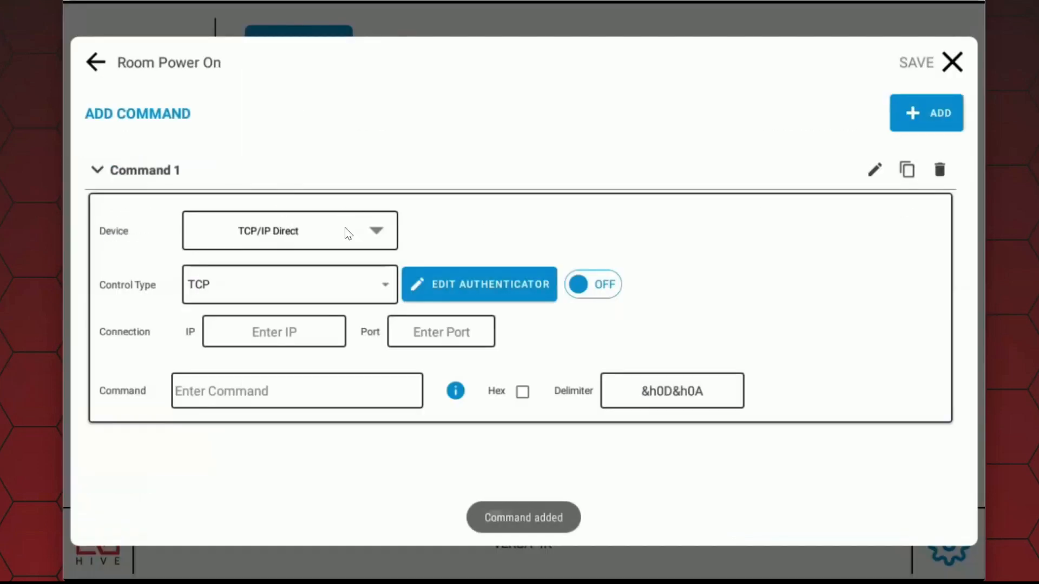
click(346, 233)
scroll(591, 367, down, 1)
click(602, 355)
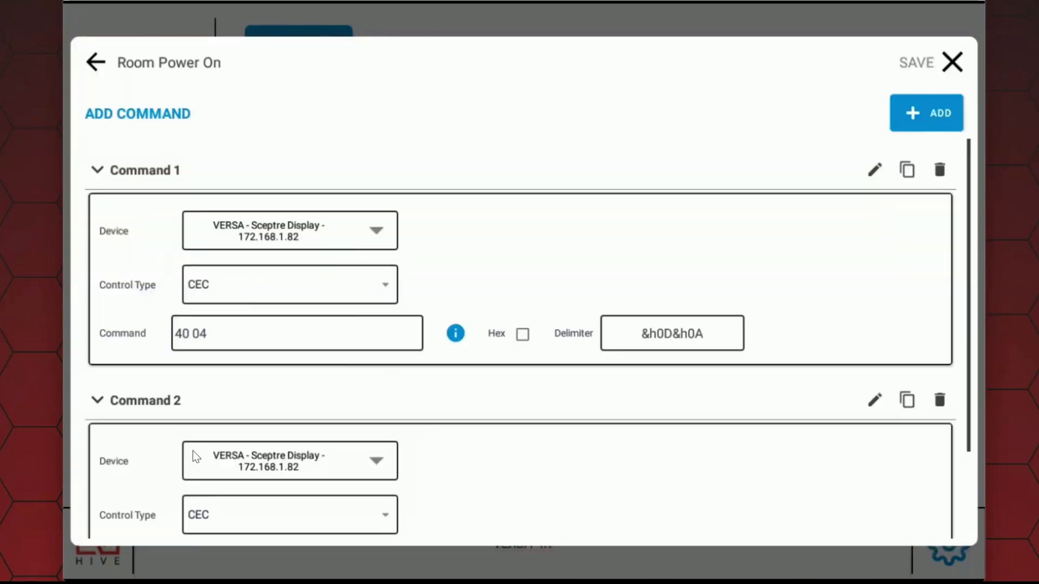
click(193, 455)
scroll(546, 491, down, 1)
click(545, 490)
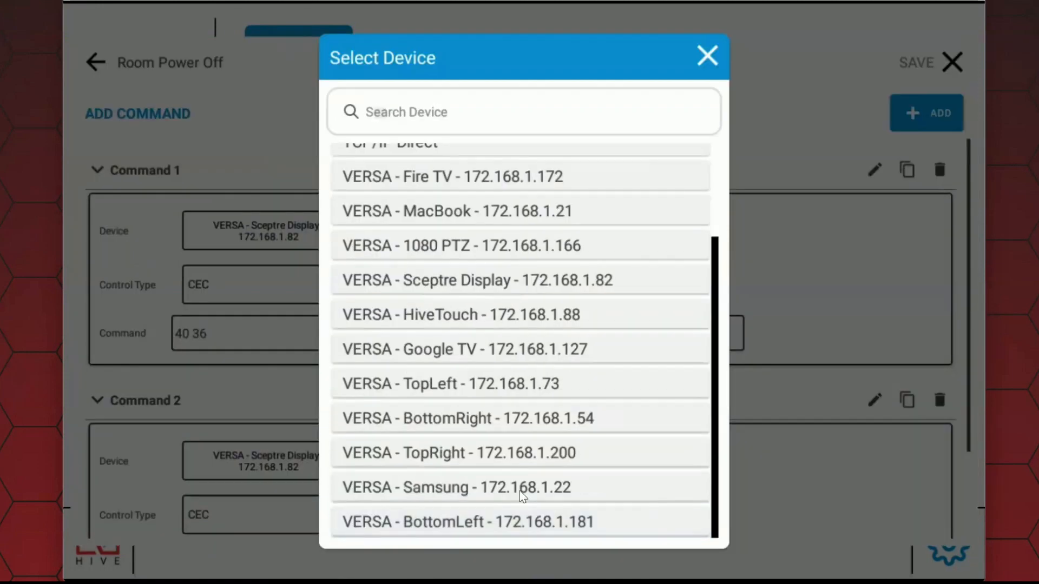
Step: Configure Room Power Off with CEC command 40 36 for the Sceptre Display and a second CEC command for Samsung (172.168.1.22)
click(521, 489)
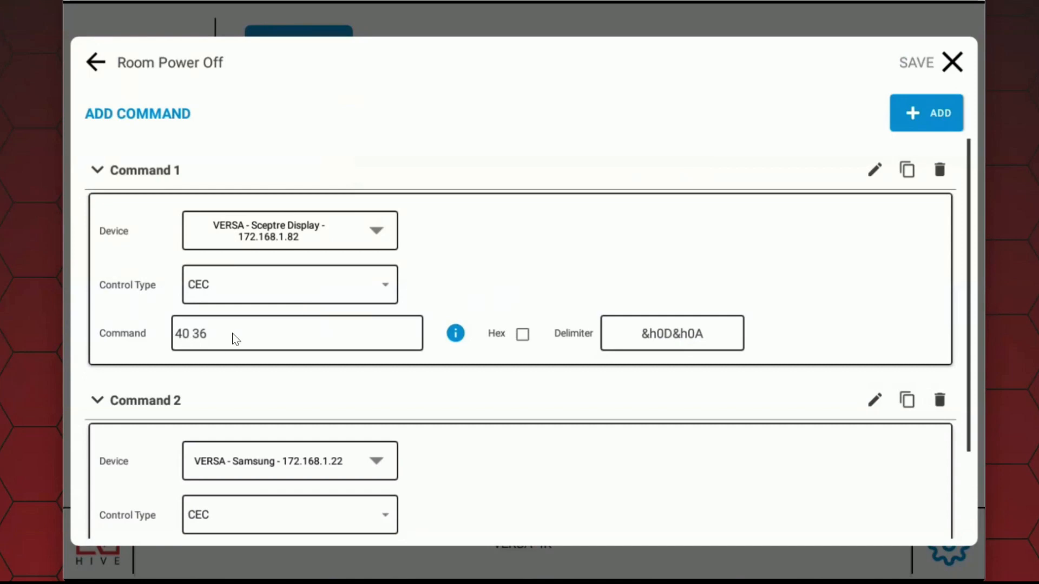
click(953, 62)
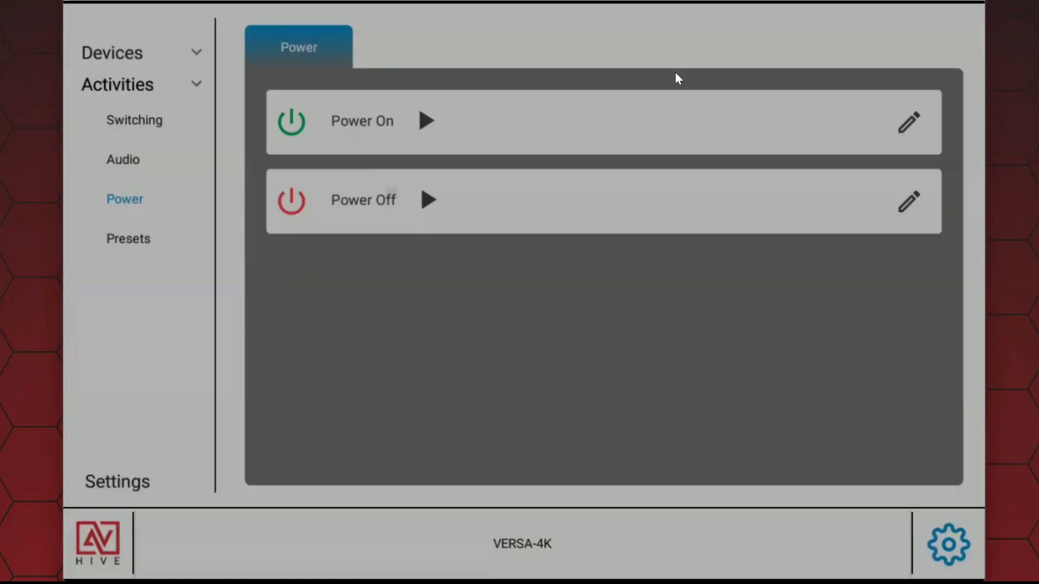
Step: Go to the room control screen, power on the room, and route Fire TV to Sceptre Display, BottomRight and TopRight
click(121, 531)
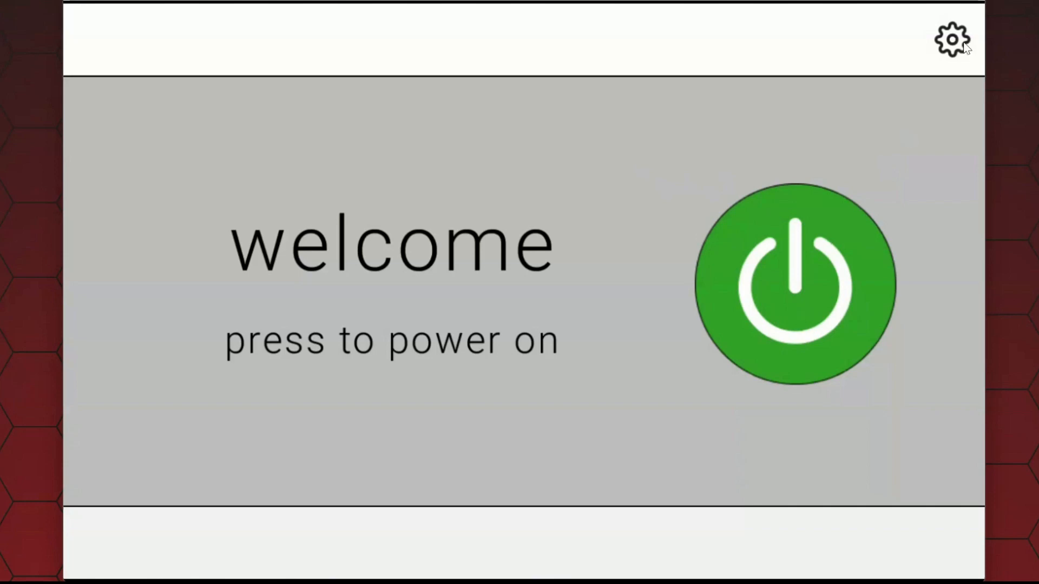
click(800, 290)
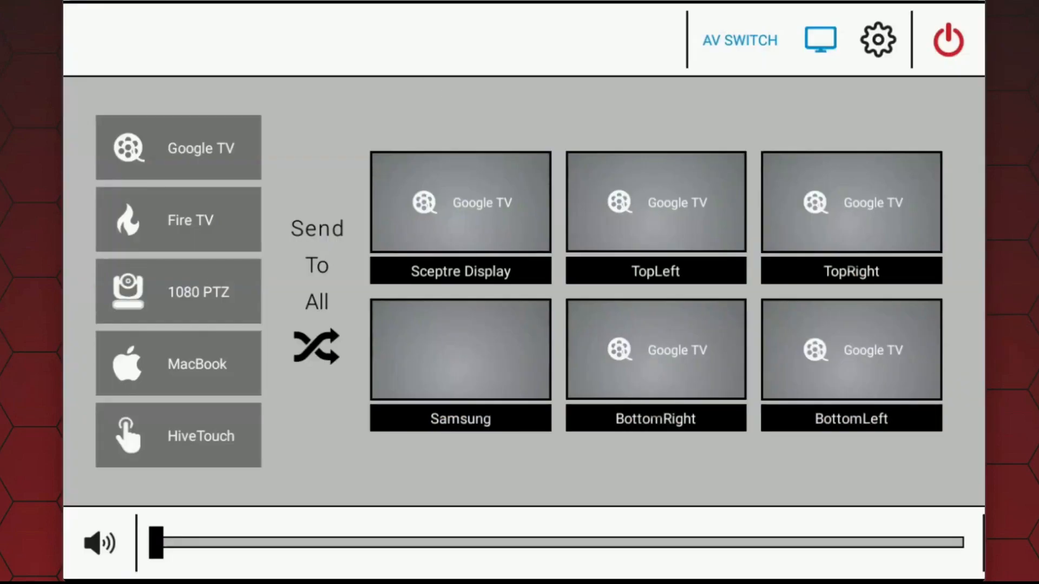
click(189, 217)
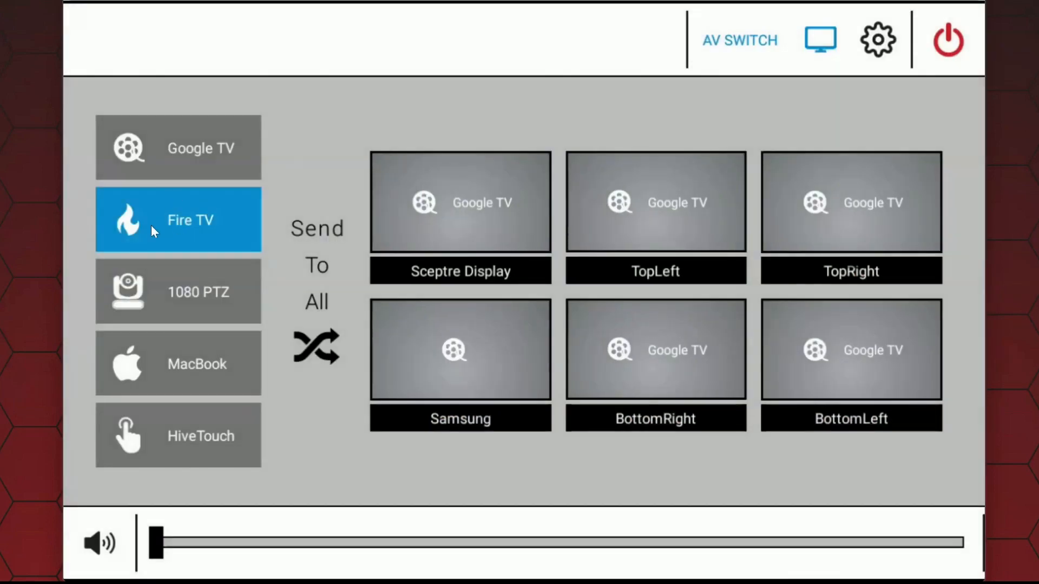
click(469, 207)
click(645, 349)
click(834, 205)
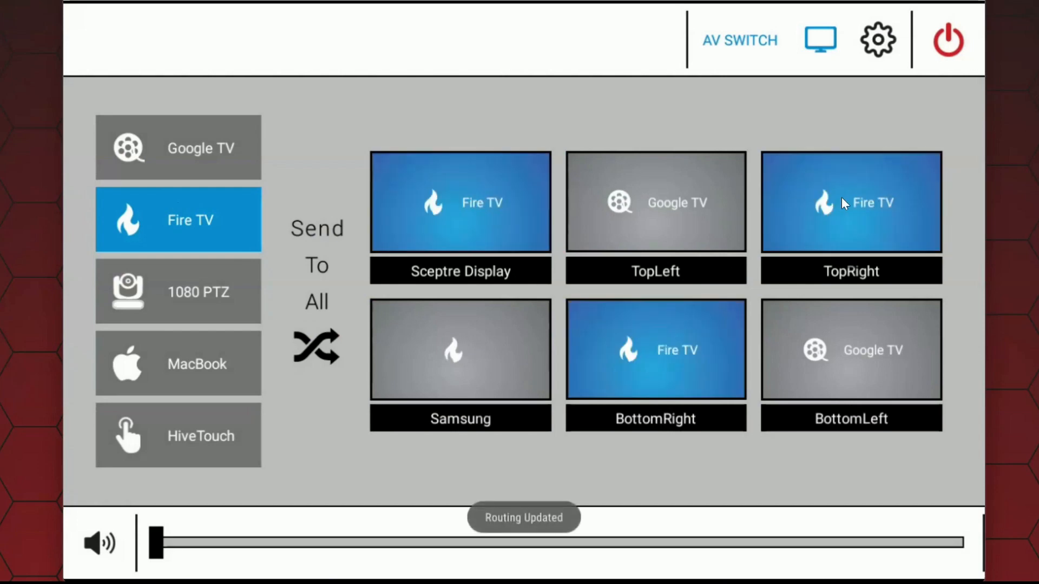
Step: Route the 1080 PTZ source to the Samsung, BottomRight and TopRight displays
click(193, 311)
click(452, 362)
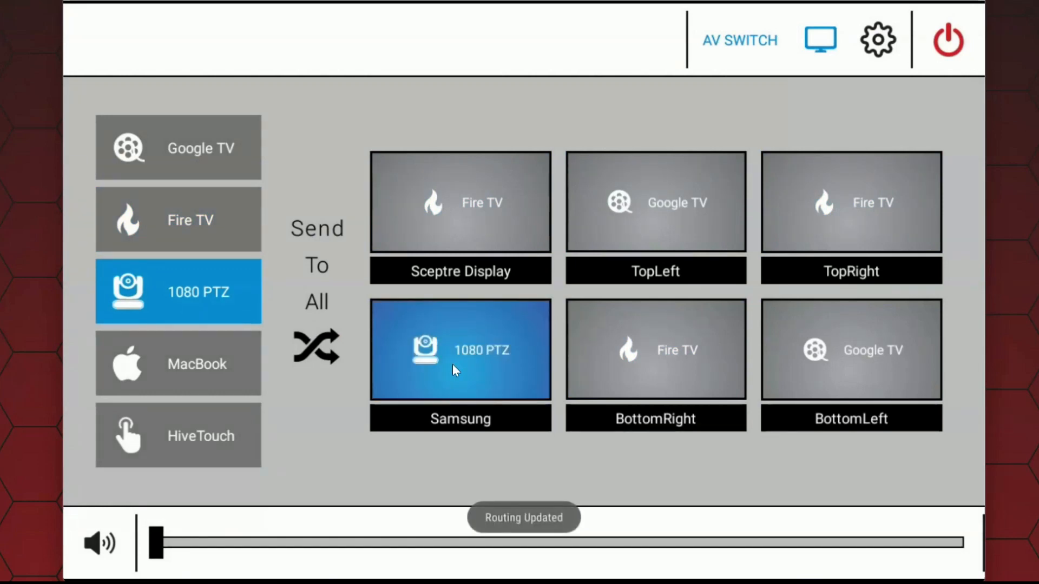
click(702, 357)
click(840, 172)
Step: Route the MacBook source to the TopLeft and BottomLeft displays
click(203, 363)
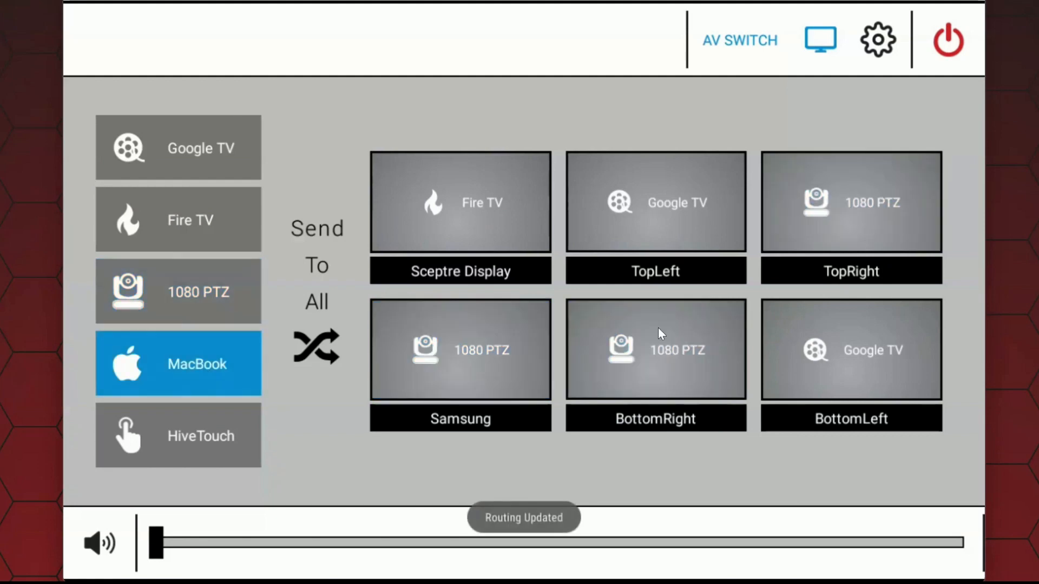
click(651, 227)
click(882, 369)
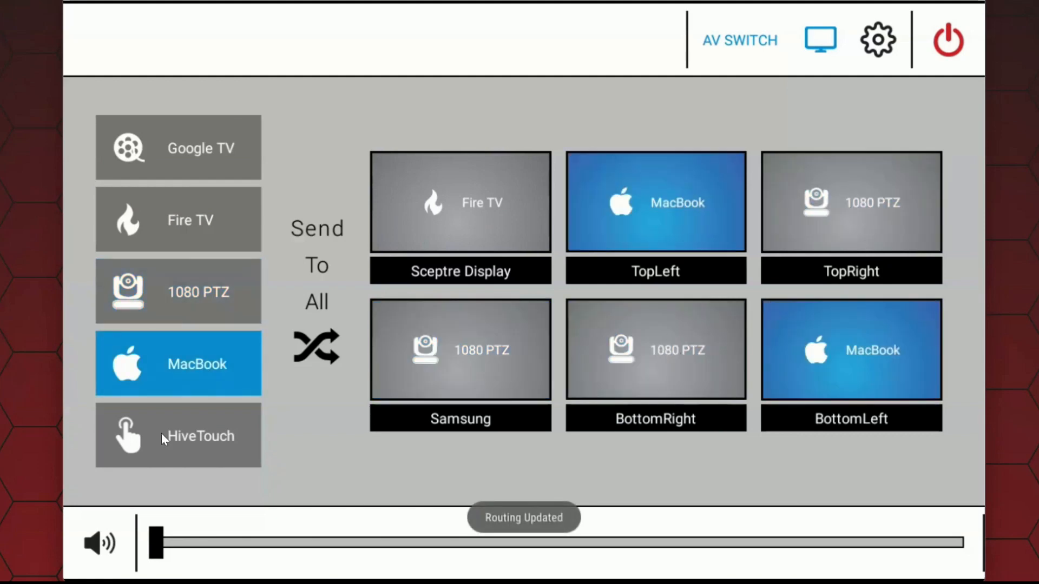
Step: Route the HiveTouch source to the Samsung, TopLeft and BottomLeft displays
click(172, 433)
click(505, 349)
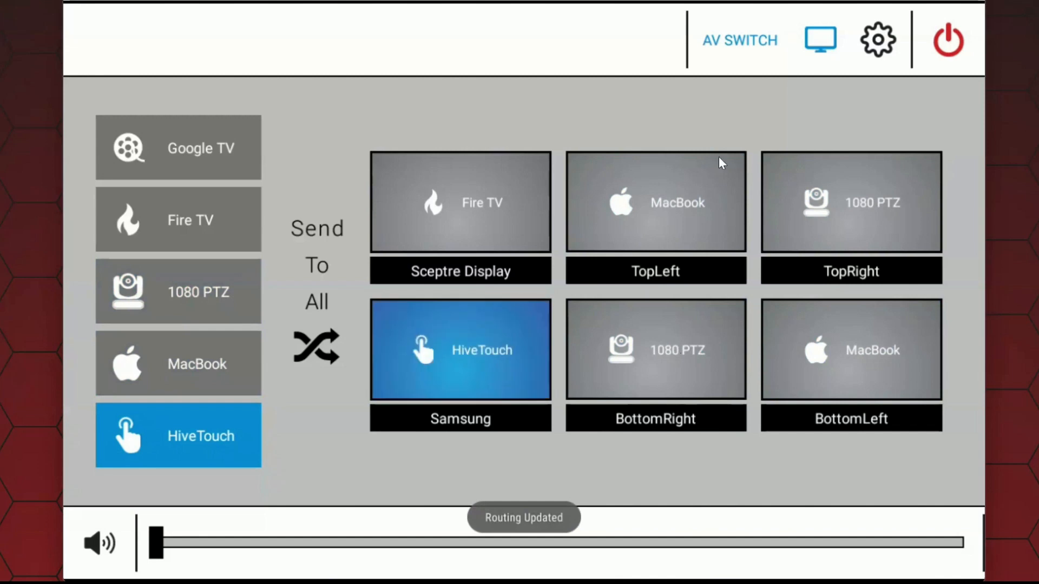
click(698, 199)
click(820, 346)
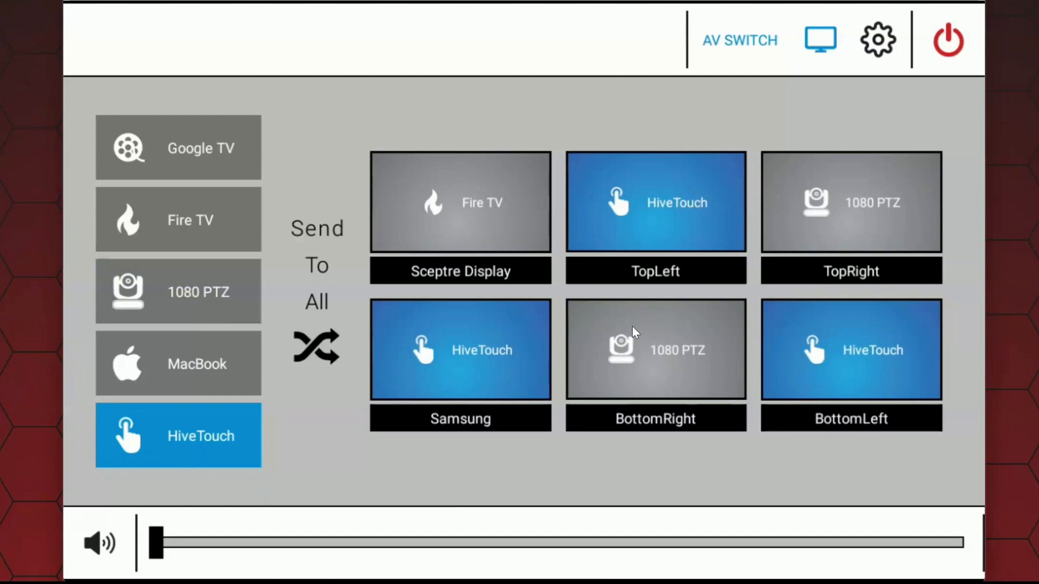
Step: Route Google TV to BottomRight and all other displays, and raise the volume to slightly above half
click(189, 156)
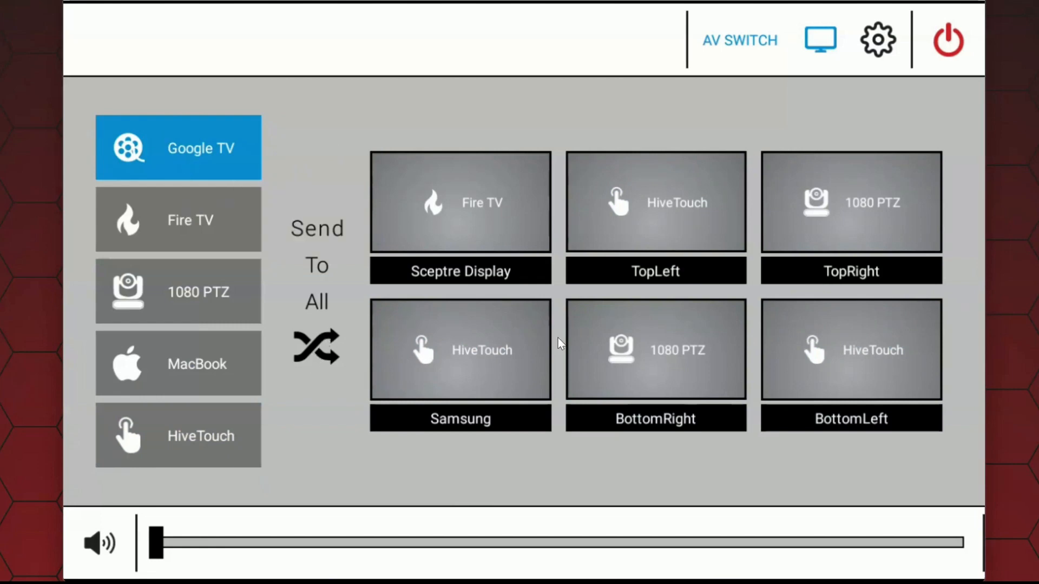
click(701, 388)
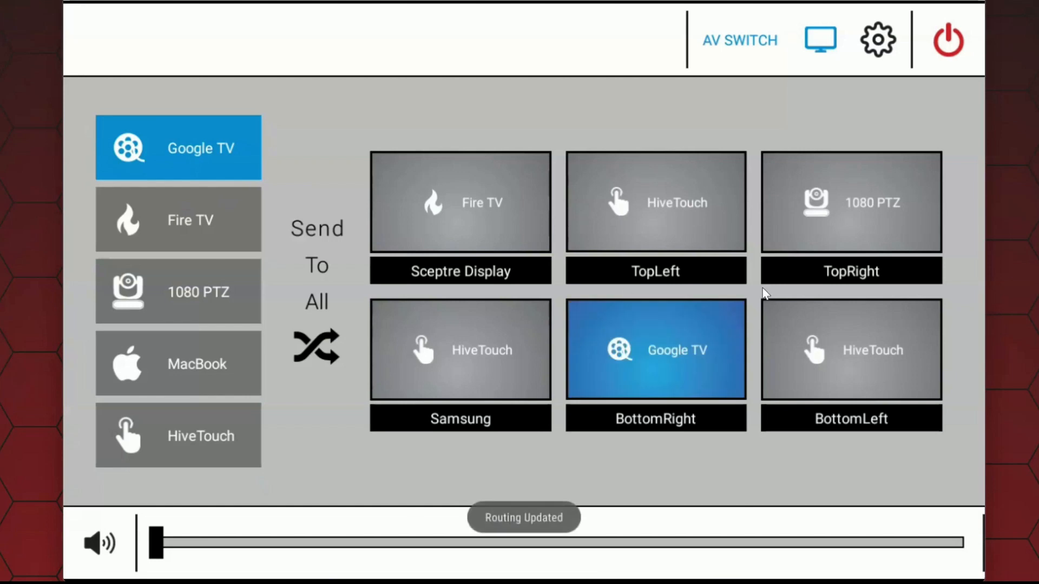
click(310, 349)
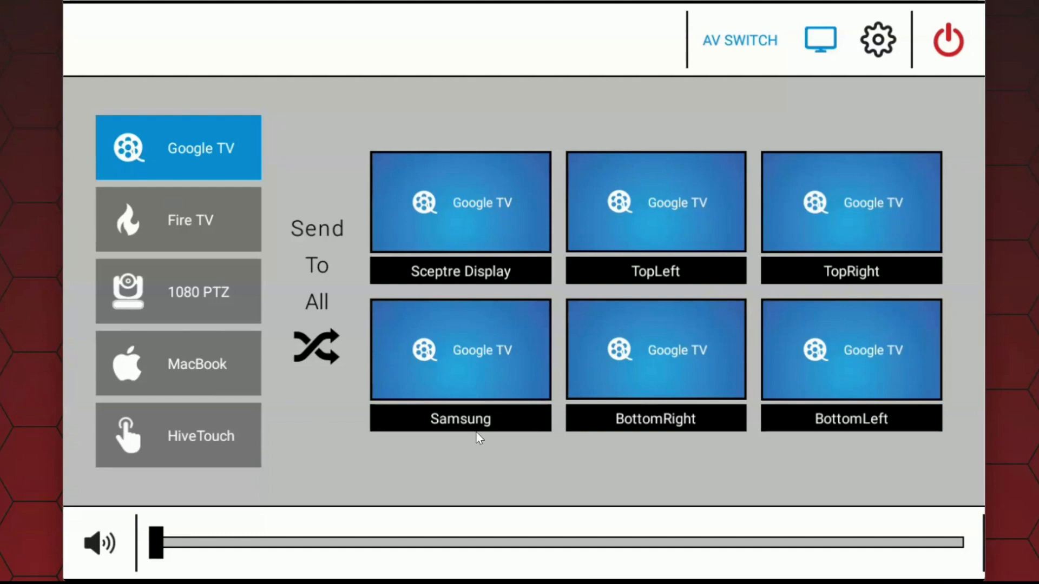
drag(162, 547, 636, 543)
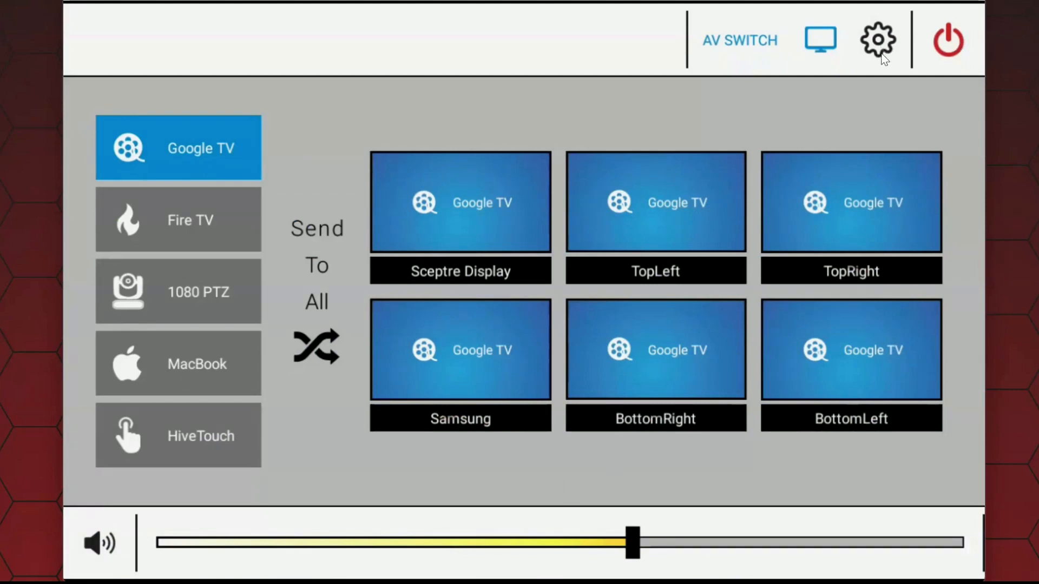
Step: Set up the EMCEE-200 switcher with IP address 172.168.1.128 and port 80, enable its video wall option and save
click(879, 48)
click(198, 50)
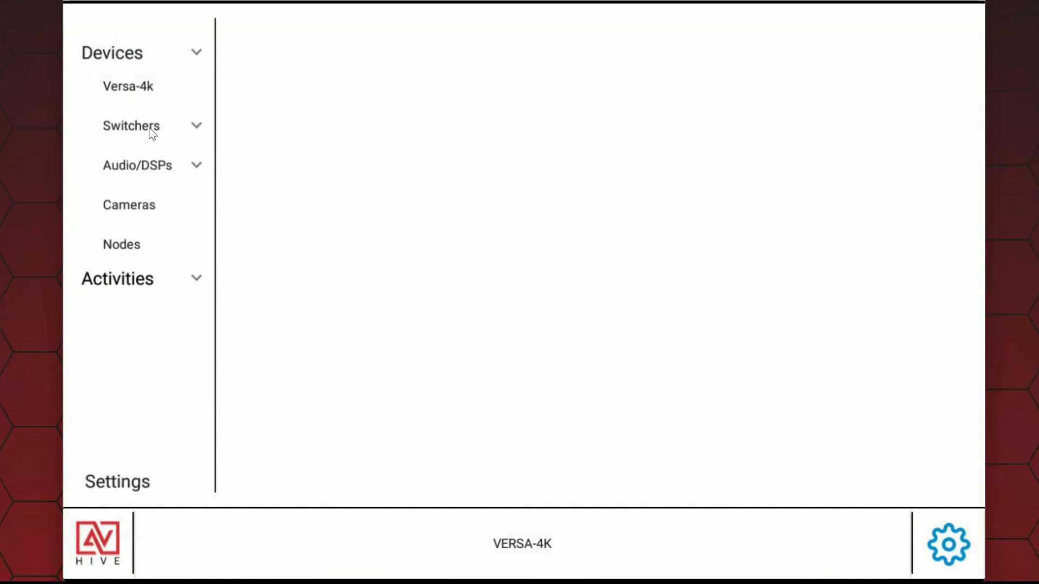
click(195, 126)
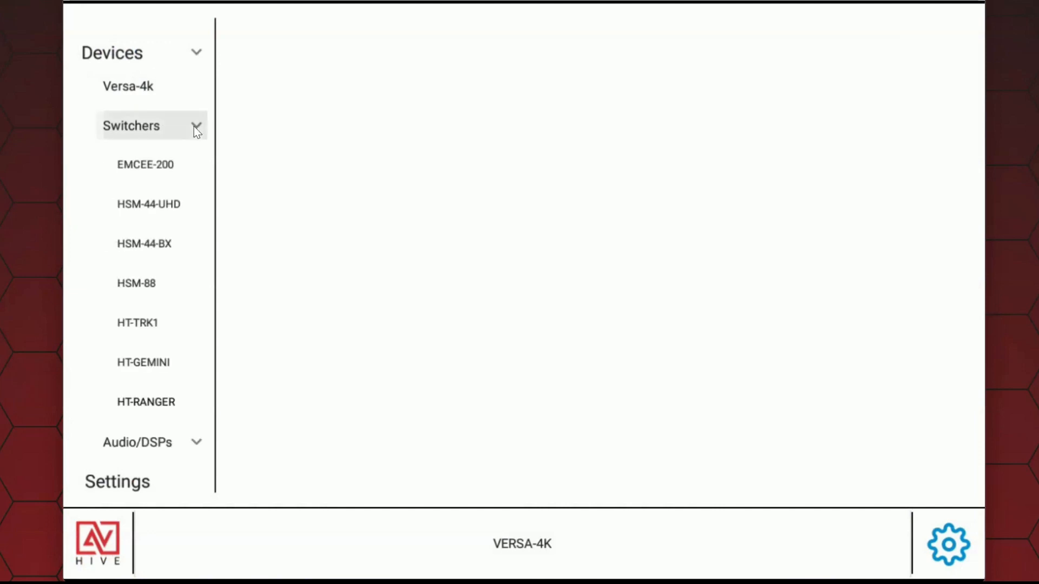
click(158, 162)
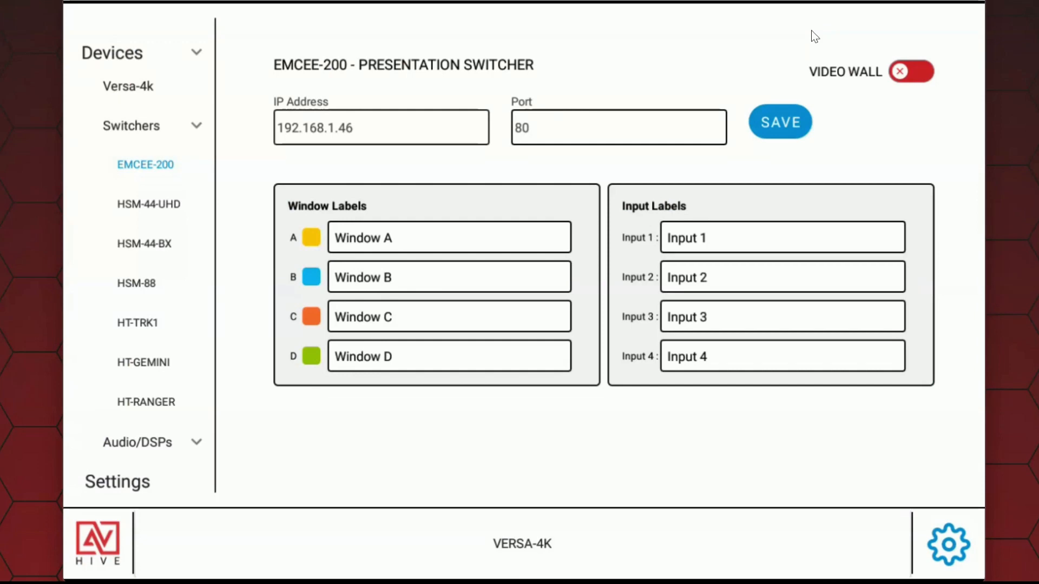
click(422, 129)
key(BackSpace)
key(BackSpace)
click(809, 121)
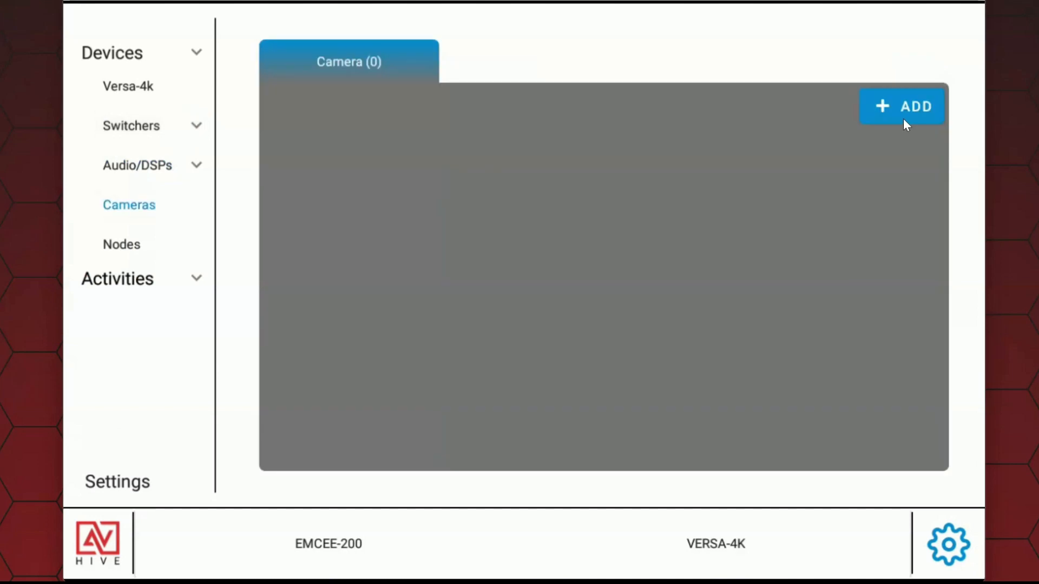
Step: Add a camera named Camera 1 with IP address 172.168.1.55
click(903, 111)
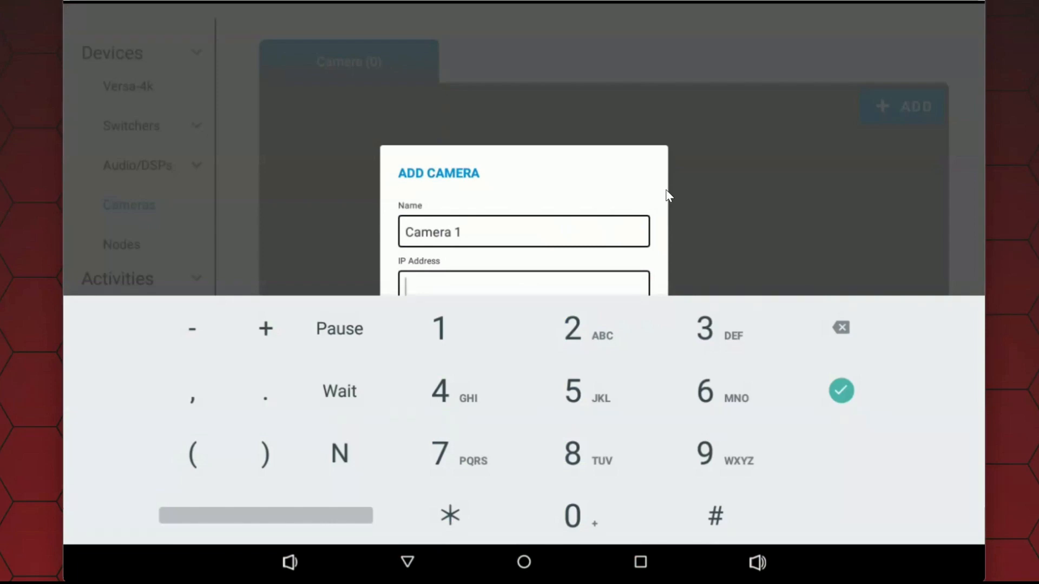
text(172.168.1.)
text(5)
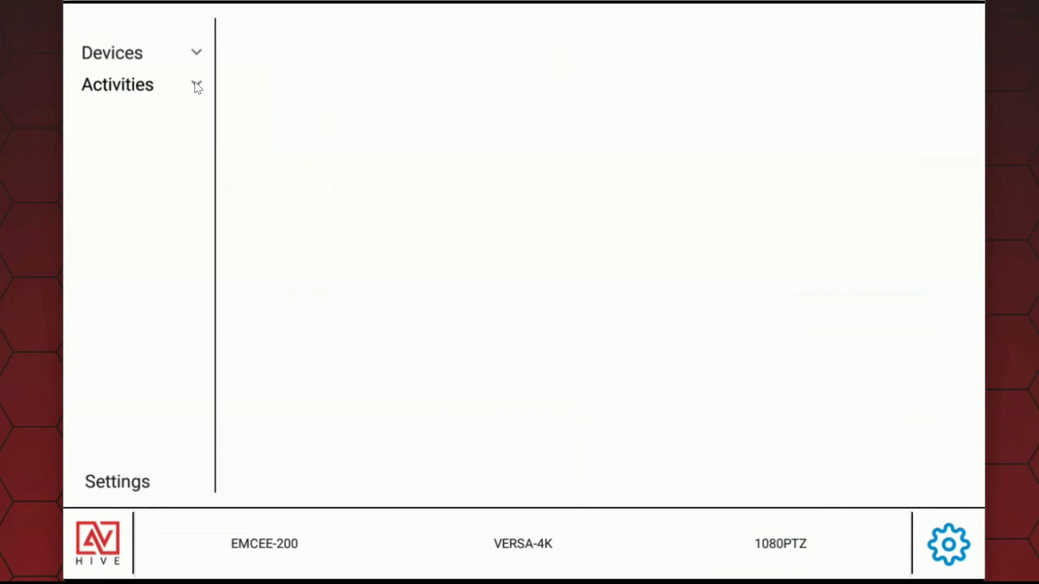
Step: Add a new preset under the activities and name it Hide 4x4
click(196, 84)
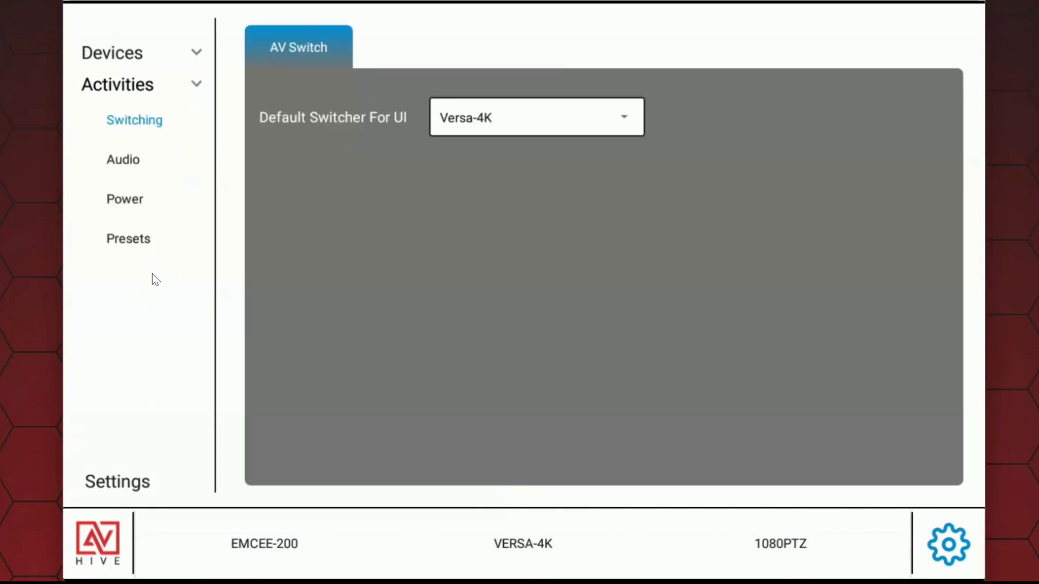
click(132, 241)
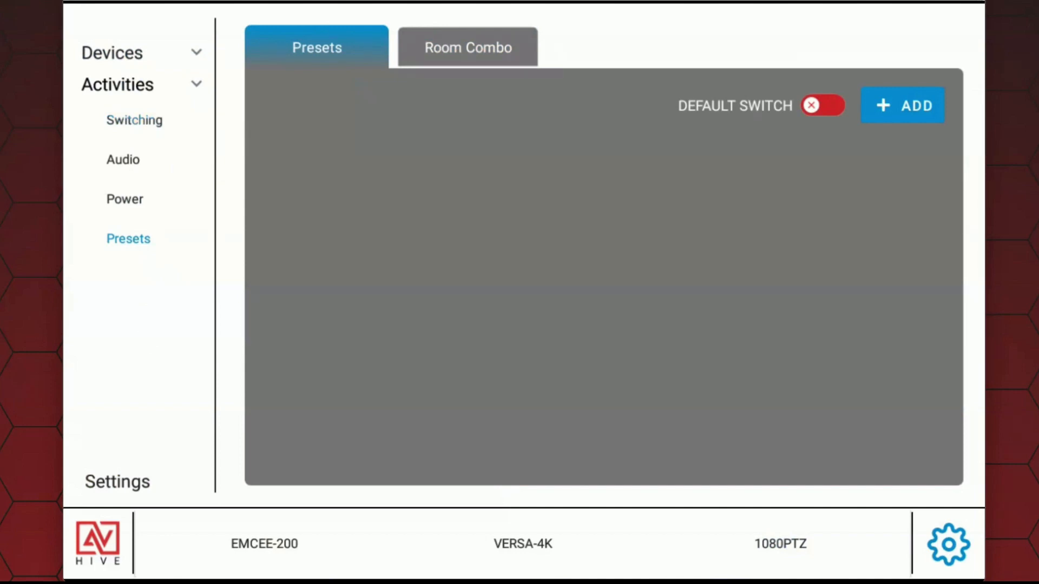
click(911, 109)
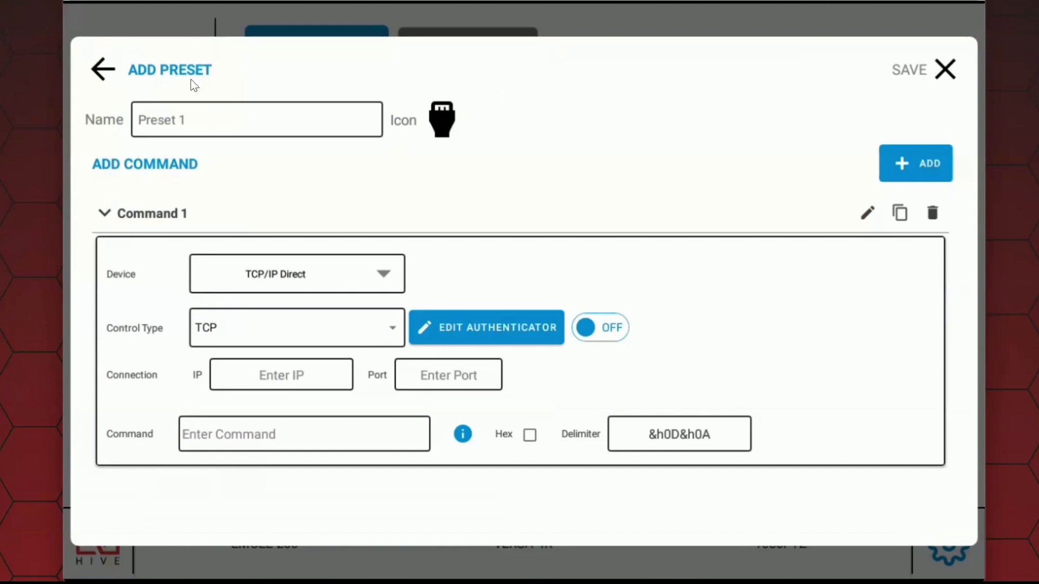
click(242, 122)
key(BackSpace)
key(BackSpace)
key(BackSpace)
key(BackSpace)
key(BackSpace)
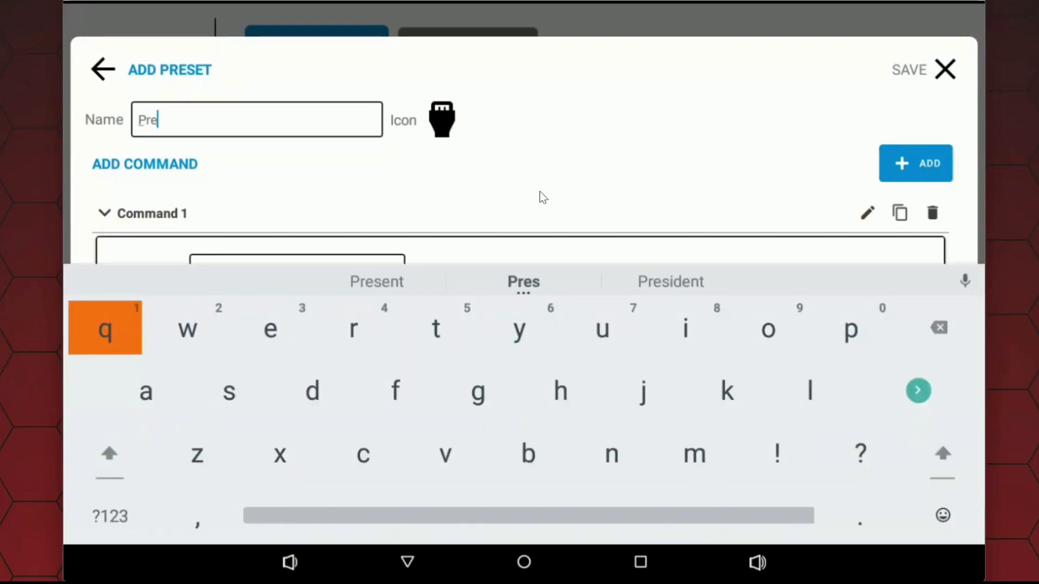
key(BackSpace)
key(BackSpace)
key(BackSpace)
text(S)
key(BackSpace)
text(Hide 4x4x)
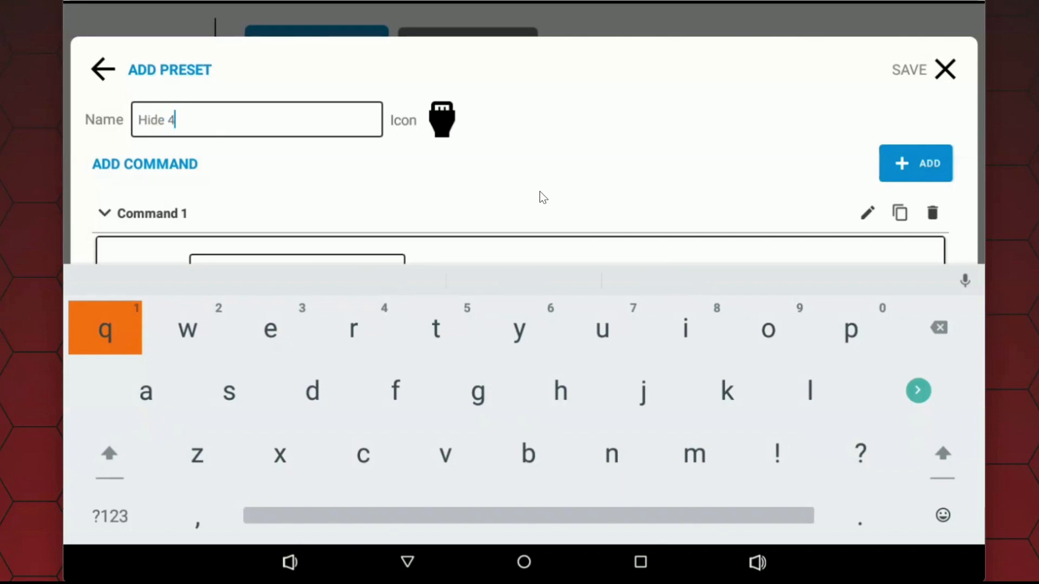
key(BackSpace)
key(BackSpace)
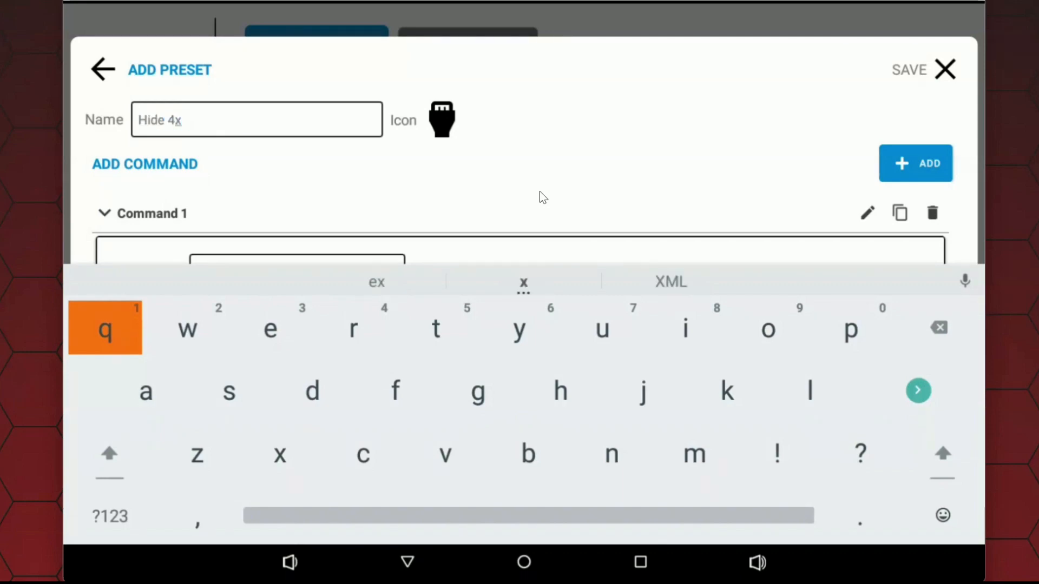
text(4)
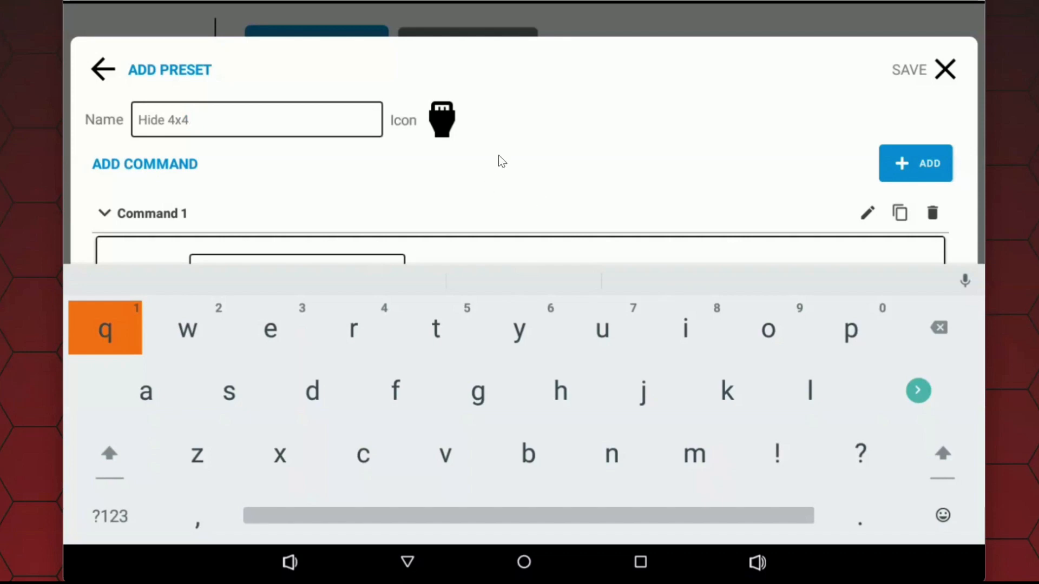
Step: Set the icon of the Hide 4x4 preset to the crossed-out eye
click(449, 120)
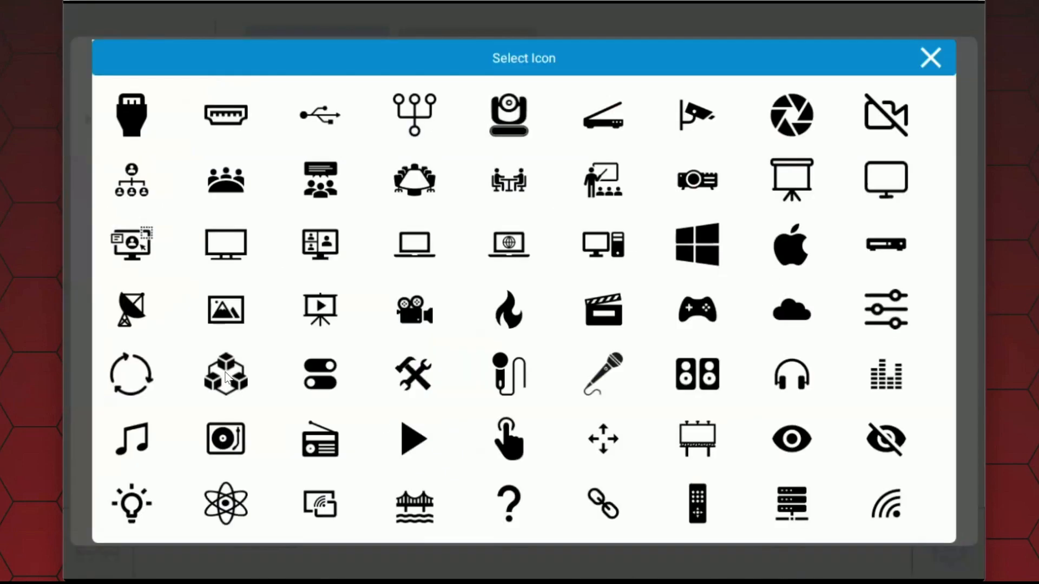
click(791, 441)
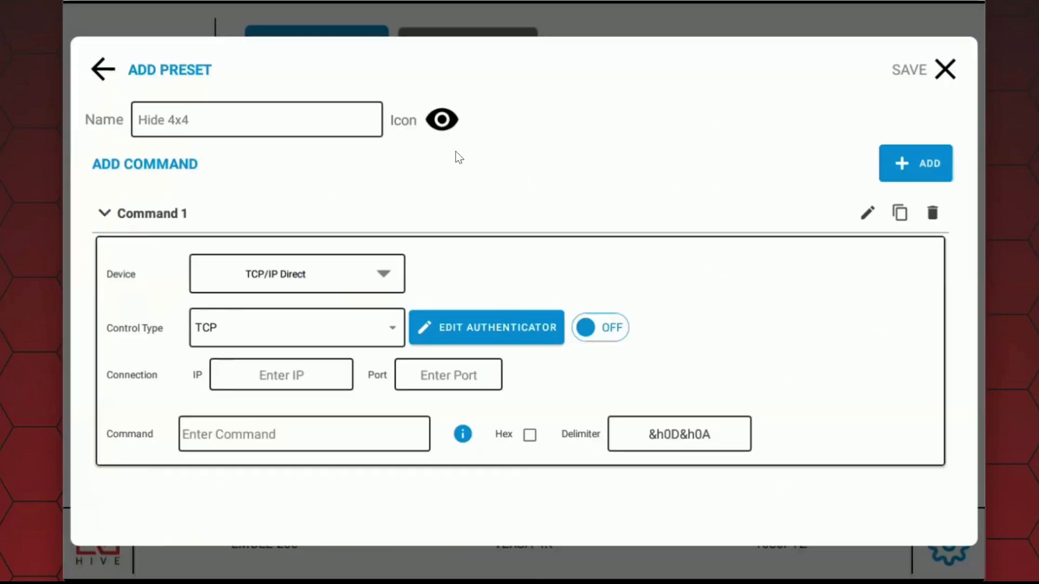
click(452, 131)
Step: Set Command 1 to the device VERSA - Sceptre Display with the Hide Versa command
click(333, 278)
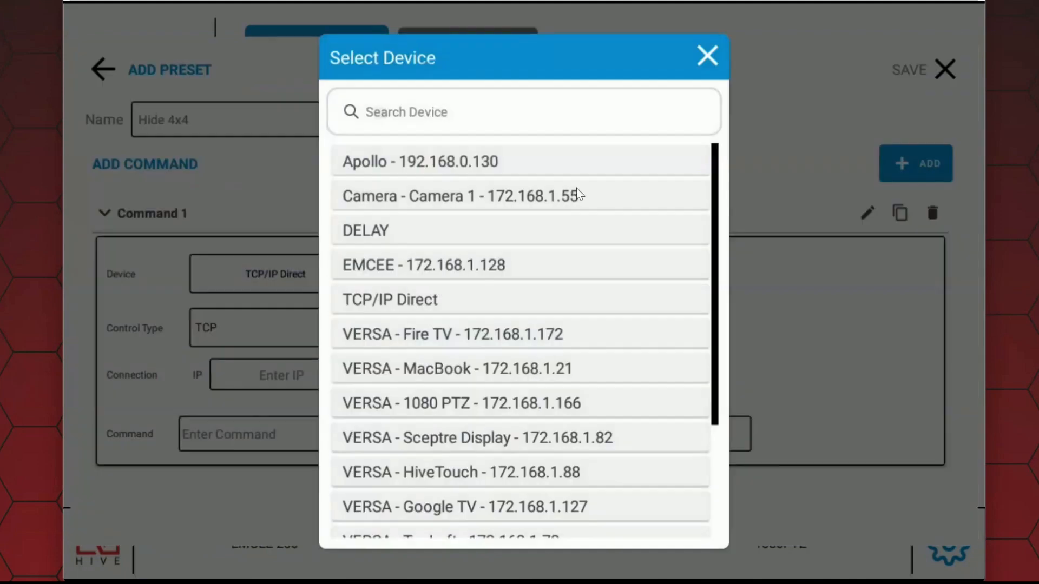
scroll(641, 398, down, 3)
scroll(502, 379, up, 5)
drag(560, 371, 544, 281)
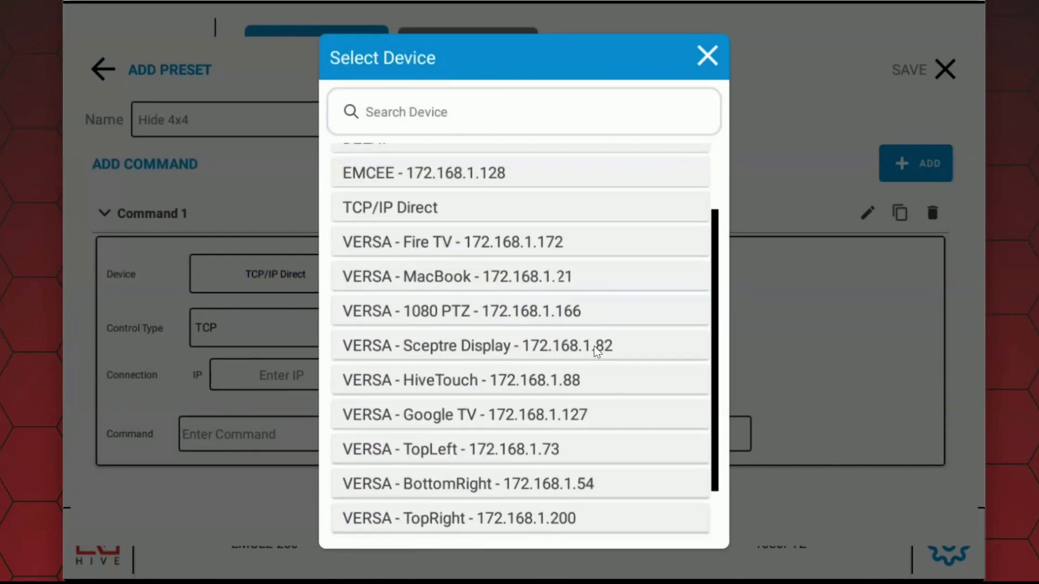
click(596, 351)
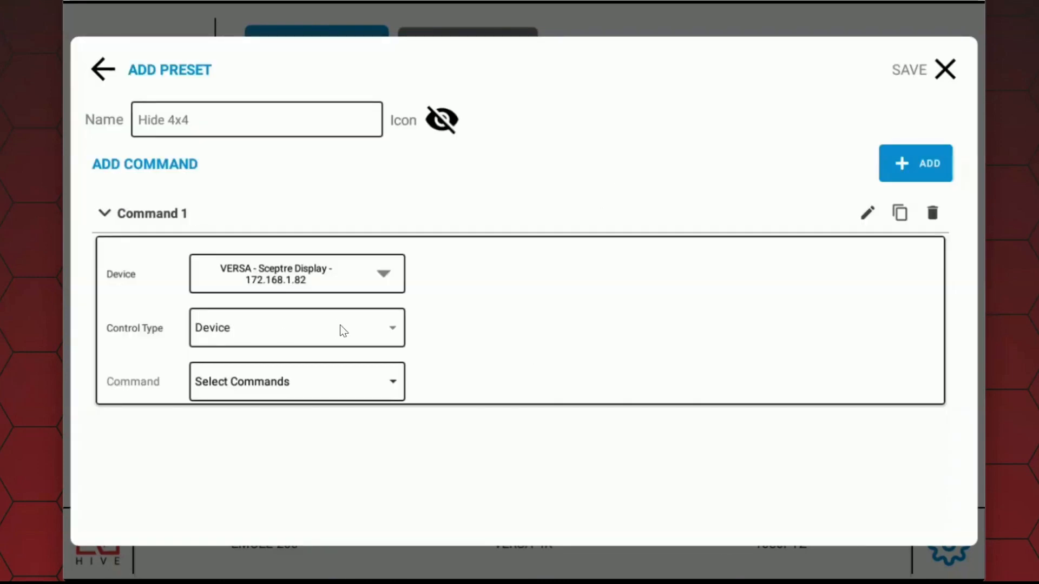
click(358, 369)
click(234, 497)
Step: Duplicate Command 1 and set the copy's device to VERSA - Samsung
click(336, 343)
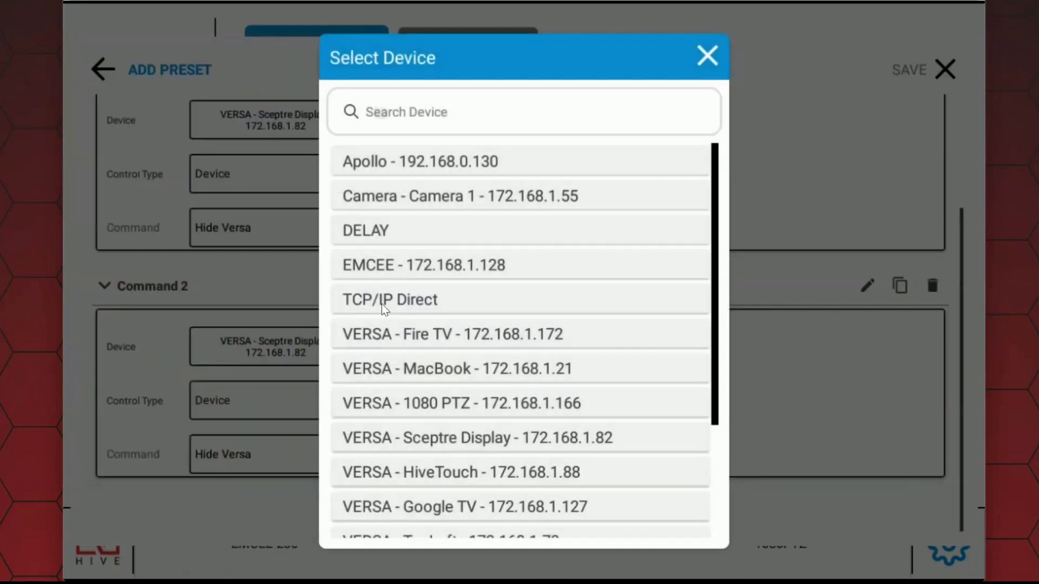
scroll(487, 325, down, 3)
click(501, 508)
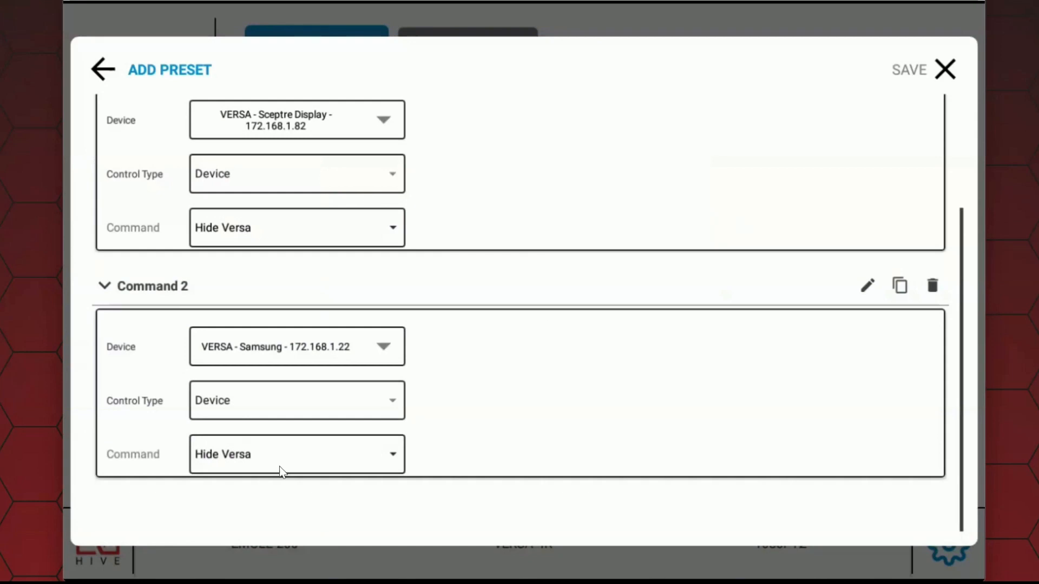
scroll(476, 352, up, 3)
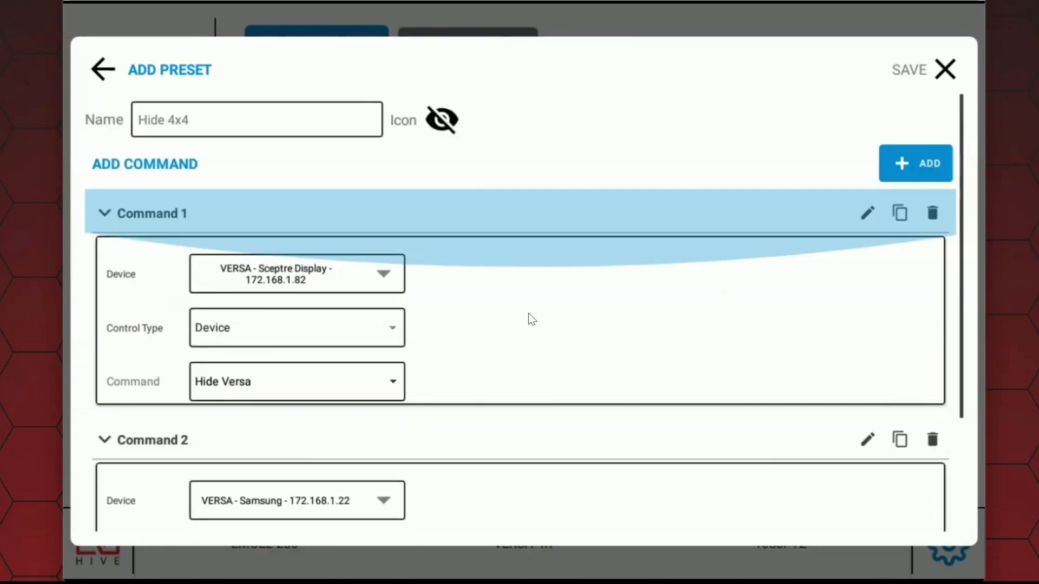
scroll(525, 357, down, 3)
scroll(590, 241, up, 3)
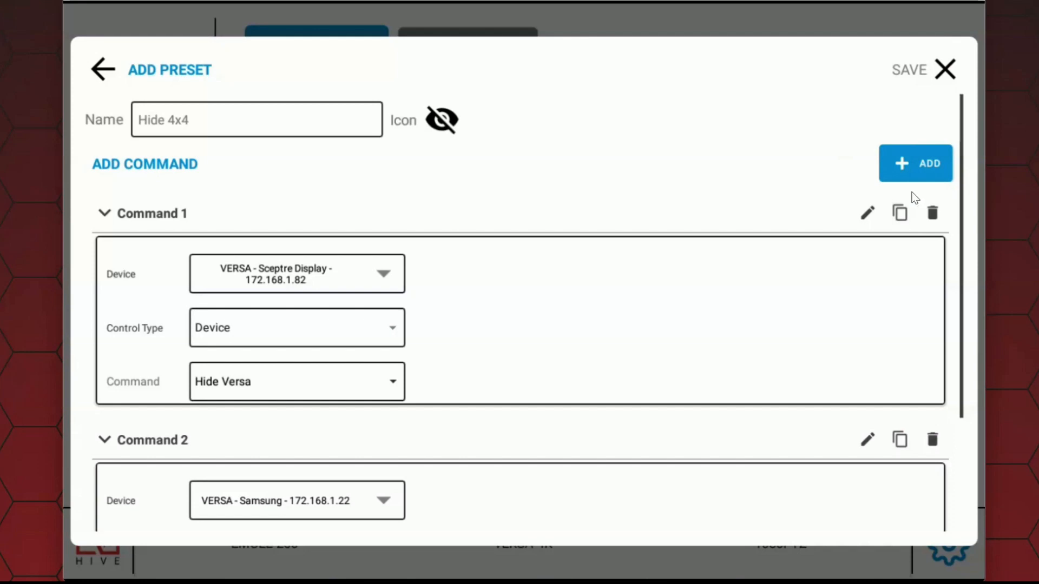
Step: Duplicate Command 2, set the copy's device to VERSA - HiveTouch, and save the preset
scroll(886, 422, down, 3)
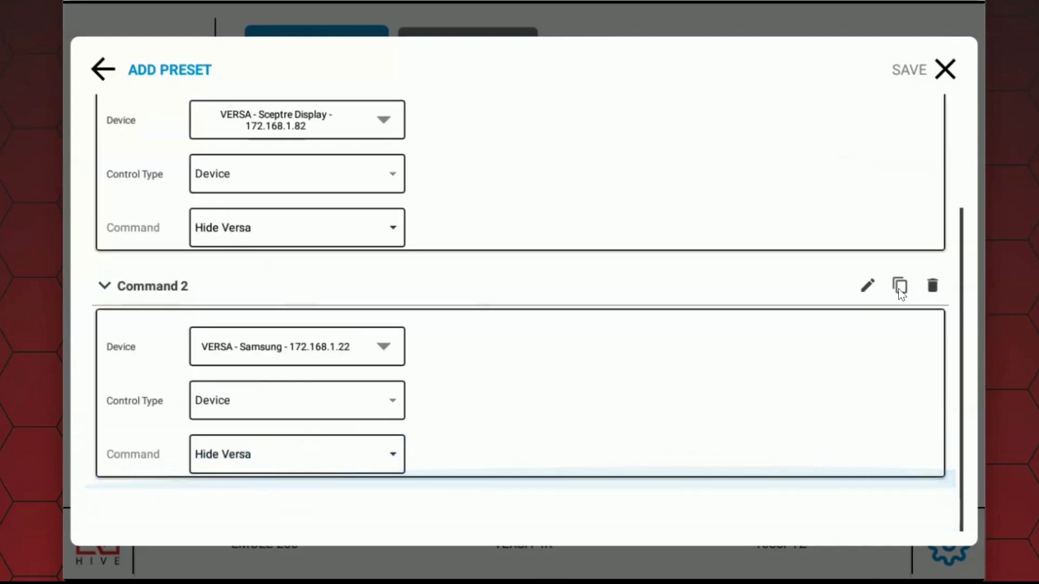
click(899, 288)
click(329, 395)
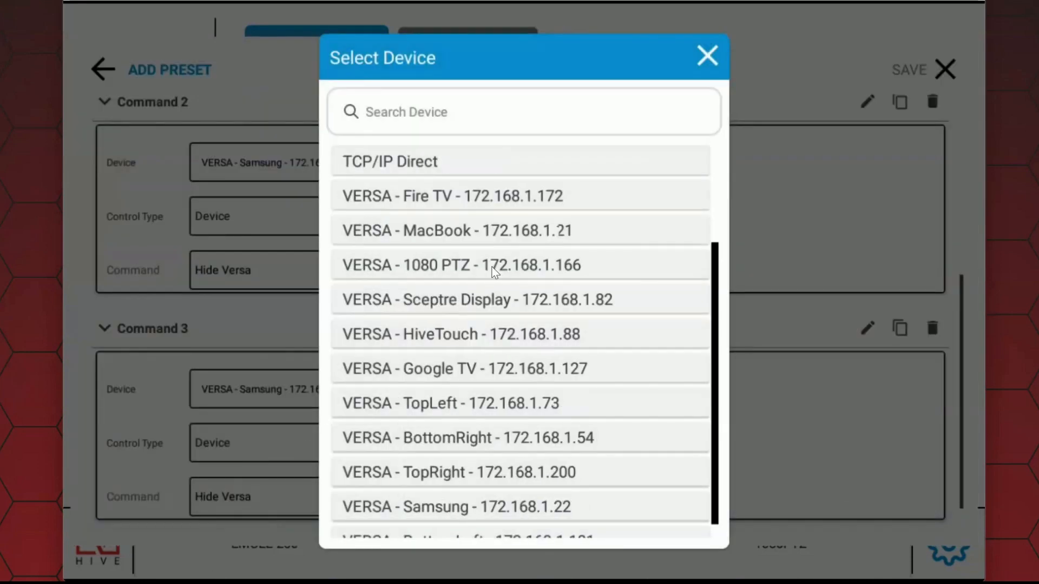
scroll(520, 341, down, 1)
click(633, 273)
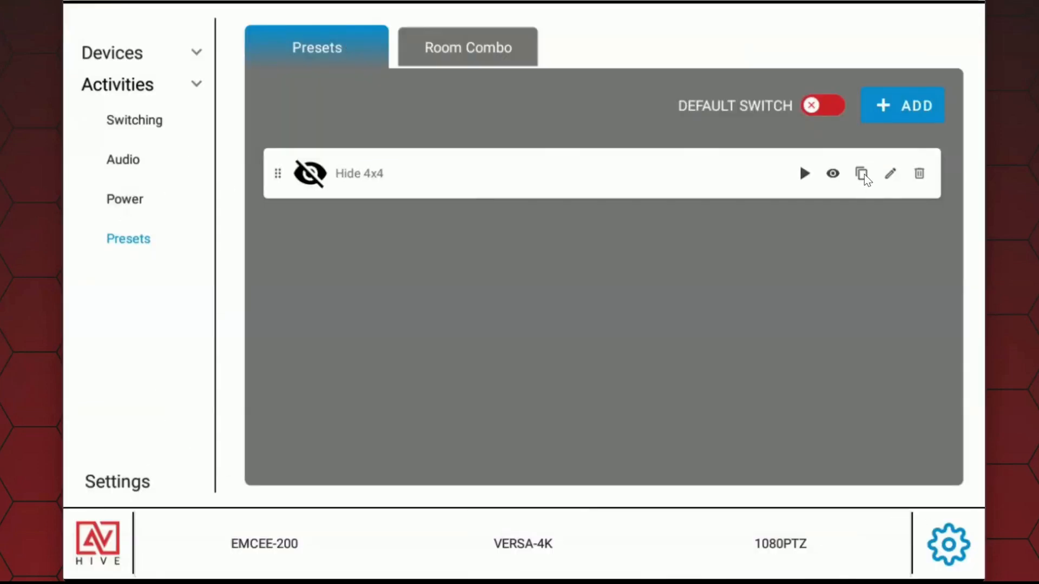
Step: Duplicate the Hide 4x4 preset, name the copy Hide 4x1 and give it the crossed-out eye icon
click(862, 173)
scroll(803, 323, up, 7)
click(218, 125)
key(BackSpace)
key(BackSpace)
key(BackSpace)
key(BackSpace)
key(BackSpace)
key(BackSpace)
key(BackSpace)
key(BackSpace)
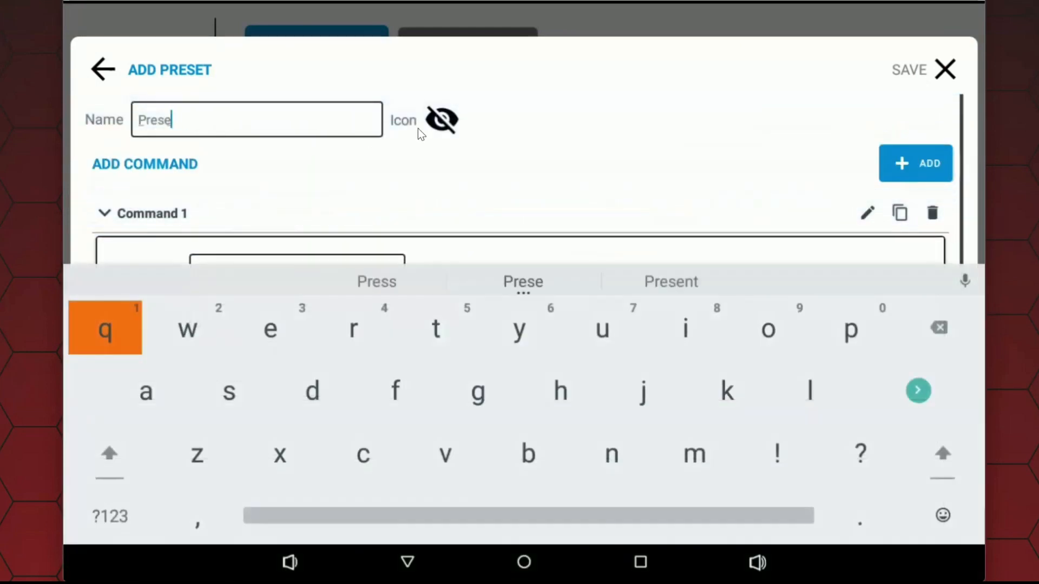
text(Hide)
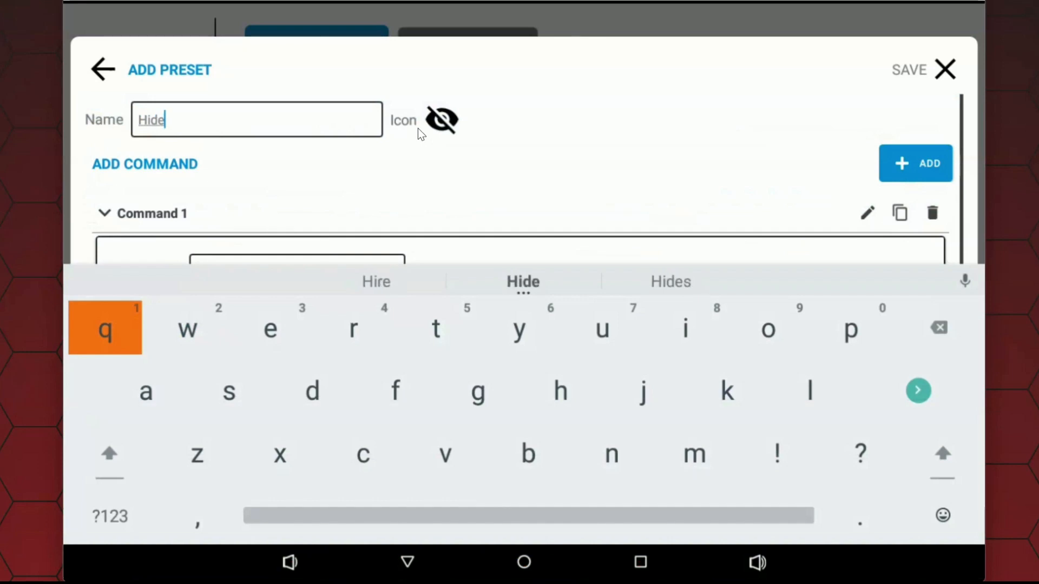
text( 4x1)
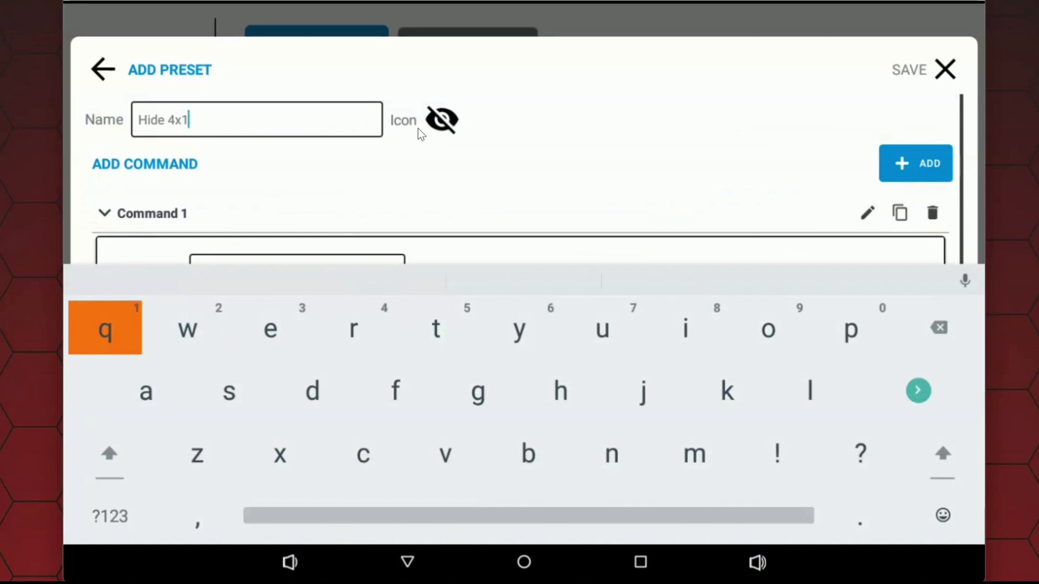
click(444, 123)
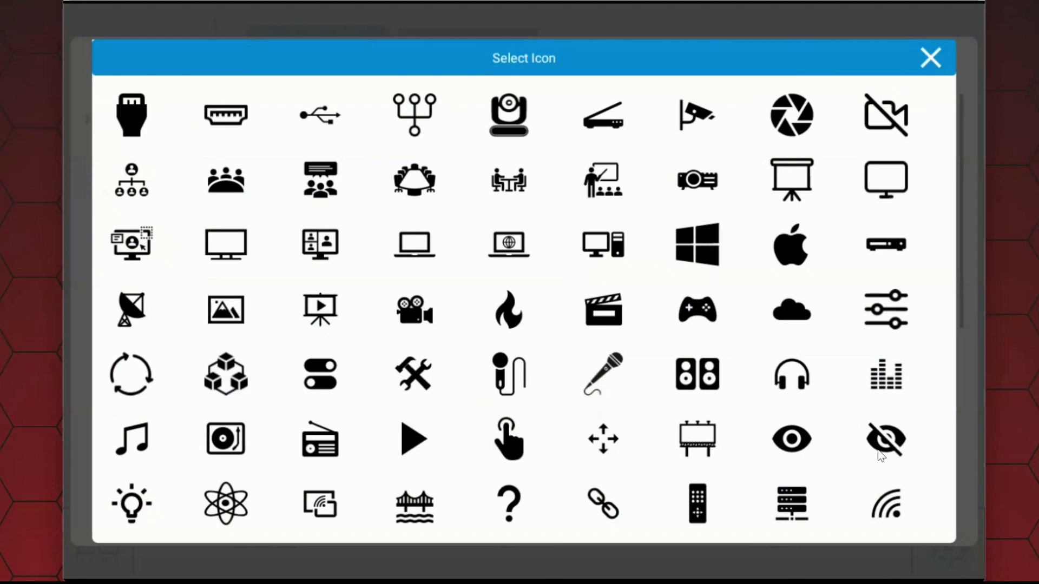
click(898, 447)
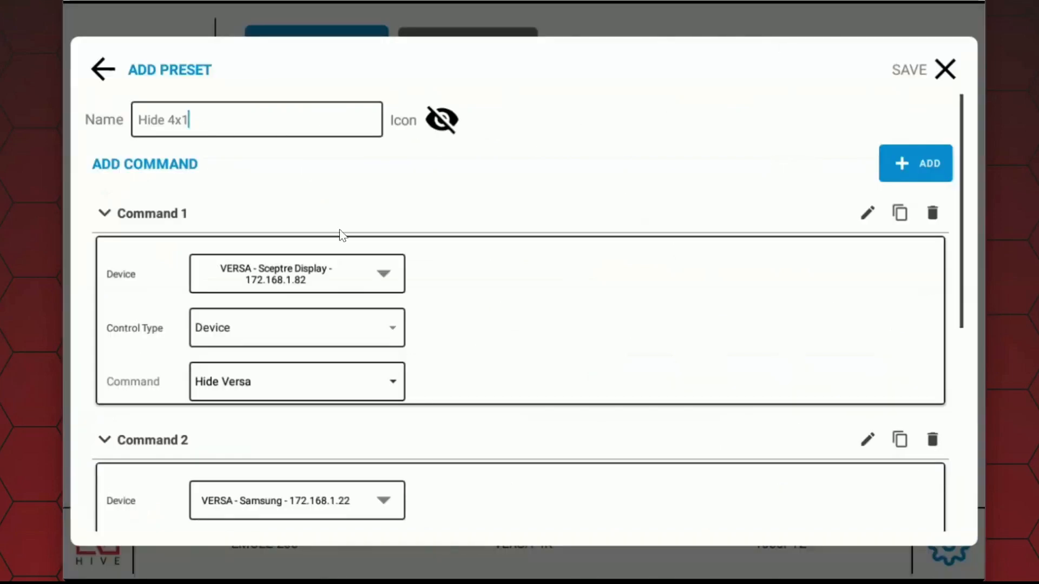
Step: Change Command 1 for the Sceptre Display to Show Versa
scroll(347, 292, down, 2)
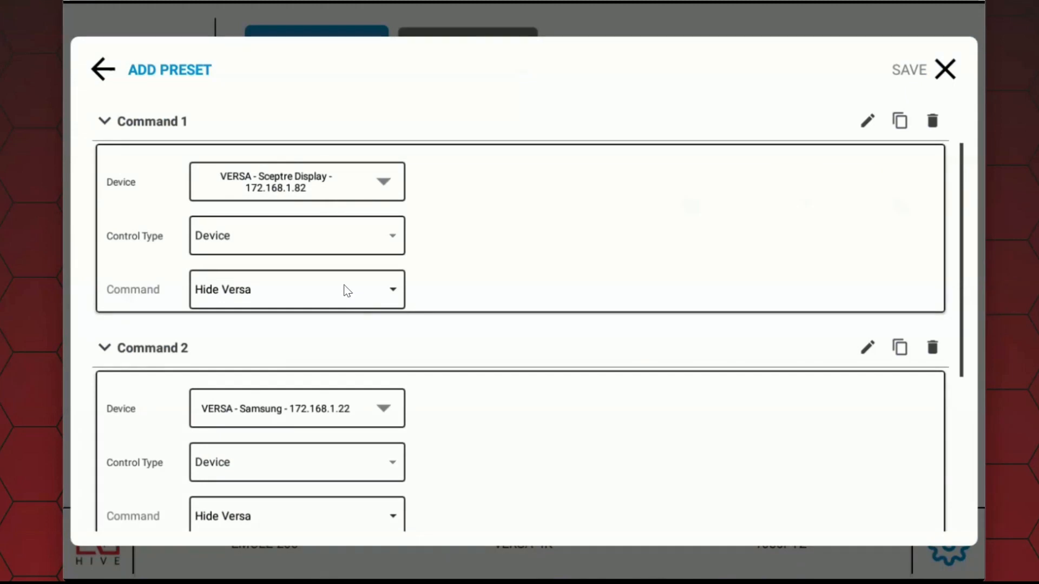
click(336, 301)
click(260, 522)
Step: Duplicate the Hide Versa commands up to Command 7, assigning BottomRight to Command 6 and BottomLeft to Command 7
scroll(519, 249, down, 3)
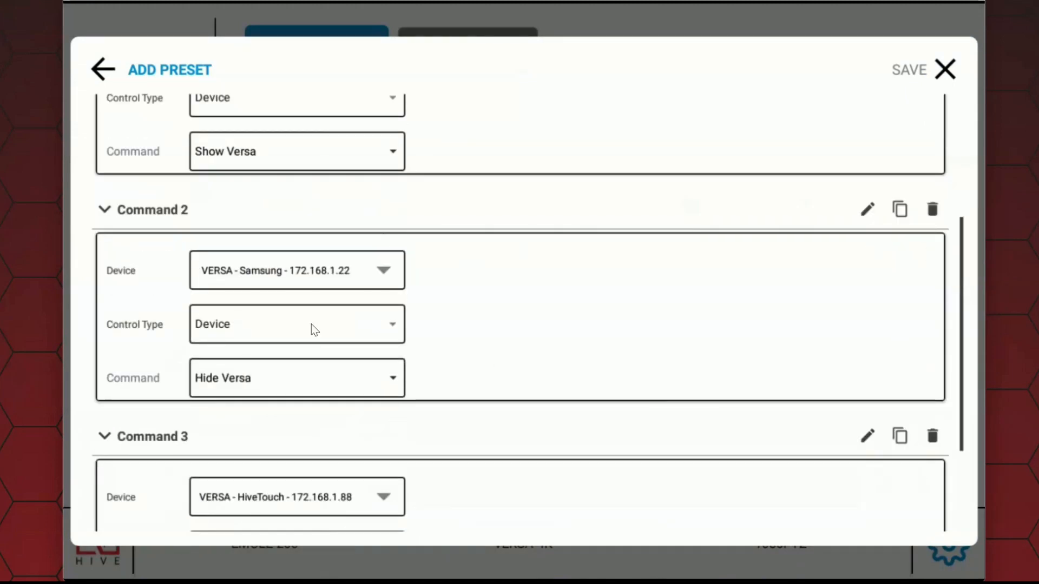
scroll(391, 411, down, 3)
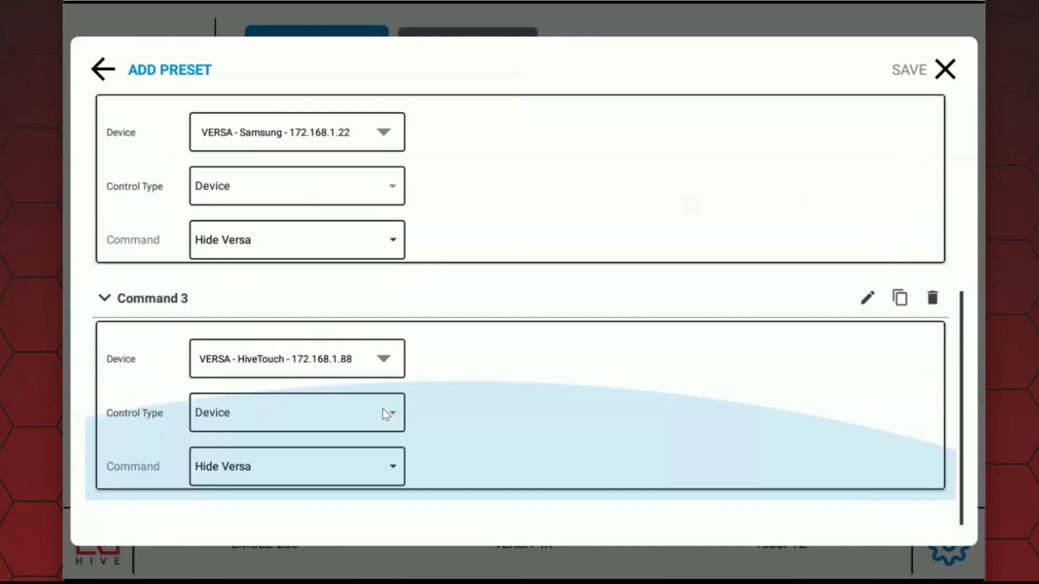
scroll(726, 323, up, 2)
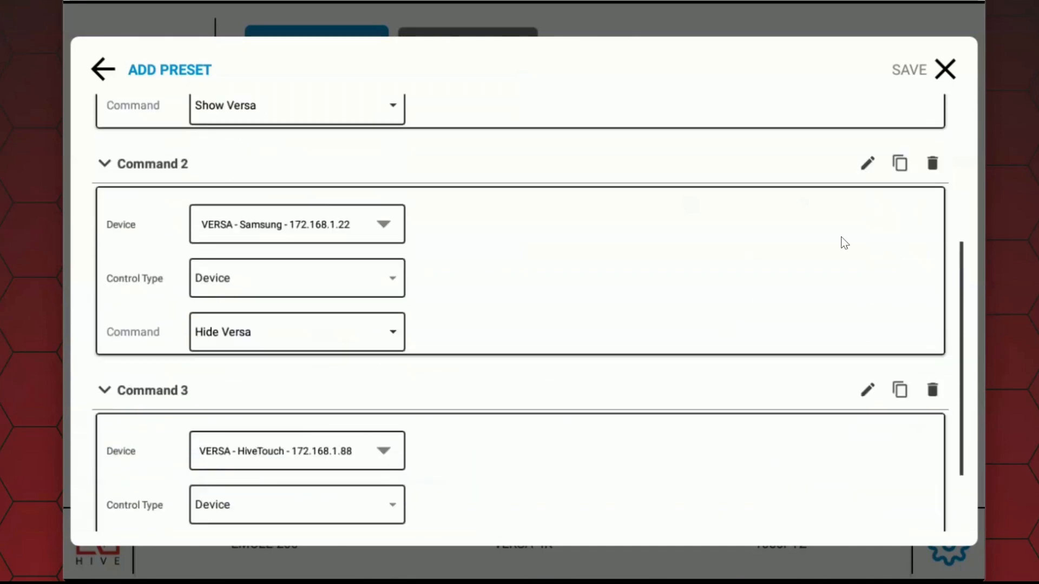
scroll(445, 436, down, 2)
scroll(779, 224, up, 2)
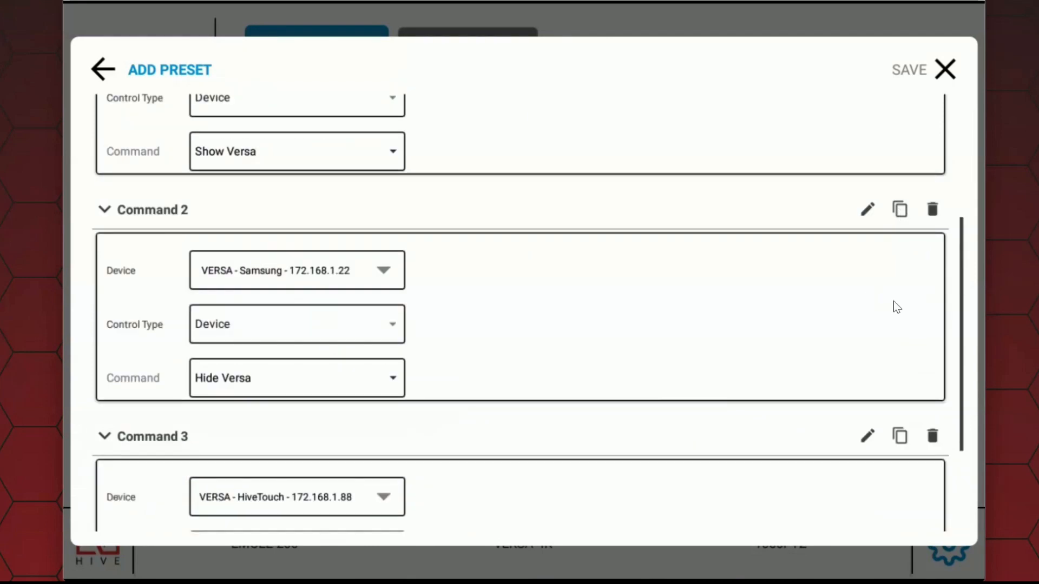
click(898, 438)
scroll(371, 395, down, 5)
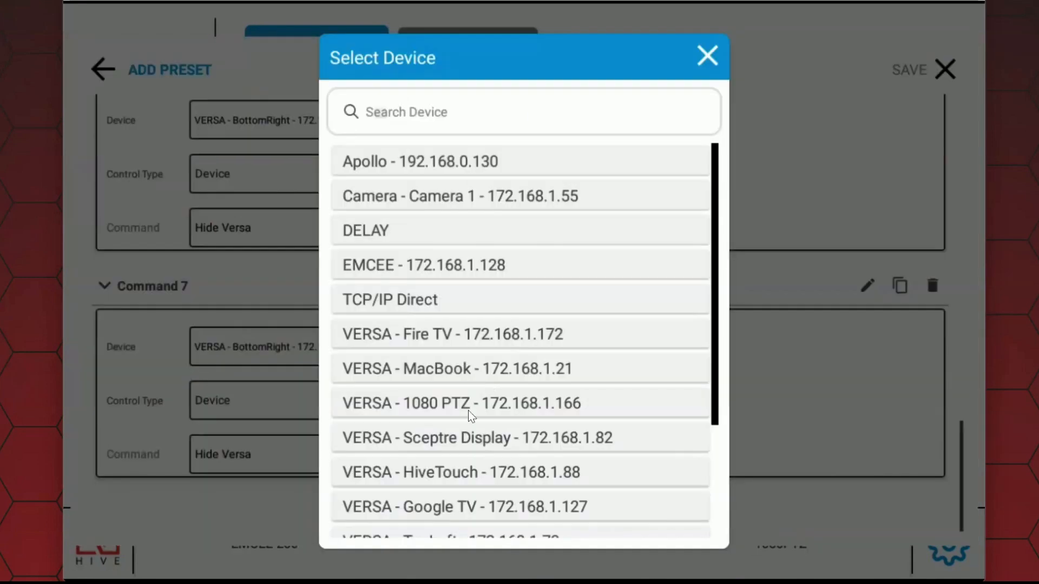
scroll(586, 424, down, 2)
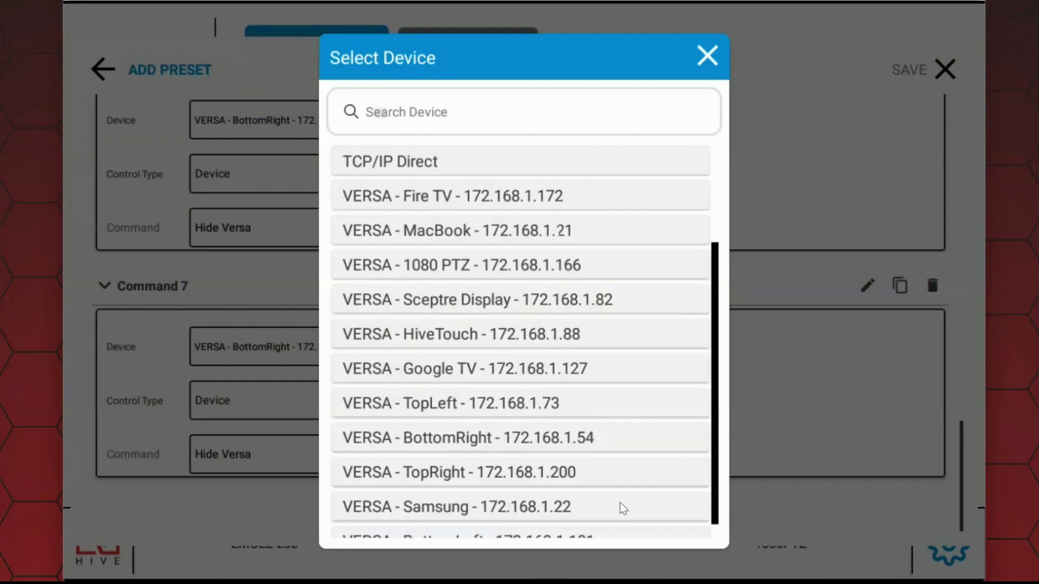
scroll(596, 504, down, 1)
click(564, 517)
Step: Review the devices and commands of the Hide 4x1 preset and save it
scroll(508, 336, up, 12)
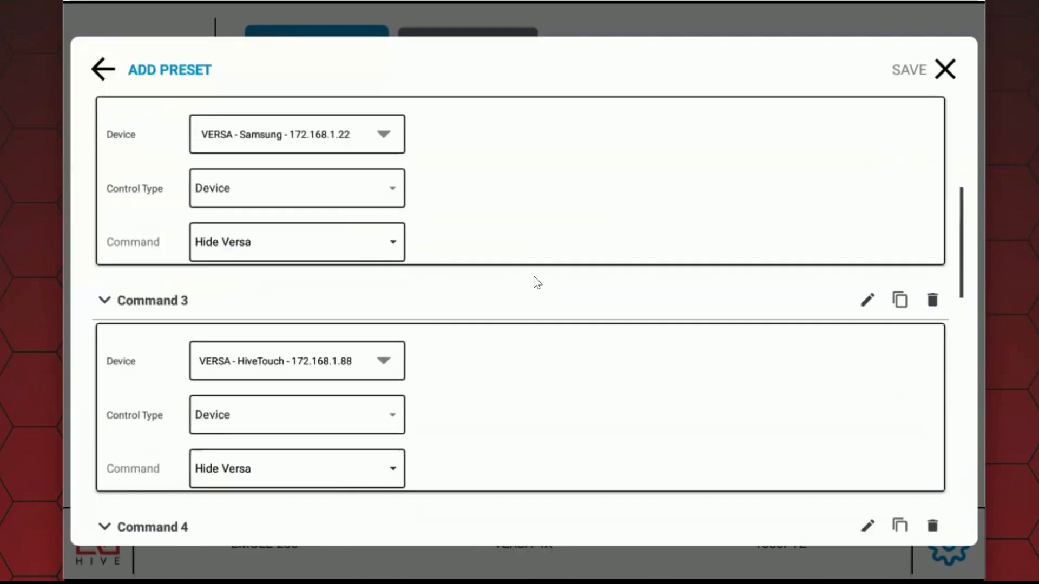
scroll(537, 292, up, 2)
scroll(542, 306, up, 2)
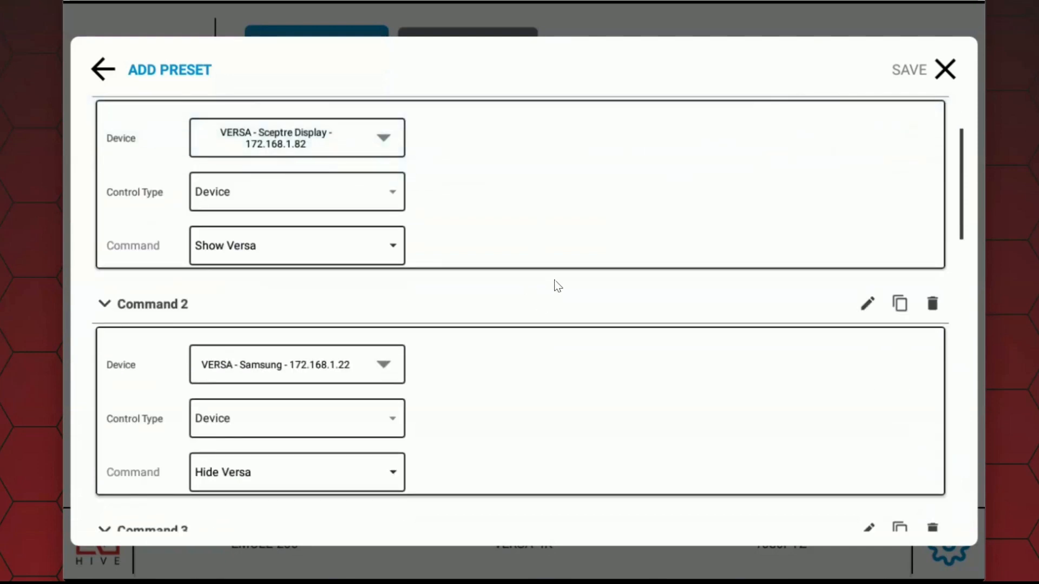
scroll(578, 305, up, 1)
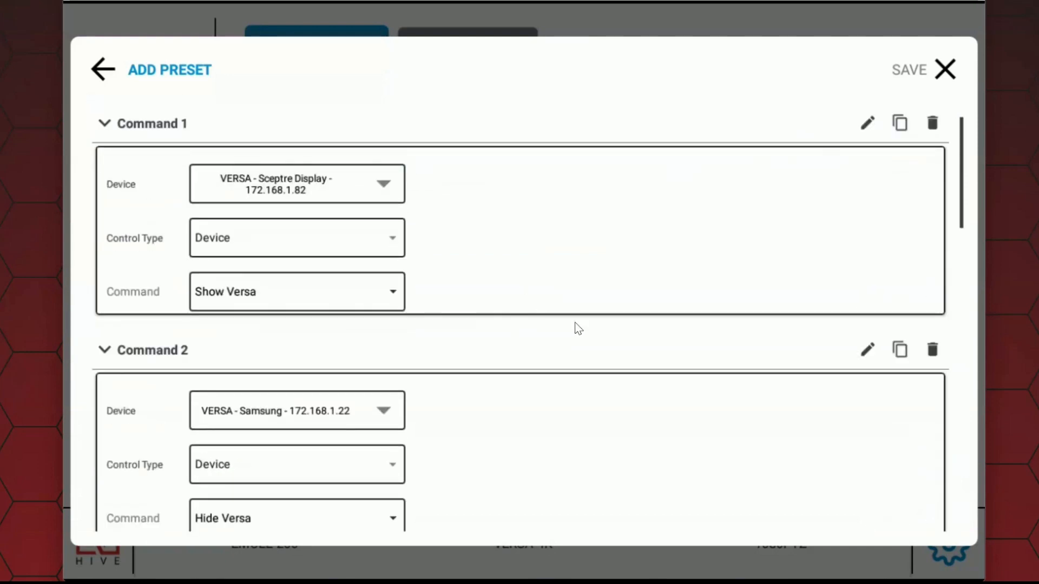
scroll(577, 342, down, 6)
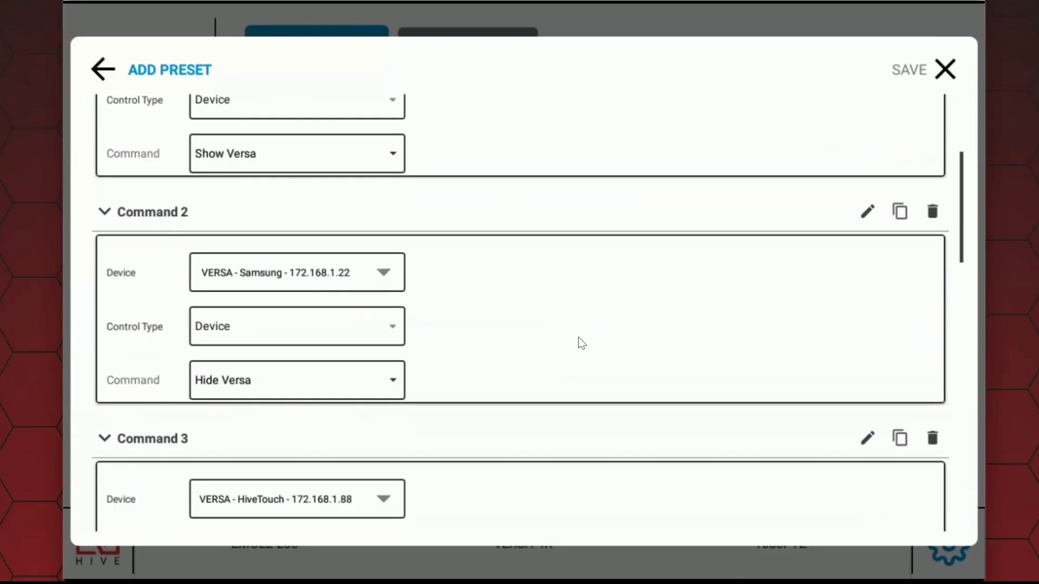
scroll(594, 341, up, 4)
scroll(596, 337, up, 3)
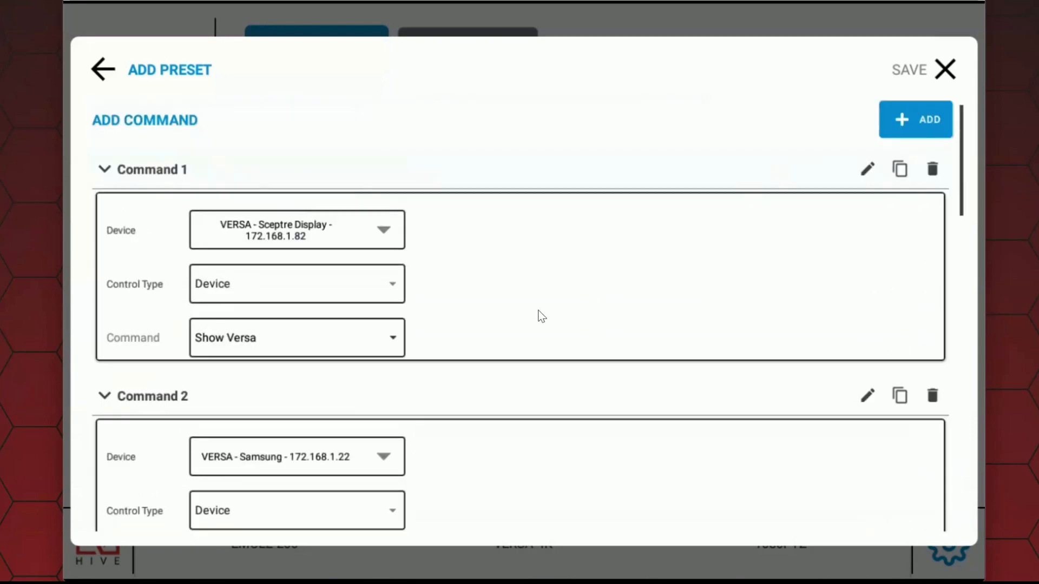
click(945, 70)
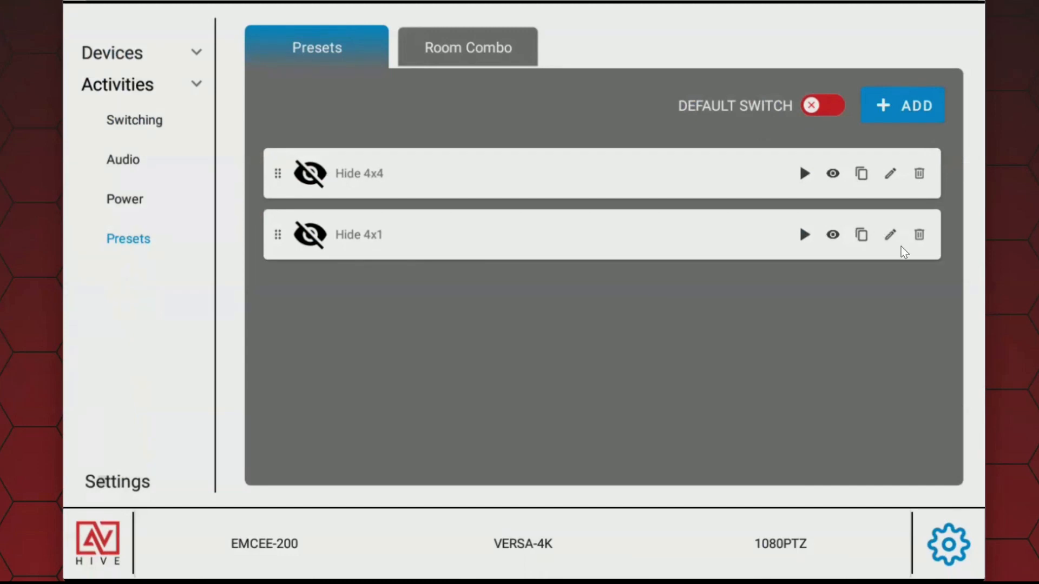
Step: Add another preset and name it Show All
click(914, 104)
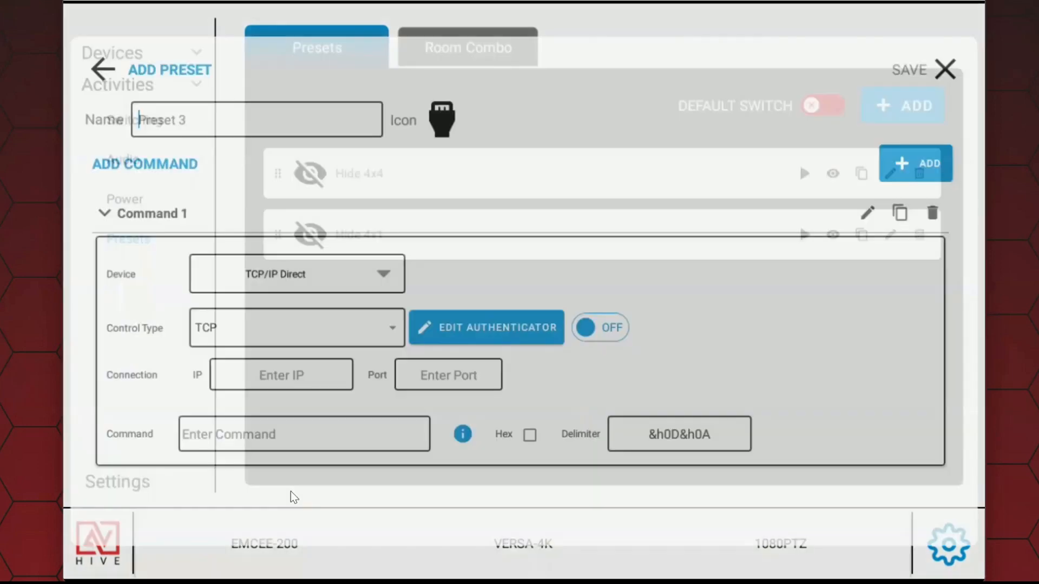
click(255, 127)
key(BackSpace)
key(BackSpace)
key(BackSpace)
key(BackSpace)
key(BackSpace)
key(BackSpace)
key(BackSpace)
key(BackSpace)
text(Show All)
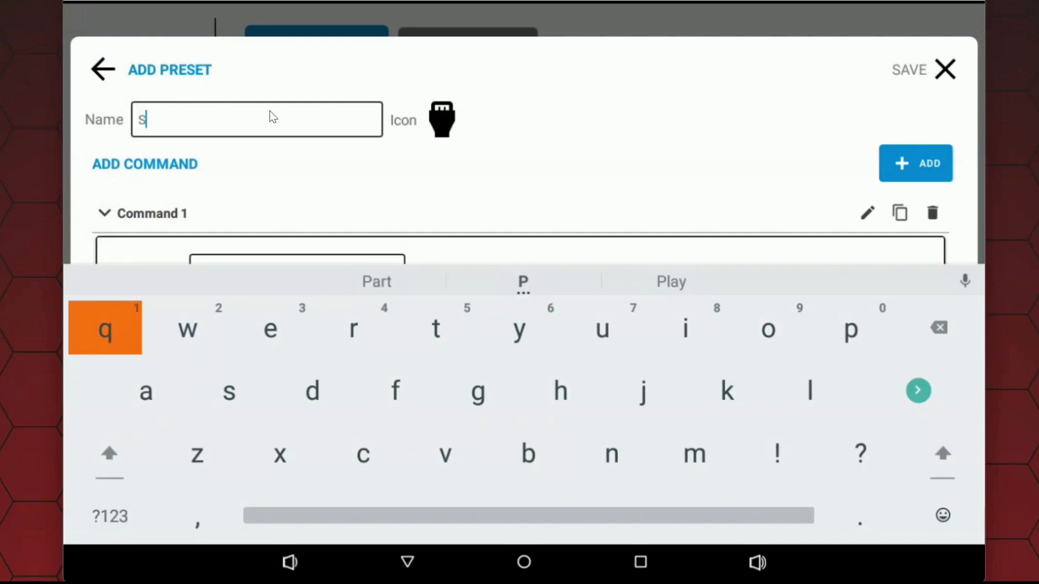
Step: Give the Show All preset the eye icon and set Command 1 to Show Versa on the Sceptre Display
click(444, 118)
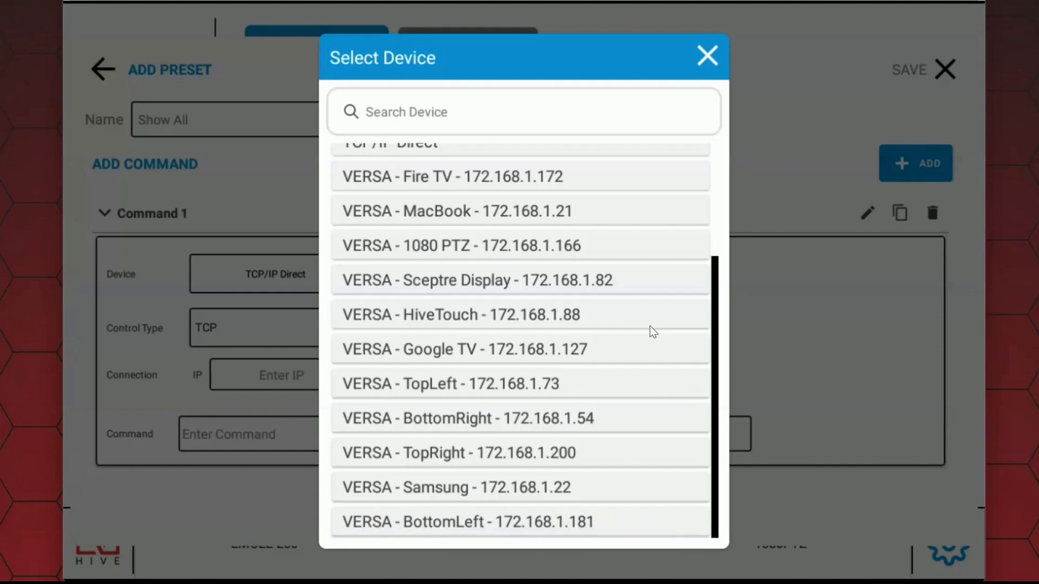
scroll(653, 331, up, 3)
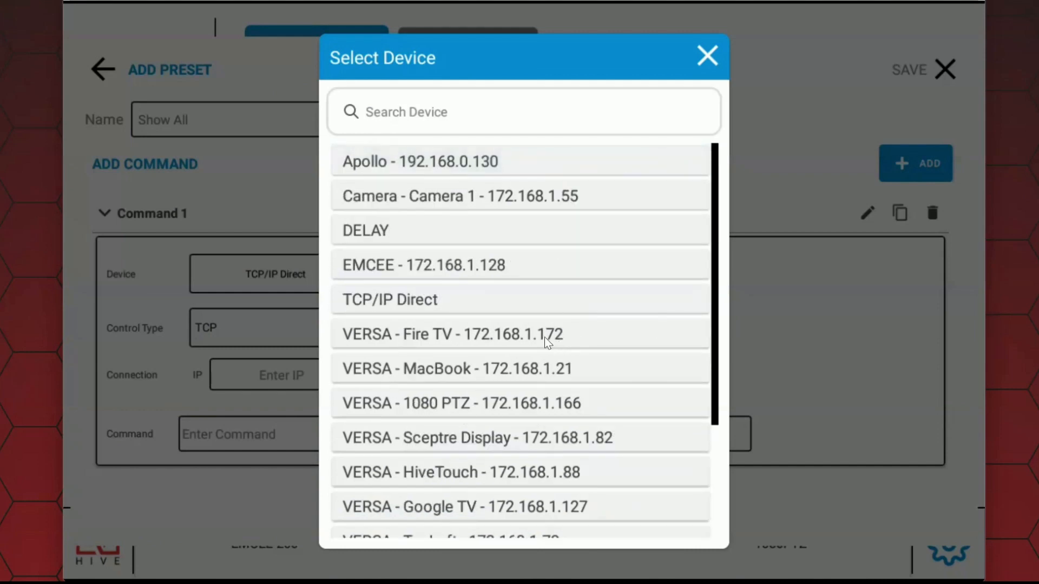
scroll(562, 349, down, 3)
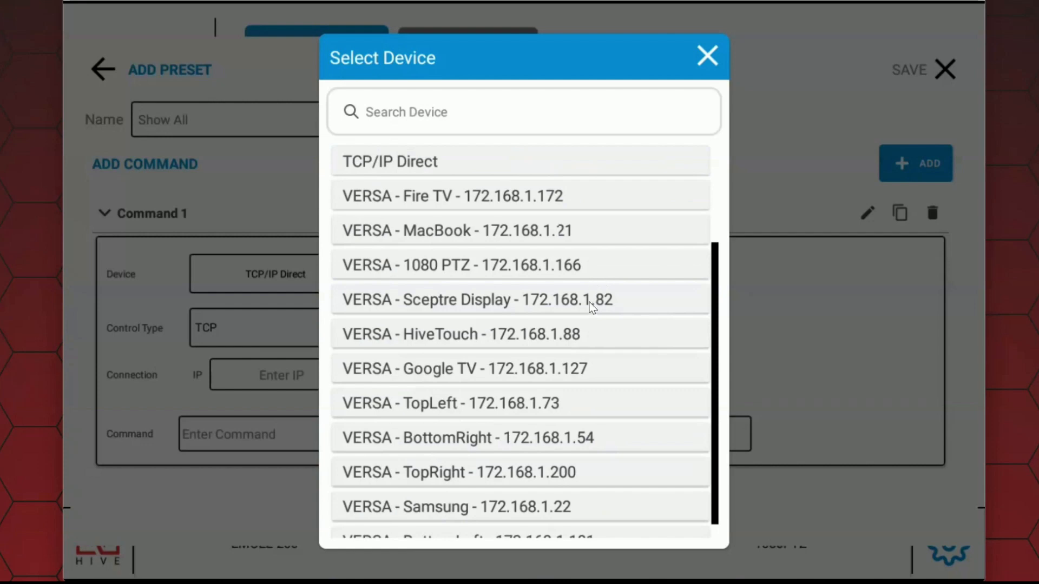
click(590, 304)
click(295, 380)
click(238, 540)
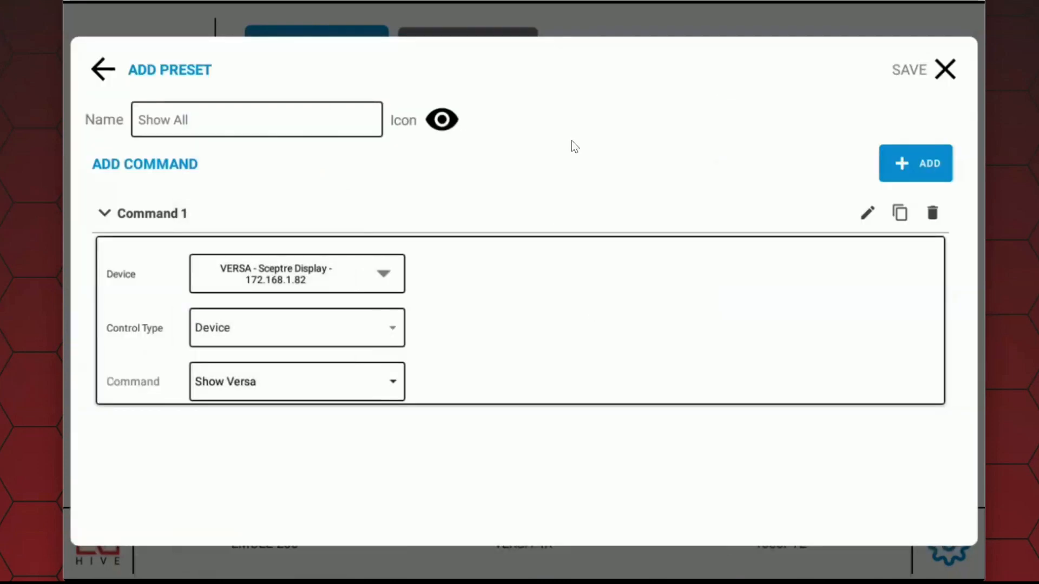
Step: Duplicate the Show Versa command for Commands 2 and 3, assigning them to the Samsung and HiveTouch devices
click(900, 214)
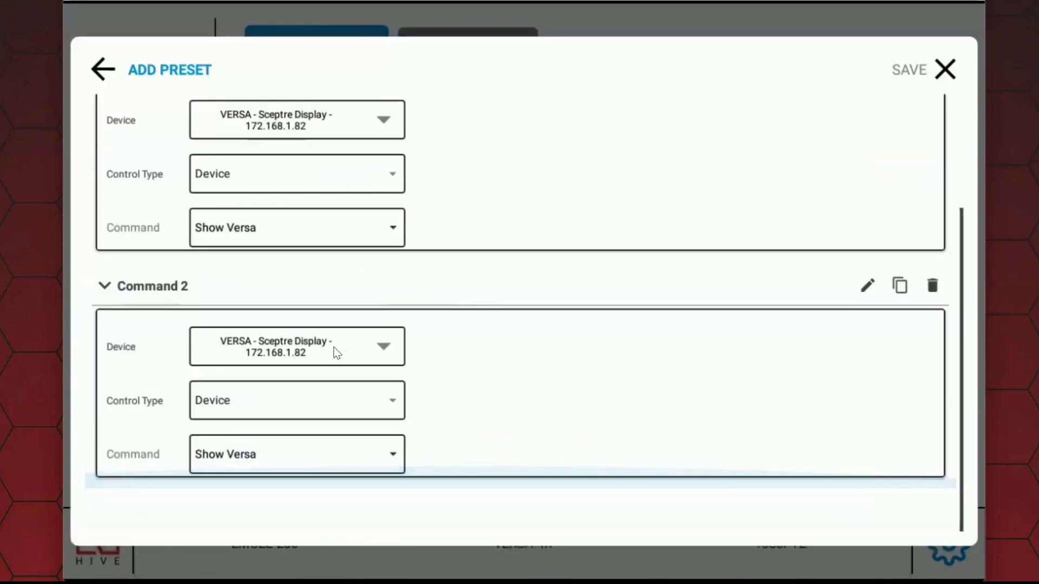
click(335, 353)
click(544, 505)
click(900, 285)
click(336, 390)
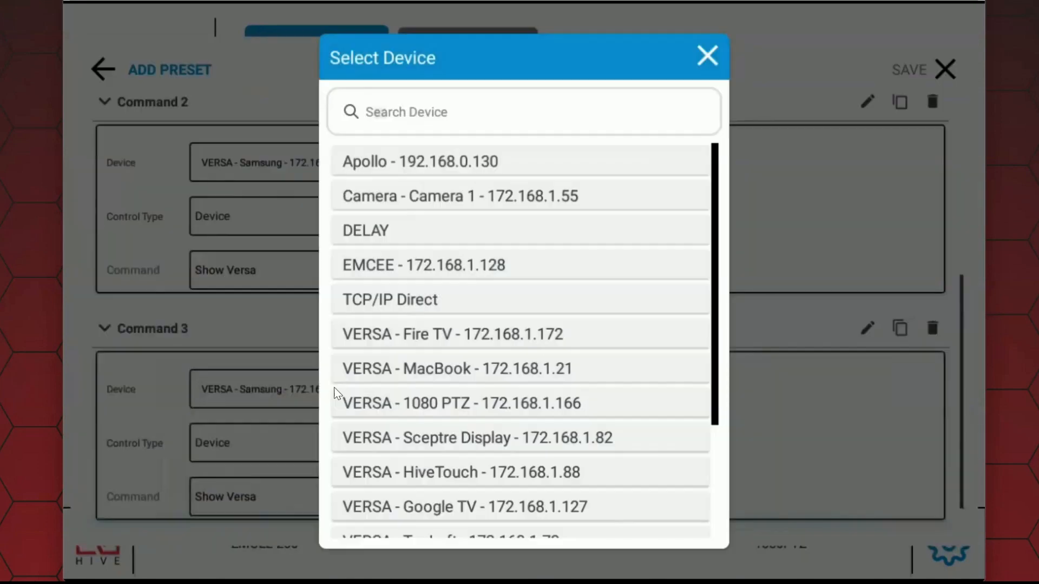
scroll(335, 392, down, 5)
click(628, 314)
Step: Duplicate the Show Versa commands up to Command 7, assigning BottomLeft to Command 6 and BottomRight to Command 7, and save the preset
click(900, 327)
click(325, 431)
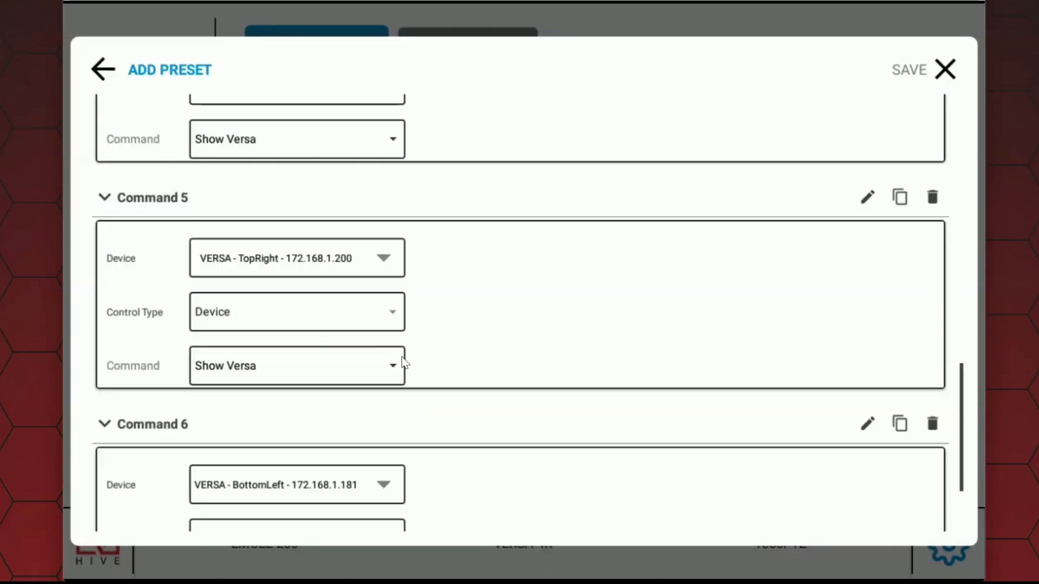
scroll(446, 343, up, 2)
scroll(450, 355, down, 5)
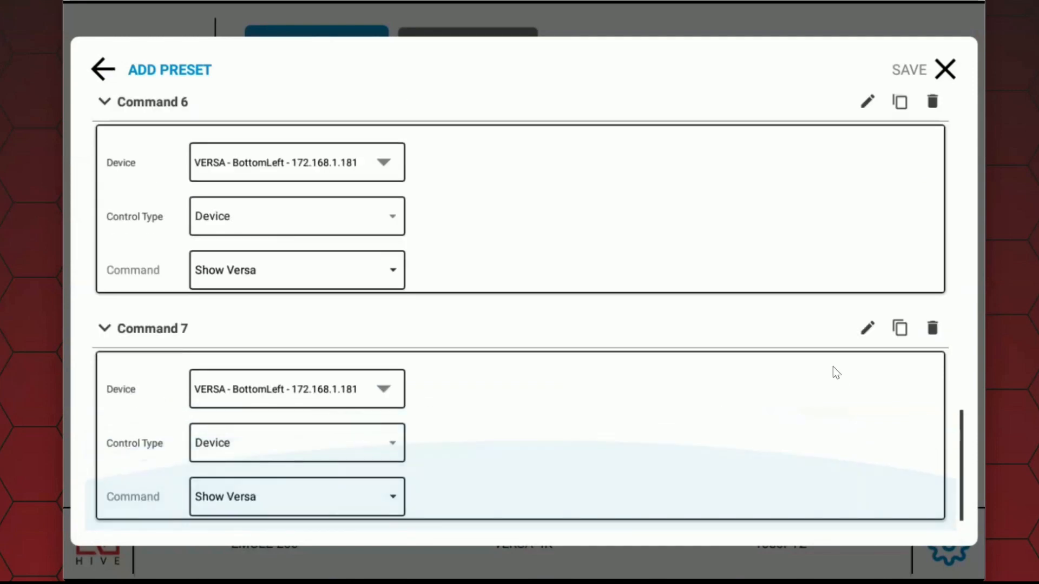
click(322, 403)
scroll(542, 351, down, 3)
click(581, 431)
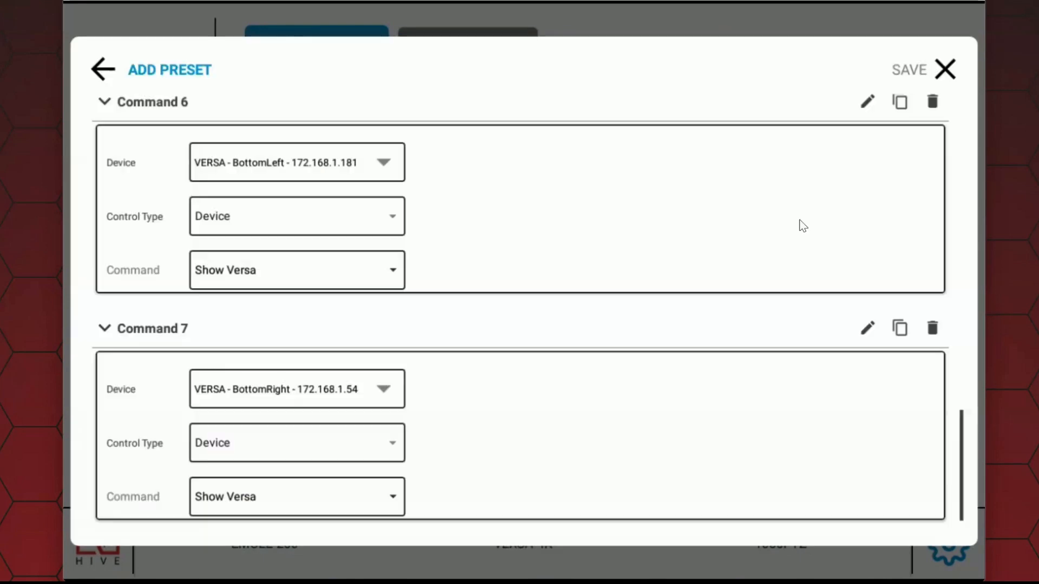
click(947, 76)
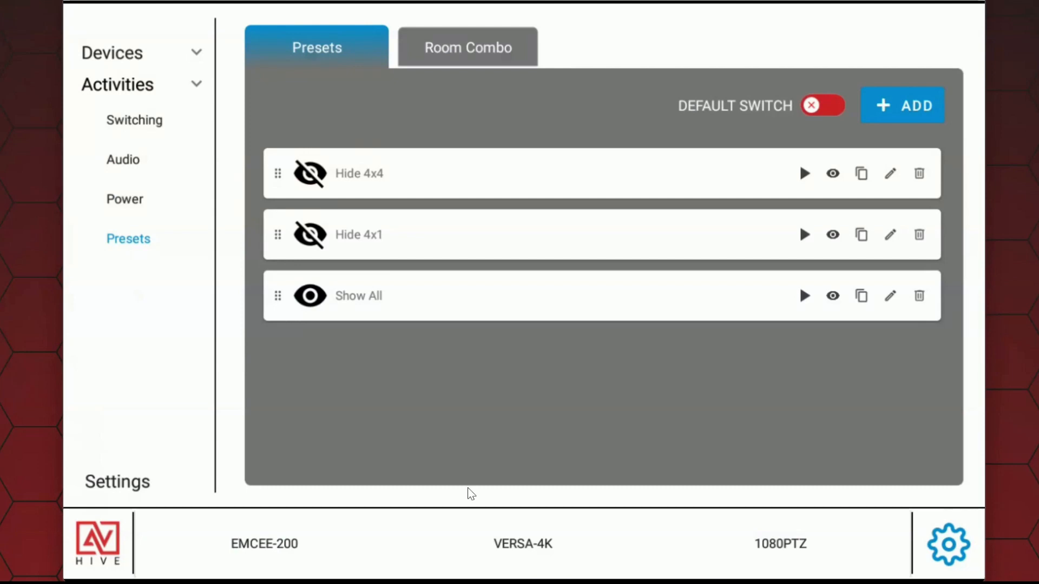
Step: Open the user control interface and look over its AV Switch, Video Wall and Camera pages
click(100, 557)
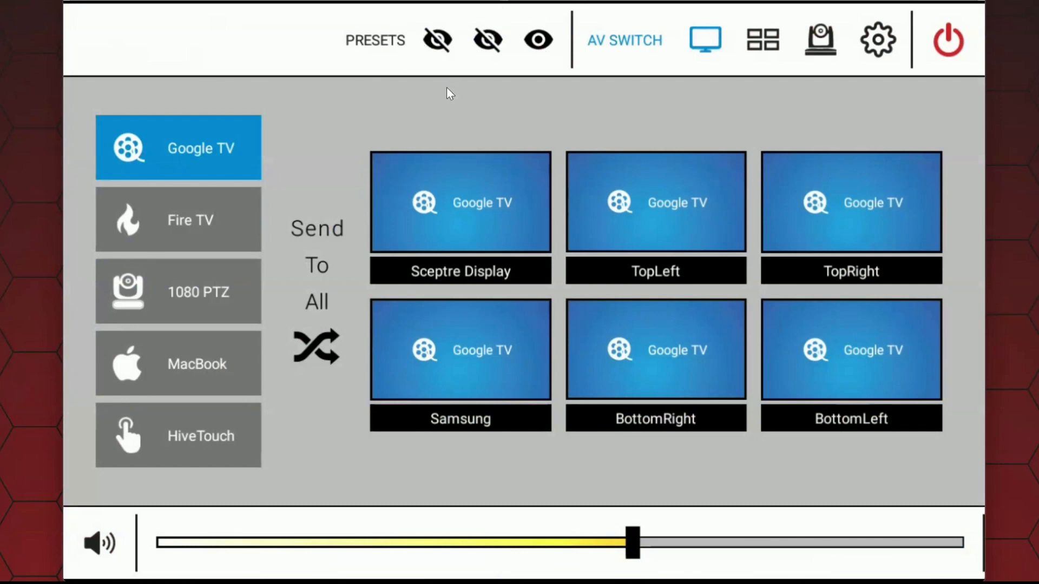
click(767, 48)
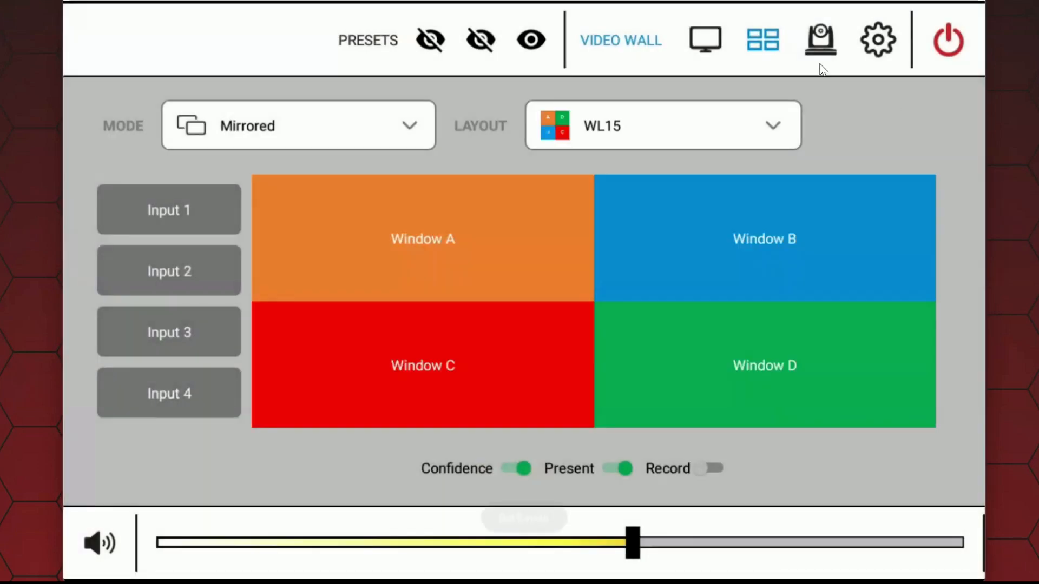
click(822, 46)
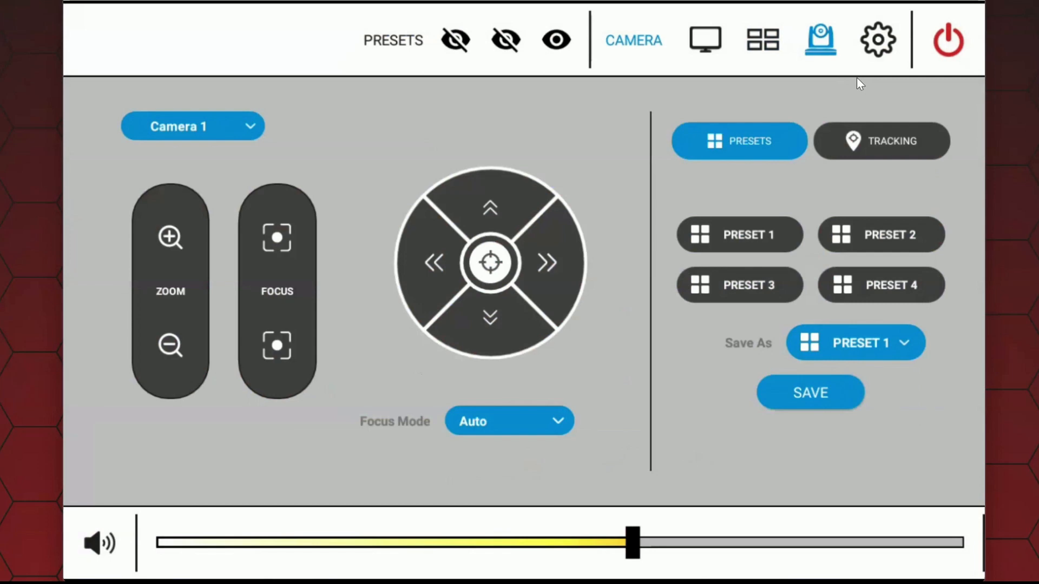
Step: Run the Hide 4x4 preset from the presets page and return to the AV Switch page
click(401, 43)
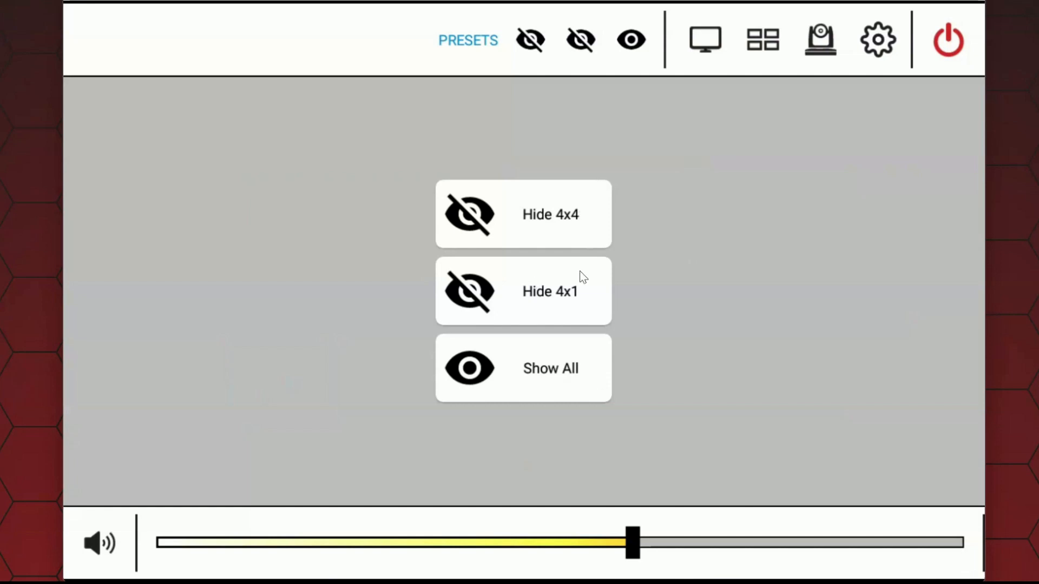
click(556, 217)
click(714, 48)
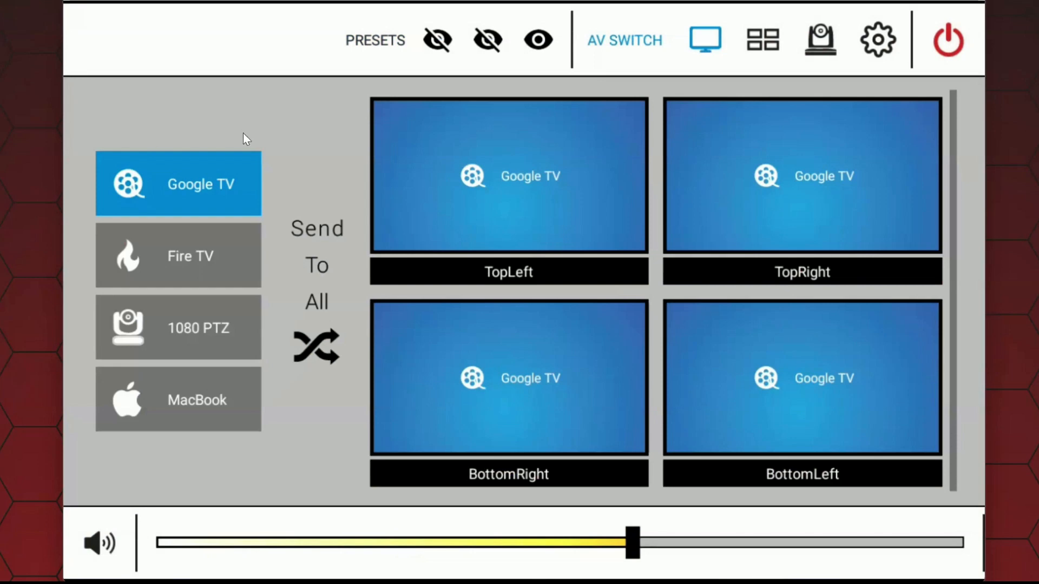
Step: Route the 1080 PTZ source to the TopLeft and BottomLeft displays
click(177, 329)
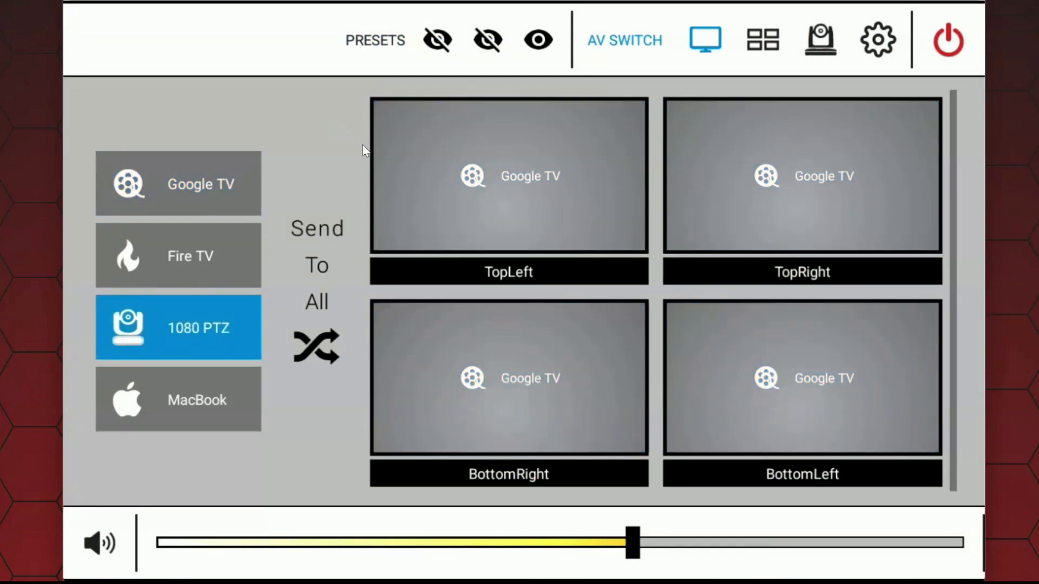
click(537, 155)
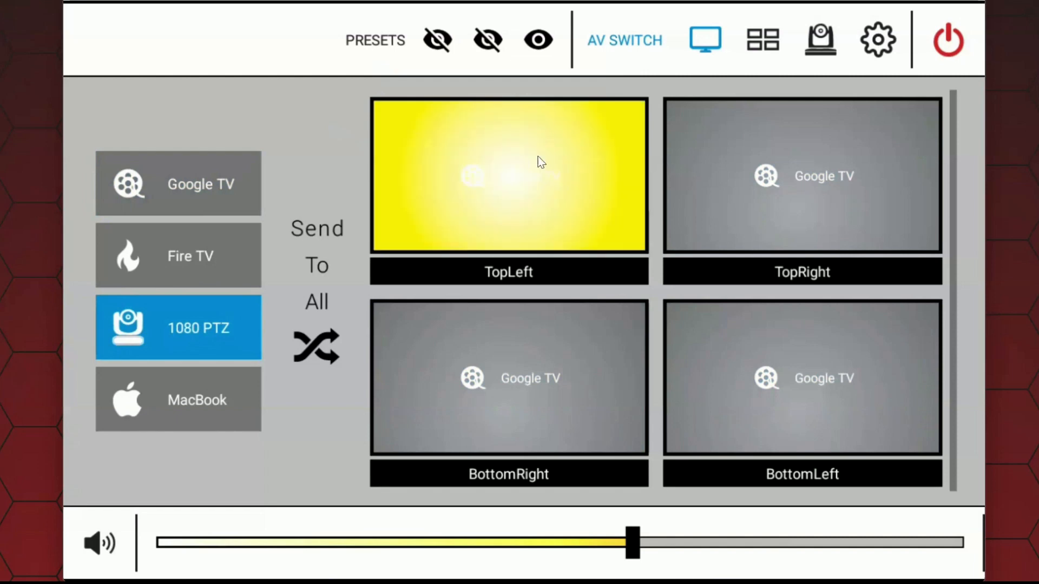
click(791, 354)
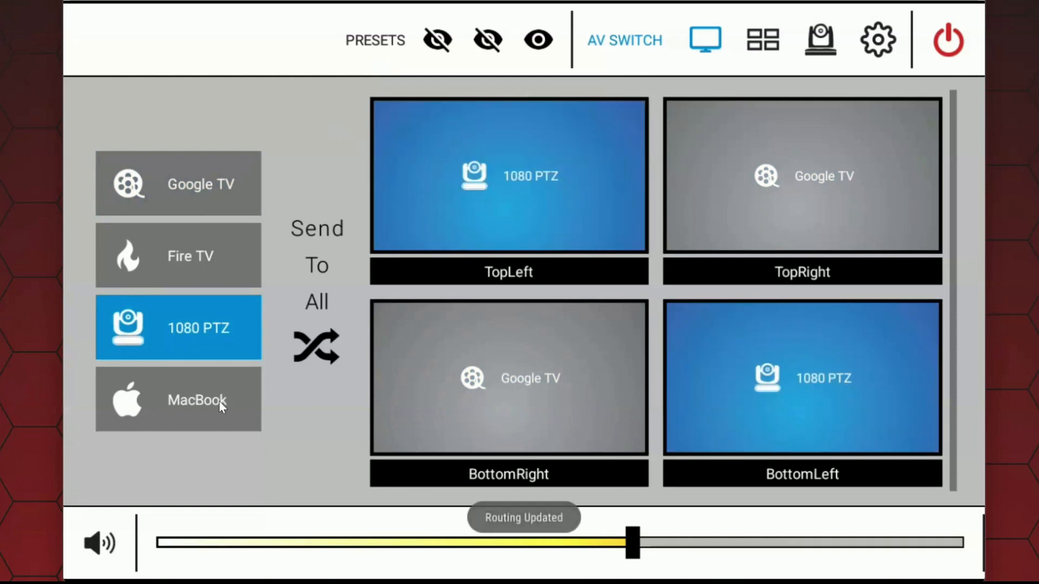
Step: Route the MacBook source to the BottomRight and TopRight displays, and send Google TV to all displays
click(195, 398)
click(485, 391)
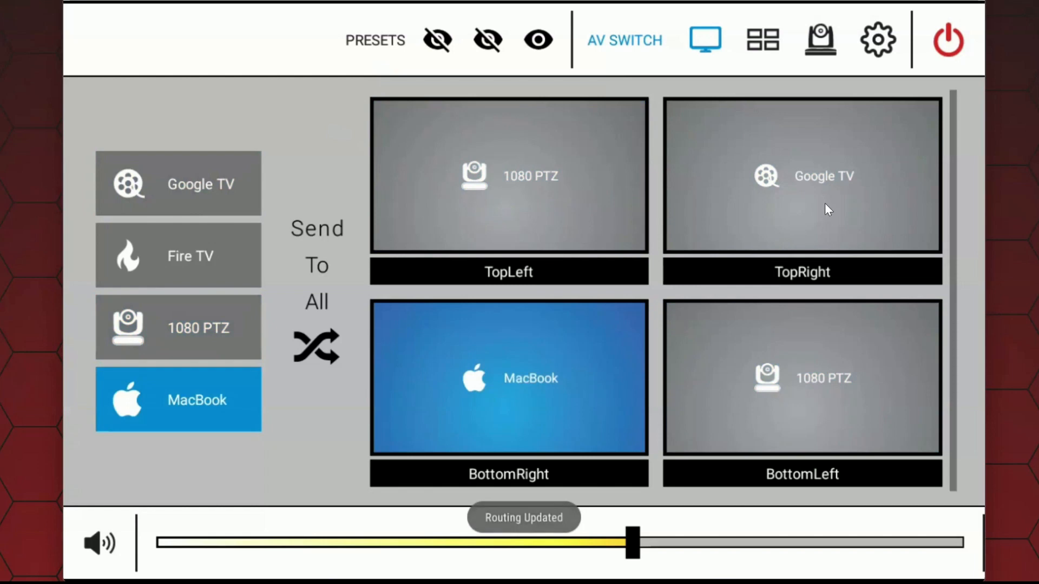
click(826, 209)
click(196, 181)
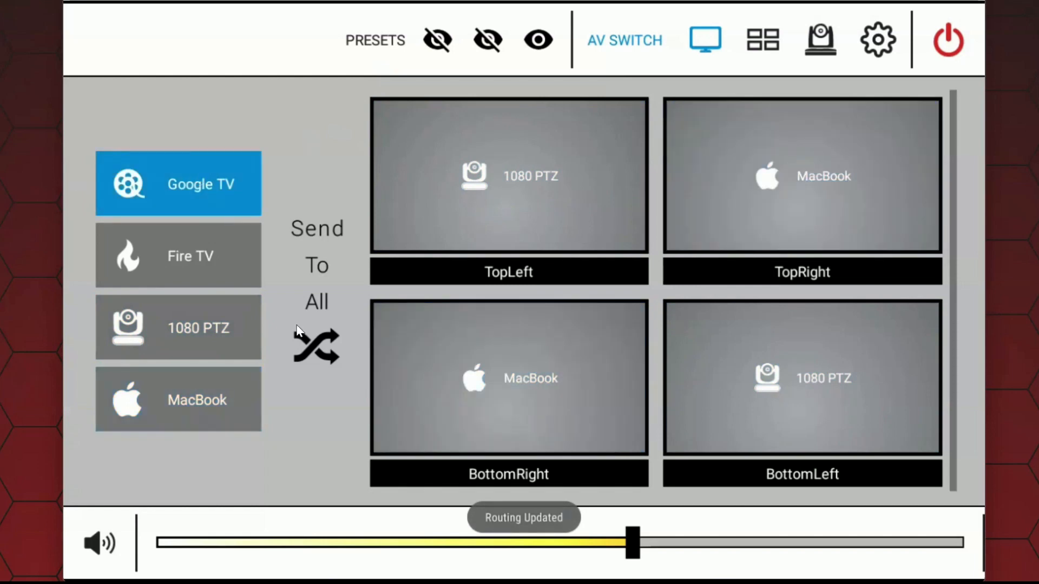
click(314, 370)
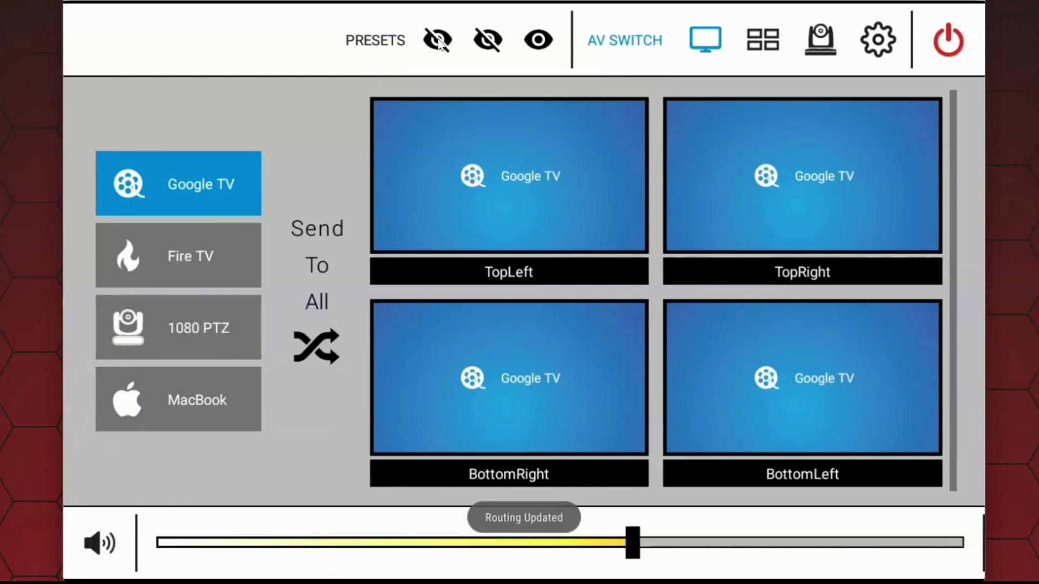
Step: Run the Hide 4x1 preset from the presets page and return to the AV Switch page
click(371, 41)
click(563, 292)
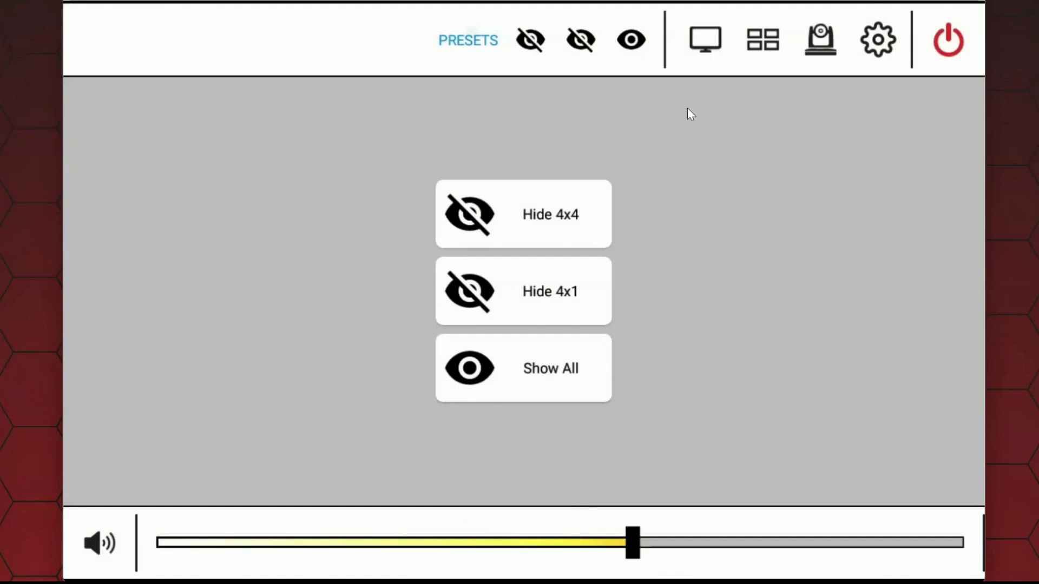
click(709, 45)
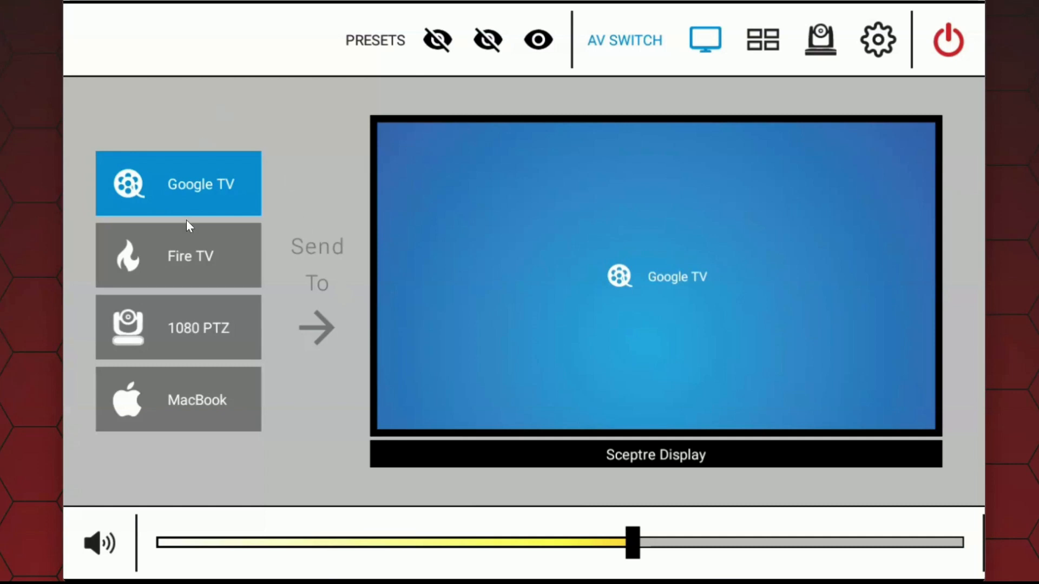
Step: Test routing to the Sceptre Display by sending it Fire TV, MacBook and finally Google TV
click(210, 265)
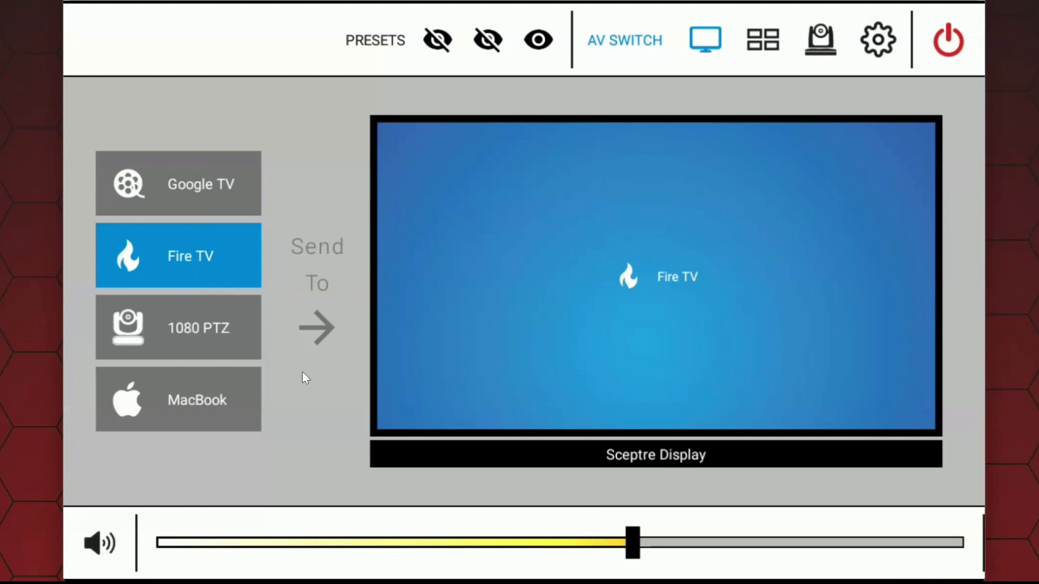
click(201, 402)
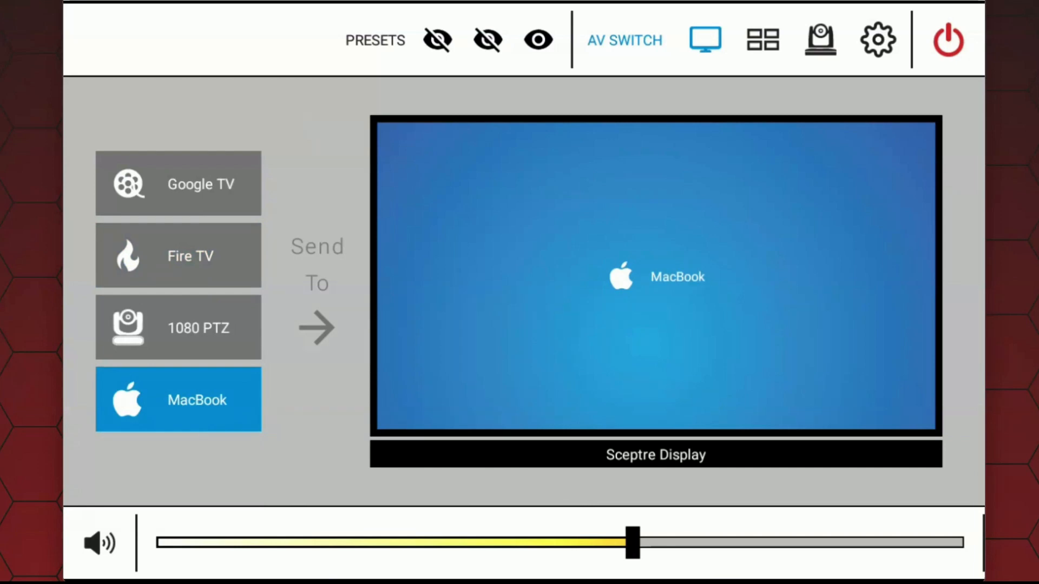
click(182, 174)
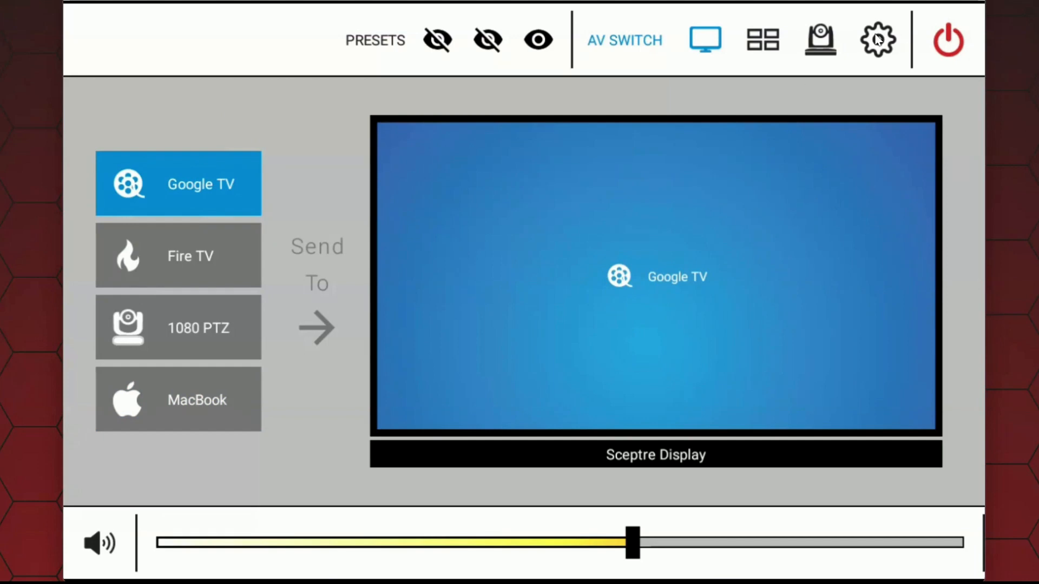
Step: Power off the system and open the list of presets in the configuration settings
click(948, 39)
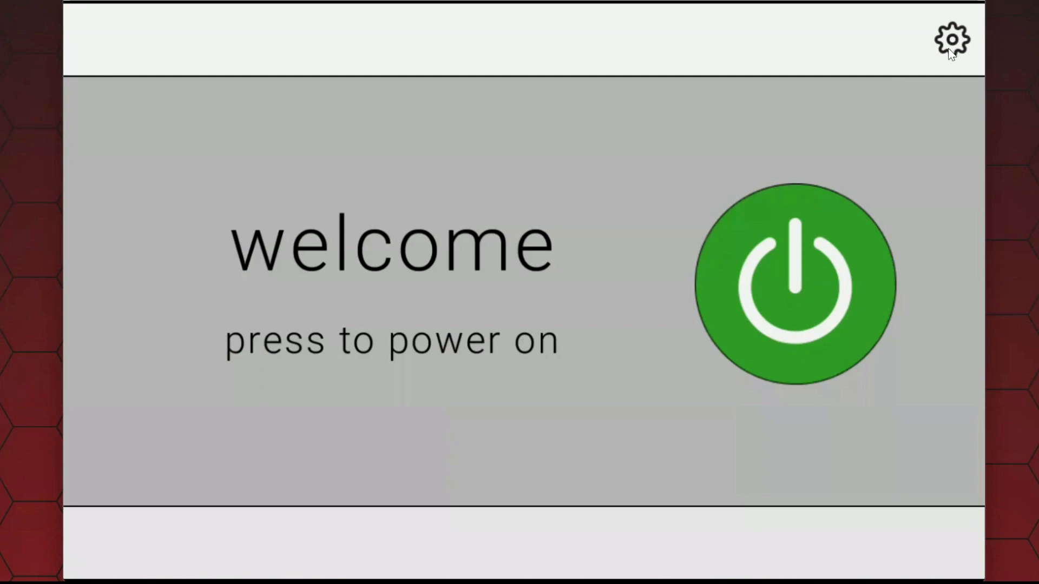
click(953, 49)
click(195, 84)
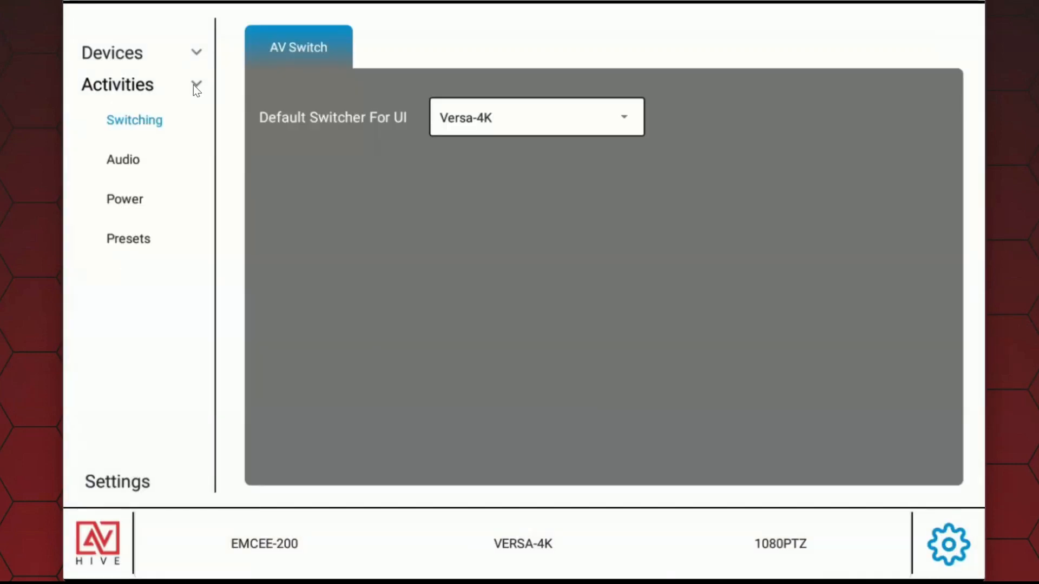
click(135, 248)
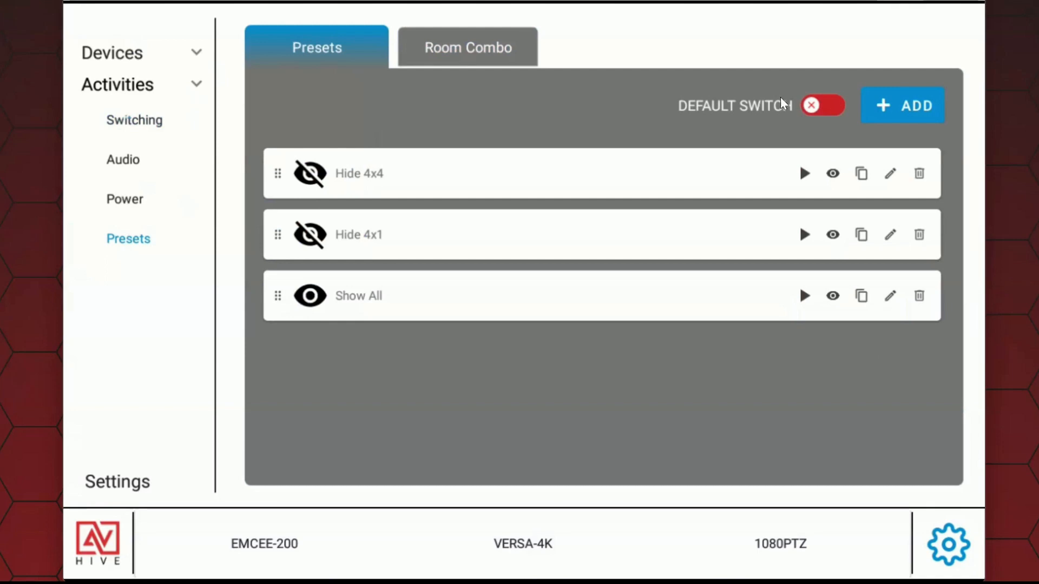
Step: Create four more presets by duplicating Show All, giving three copies the laptop, billboard and audience icons, and save them
click(862, 297)
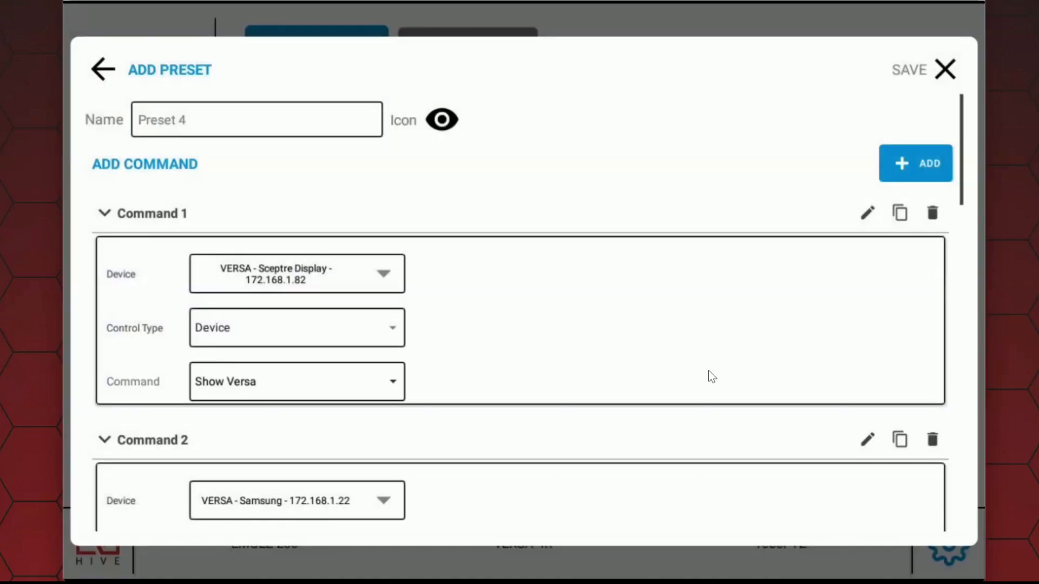
click(943, 64)
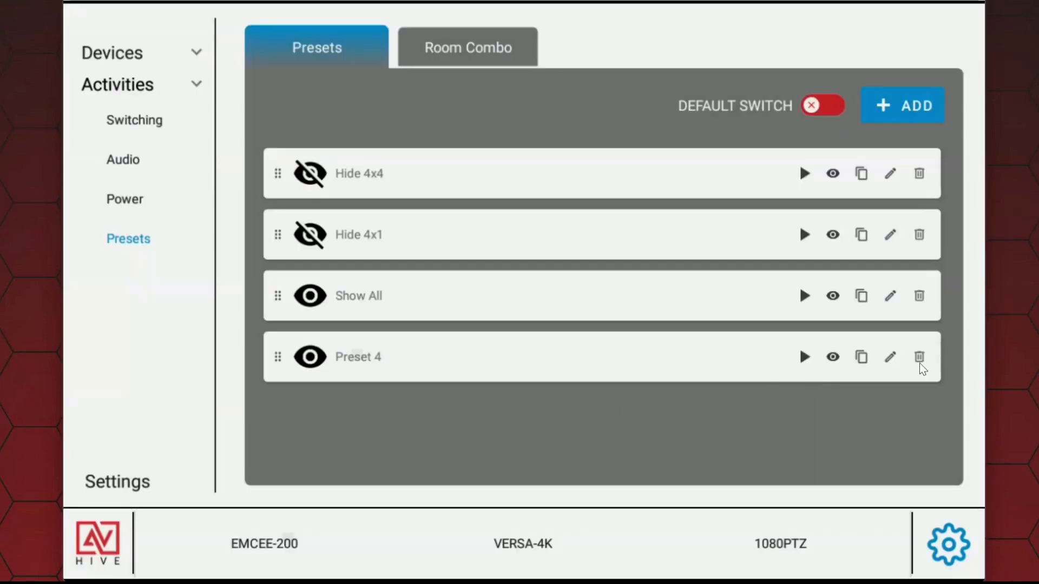
click(862, 358)
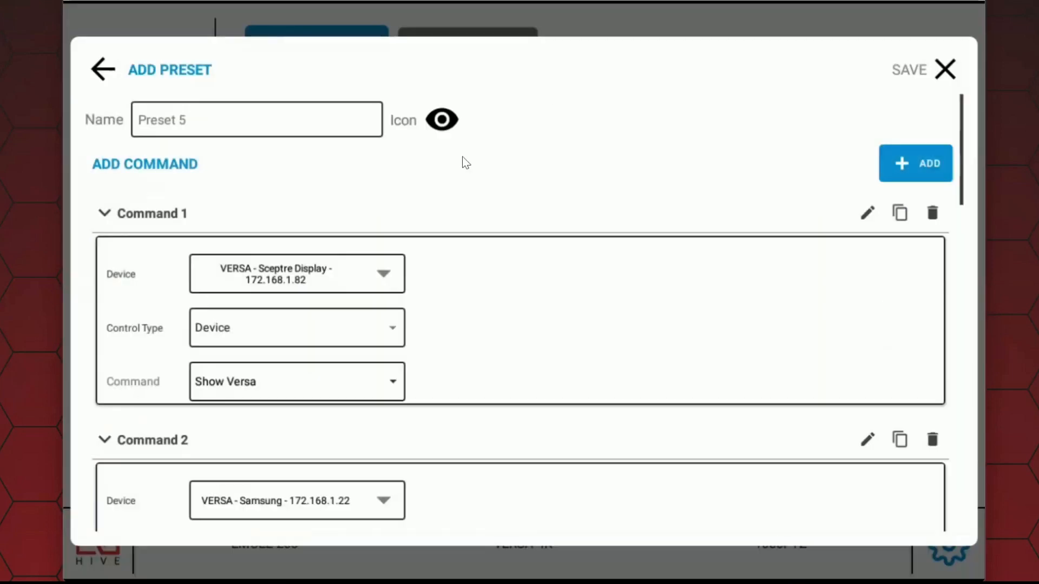
click(443, 119)
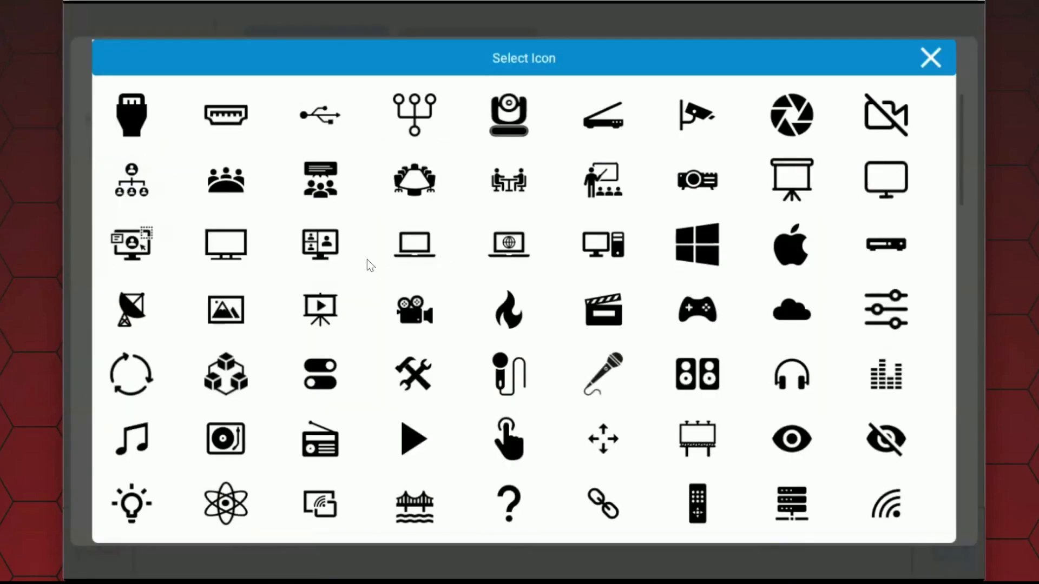
click(416, 246)
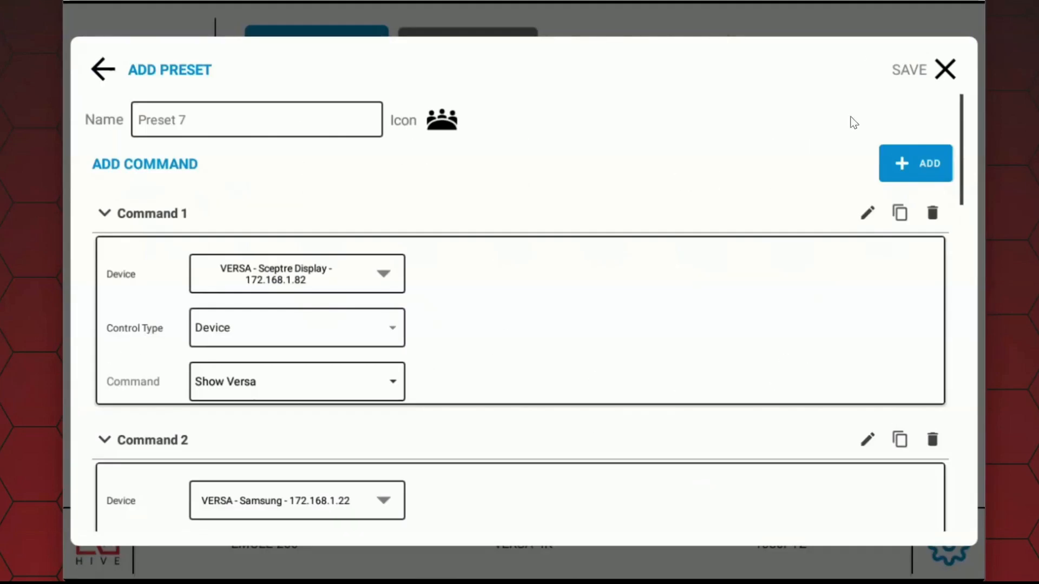
click(910, 70)
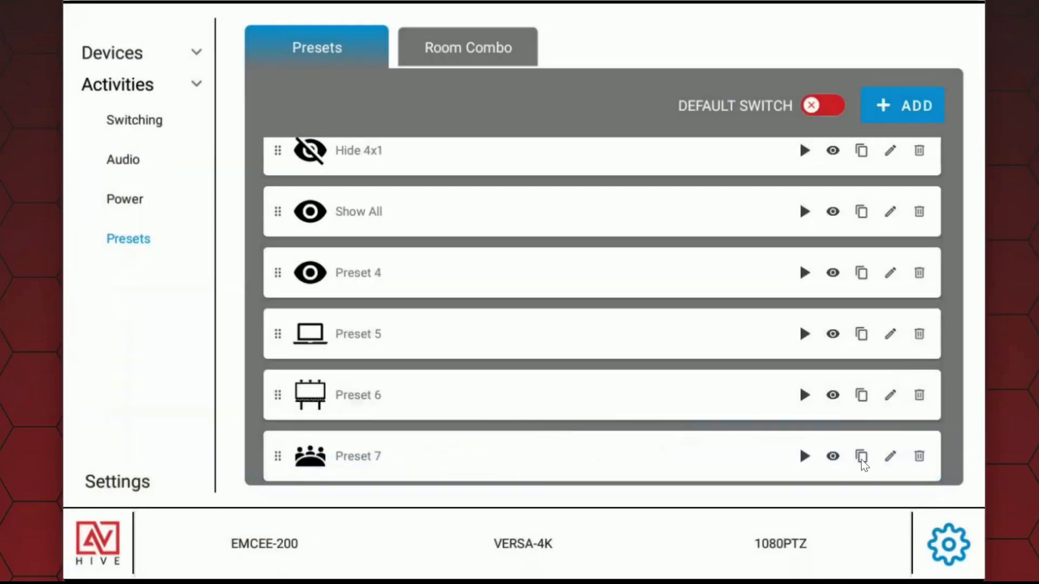
Step: Duplicate the Show All preset once more, give the copy the presenter-with-audience icon, and save it
click(367, 227)
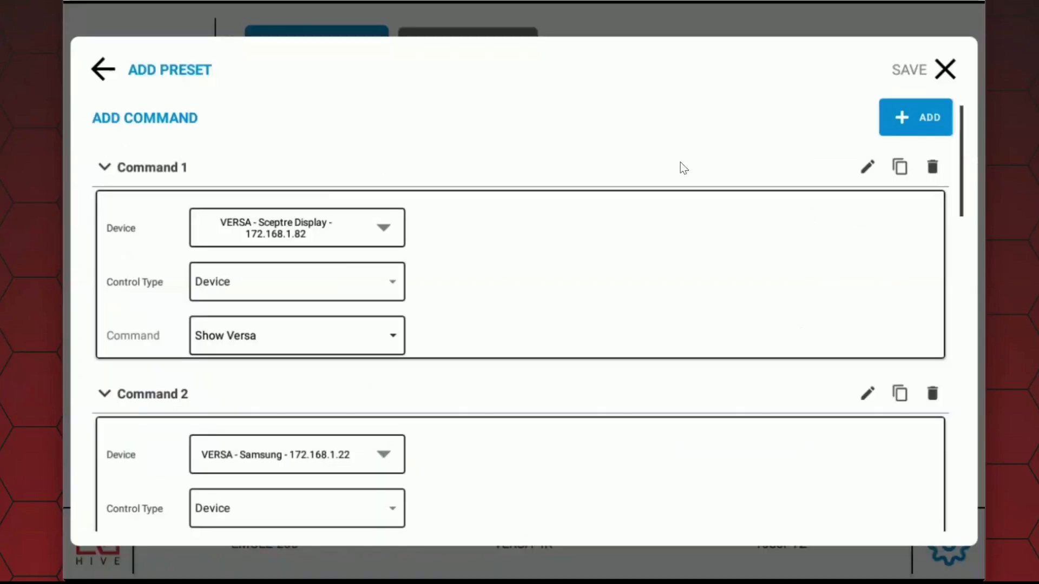
scroll(487, 146, up, 2)
click(440, 129)
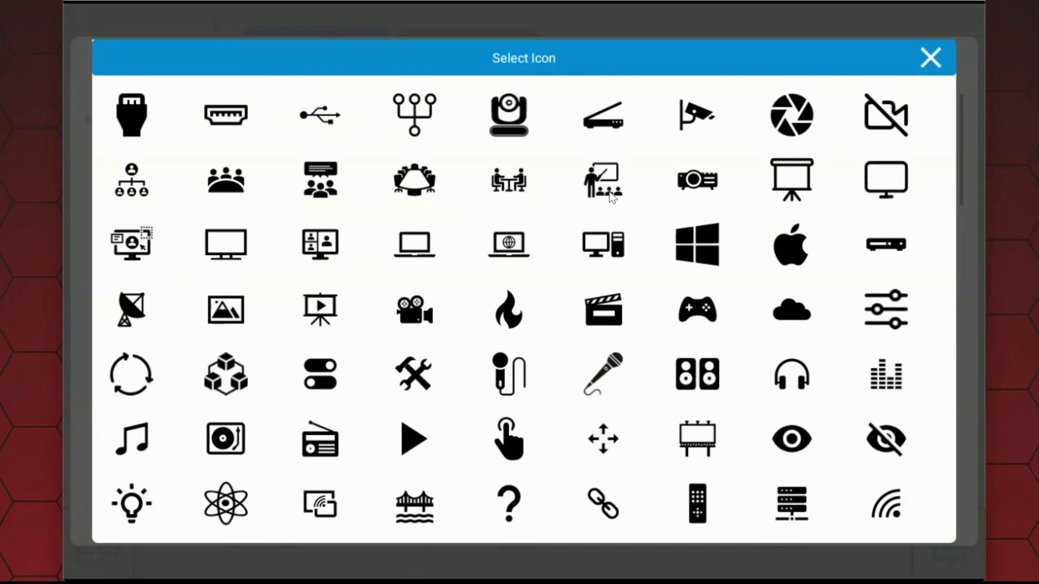
click(599, 184)
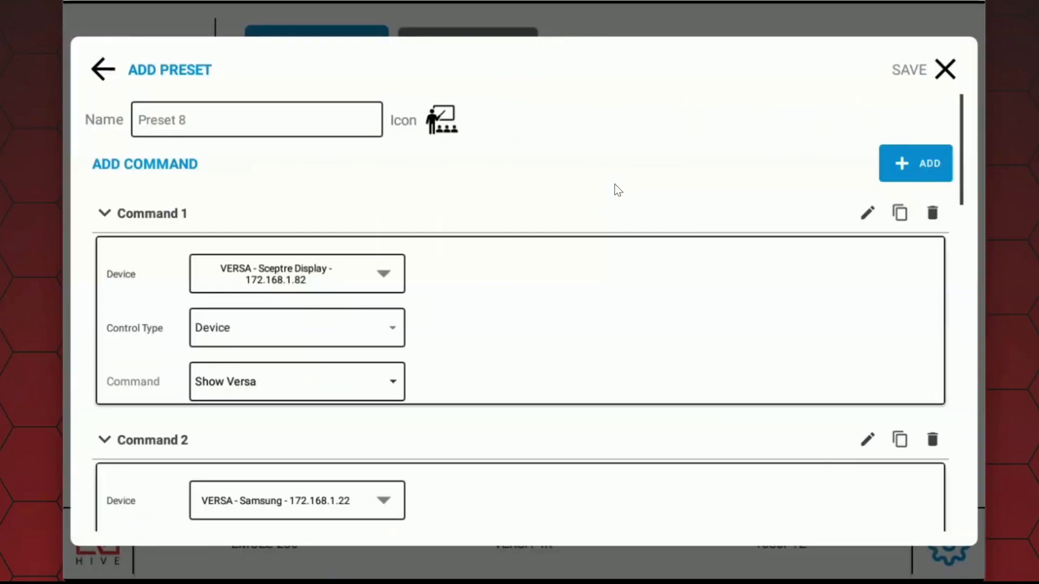
click(944, 69)
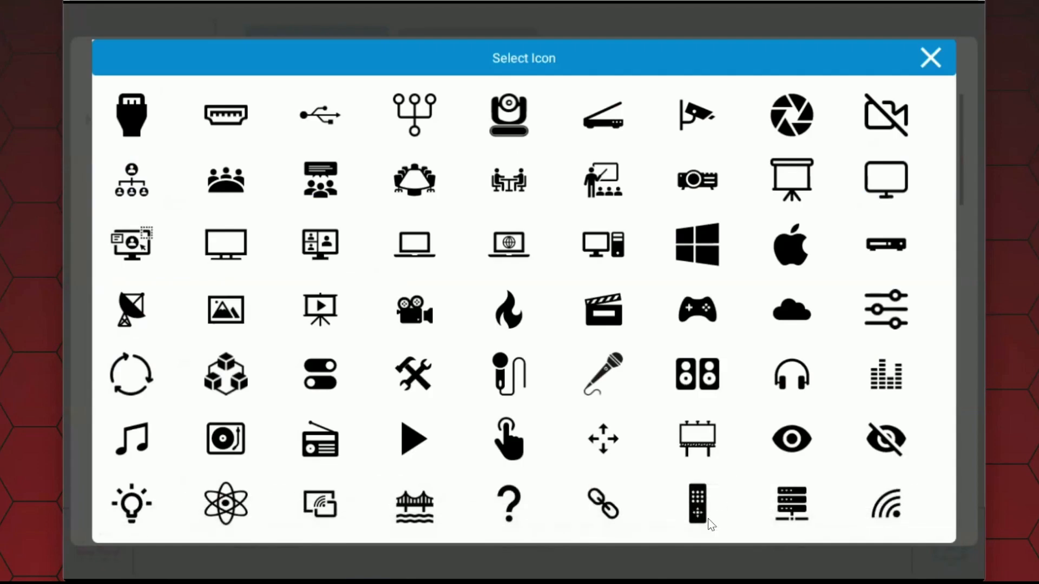
Step: Create further copies of Show All up to Preset 19, using icons including the touch hand, four-way arrows and satellite dish
click(510, 439)
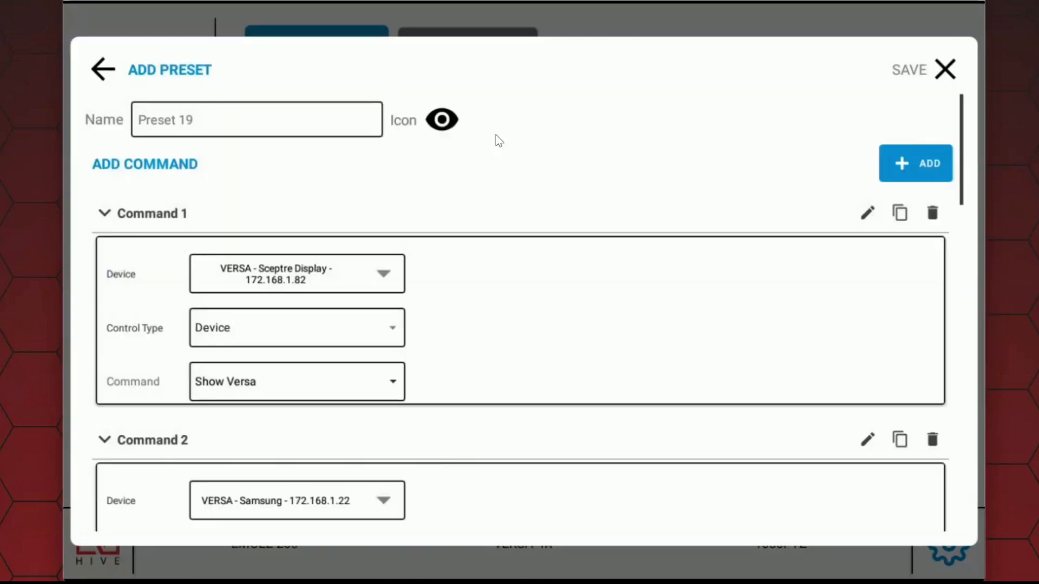
click(441, 121)
click(121, 304)
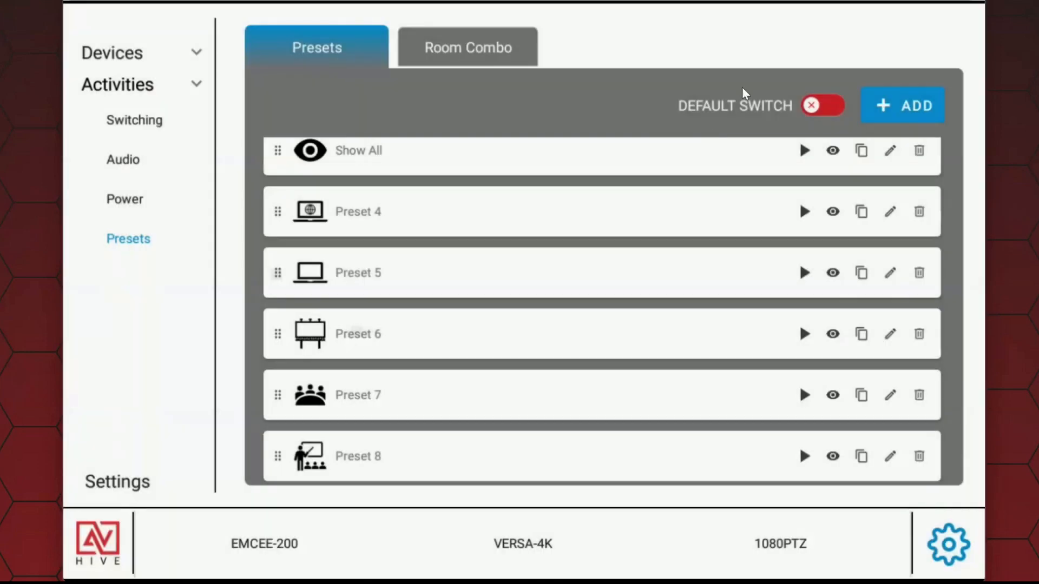
scroll(226, 448, up, 2)
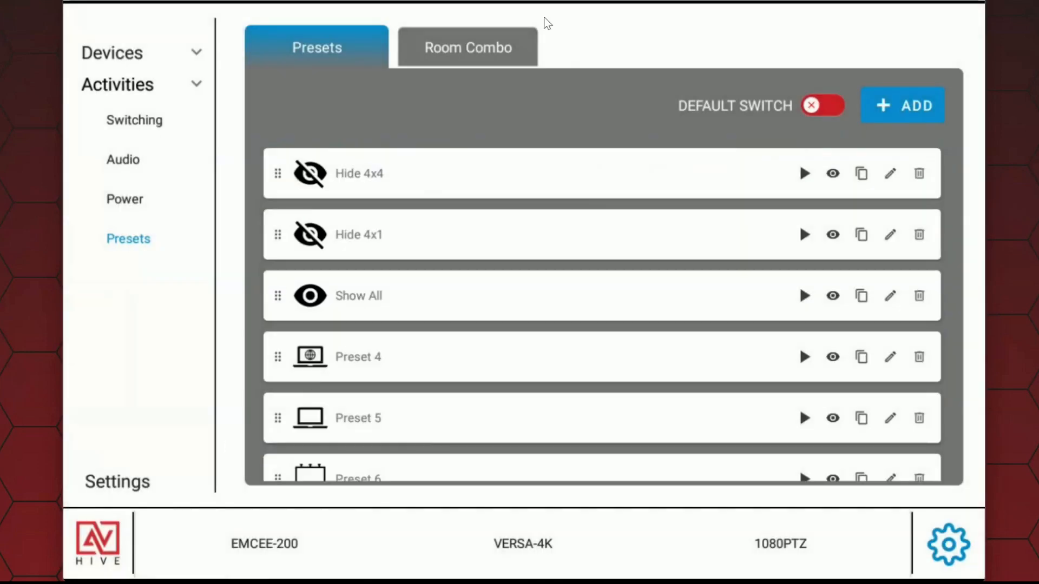
scroll(231, 431, down, 5)
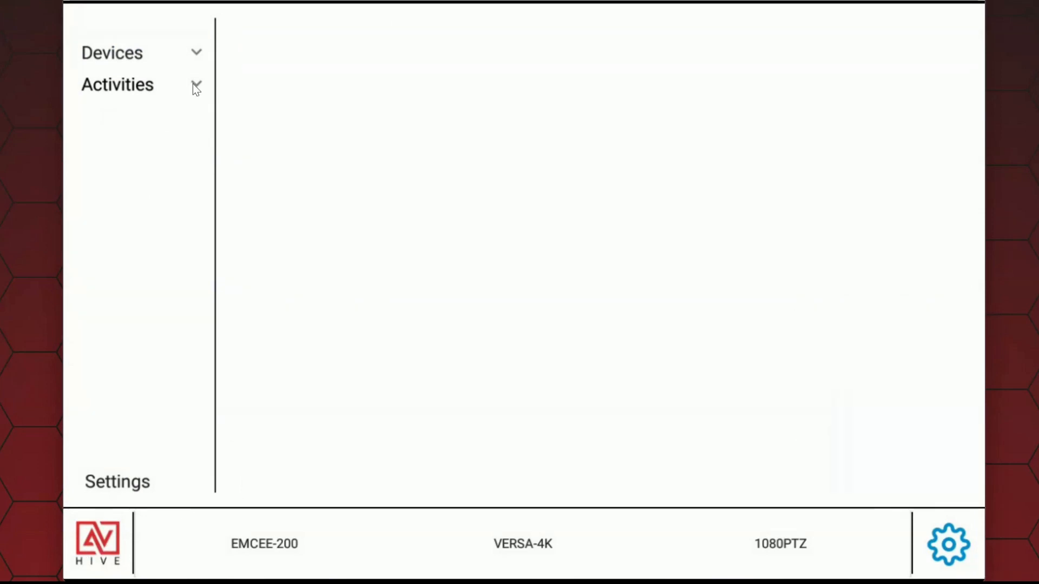
Step: Set the default switcher for the UI to Global_Presets, leave the configuration settings and power on the system
click(195, 86)
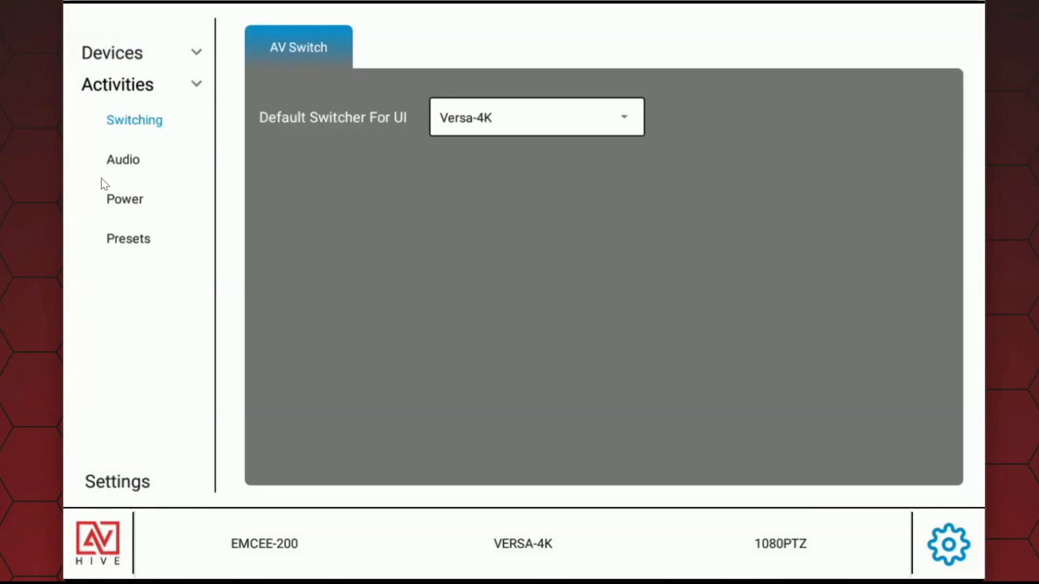
click(140, 243)
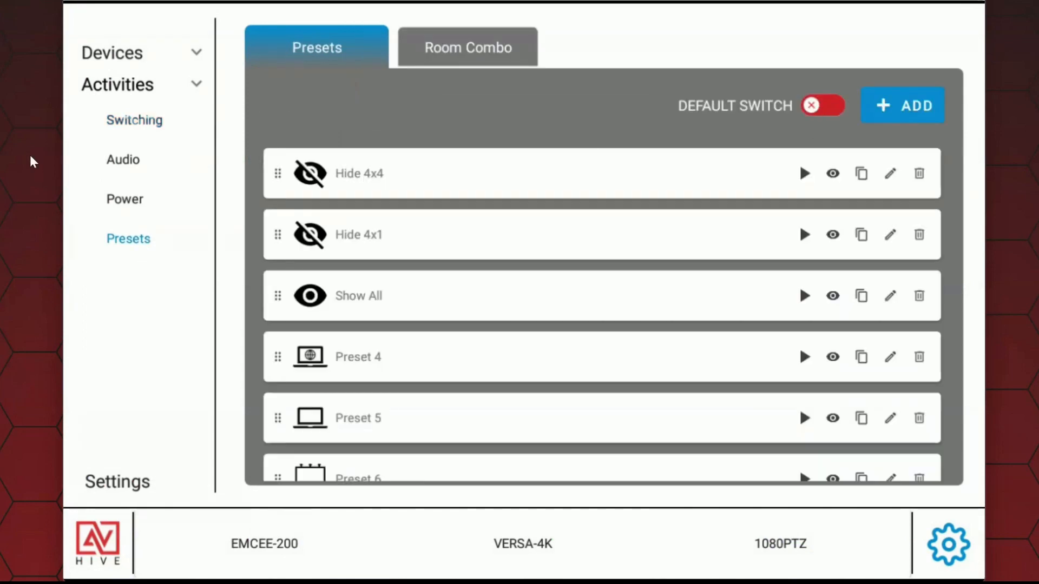
click(143, 122)
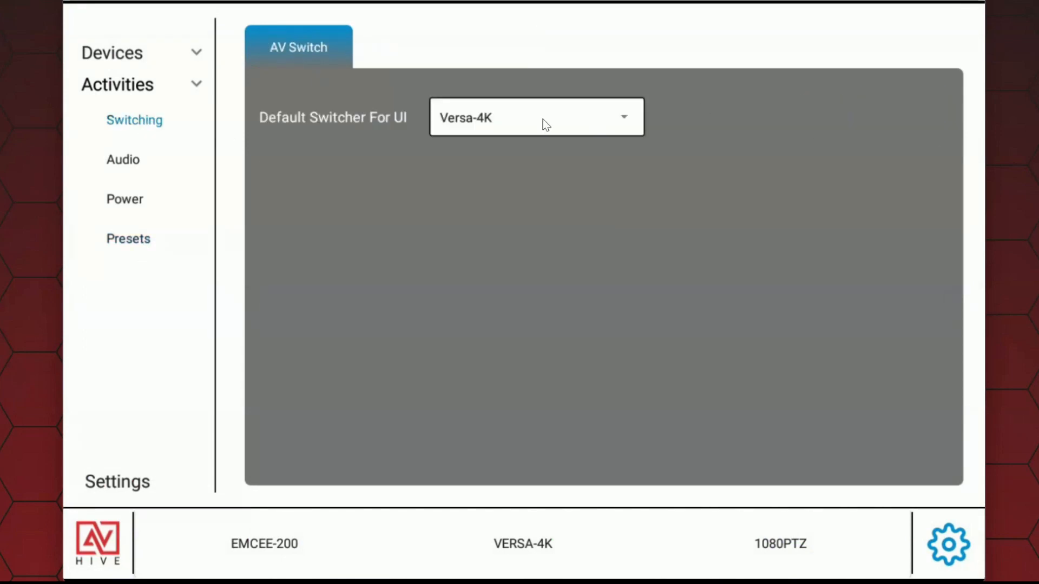
click(104, 499)
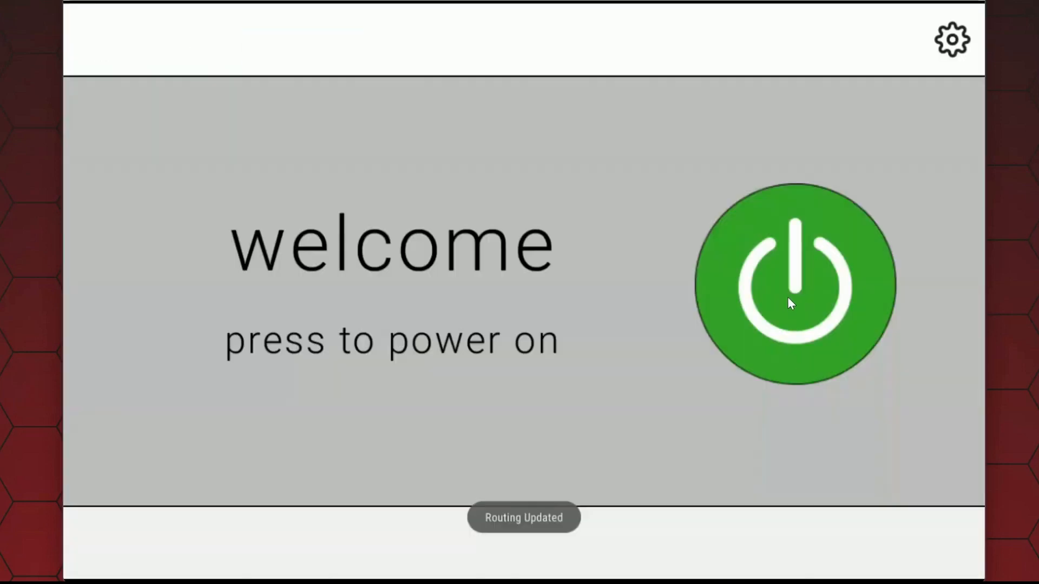
click(788, 299)
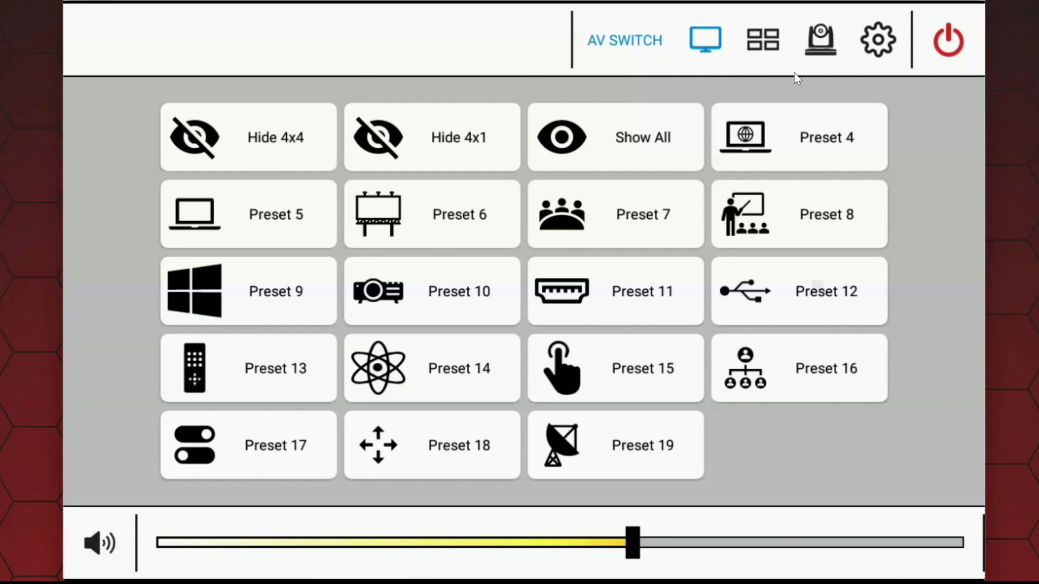
Step: Set the default switcher for the UI back to Versa-4K in the switching settings
click(885, 54)
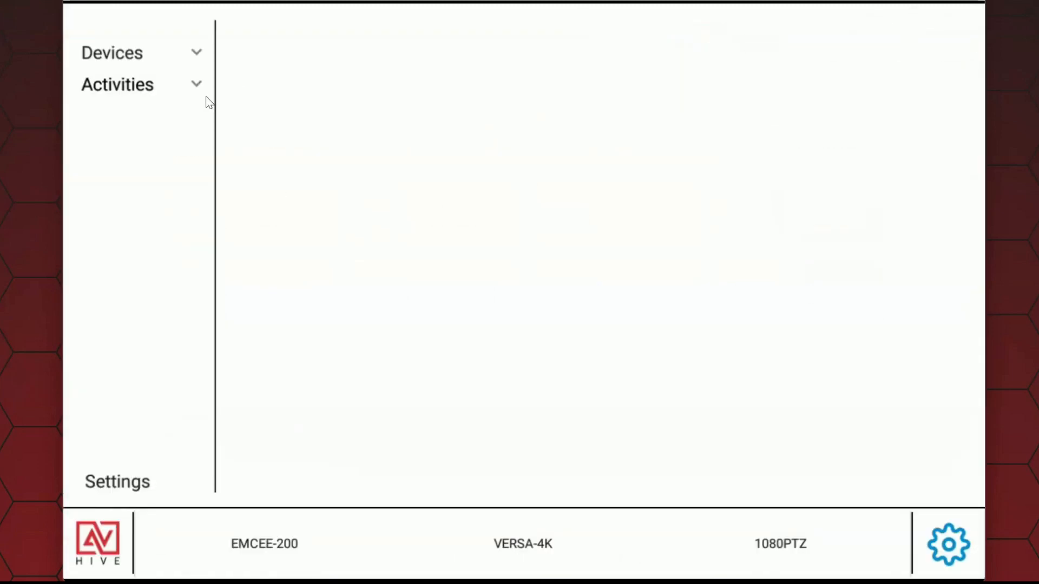
click(197, 85)
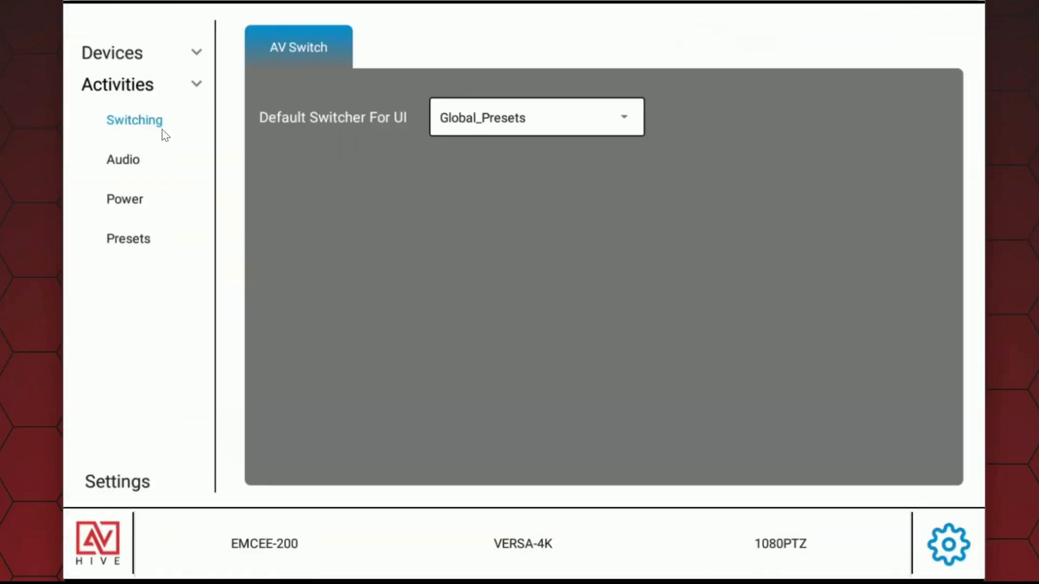
click(560, 119)
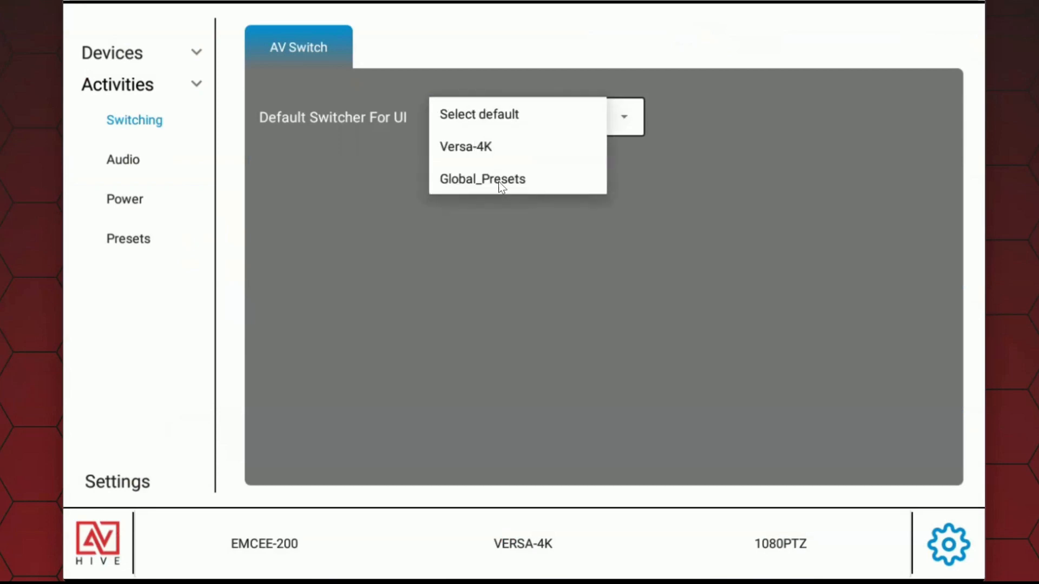
click(485, 152)
Step: Turn on Hive Sync in the Room Combo settings and enable the Room Combine Presets
click(133, 240)
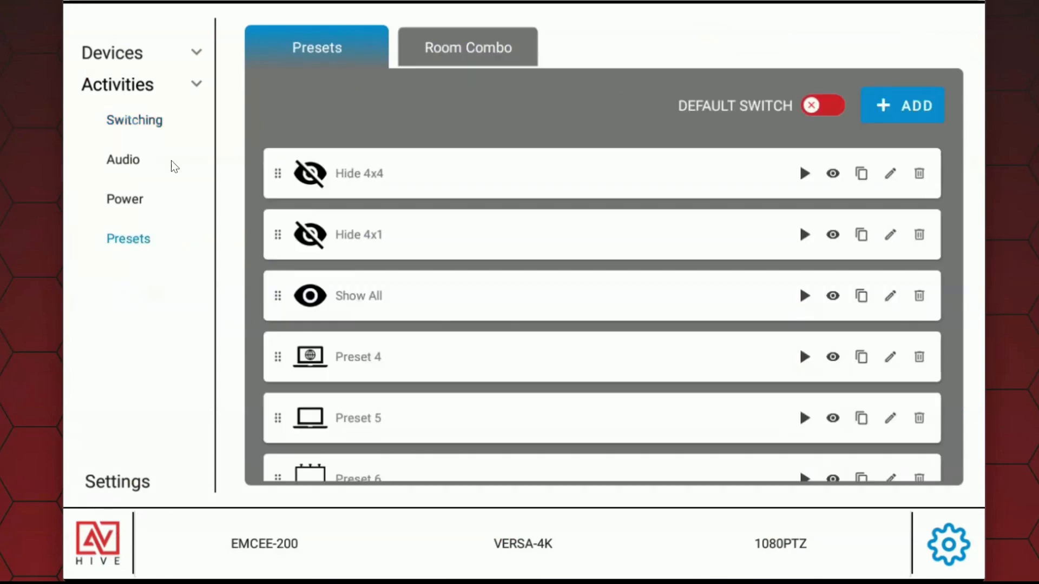
click(496, 47)
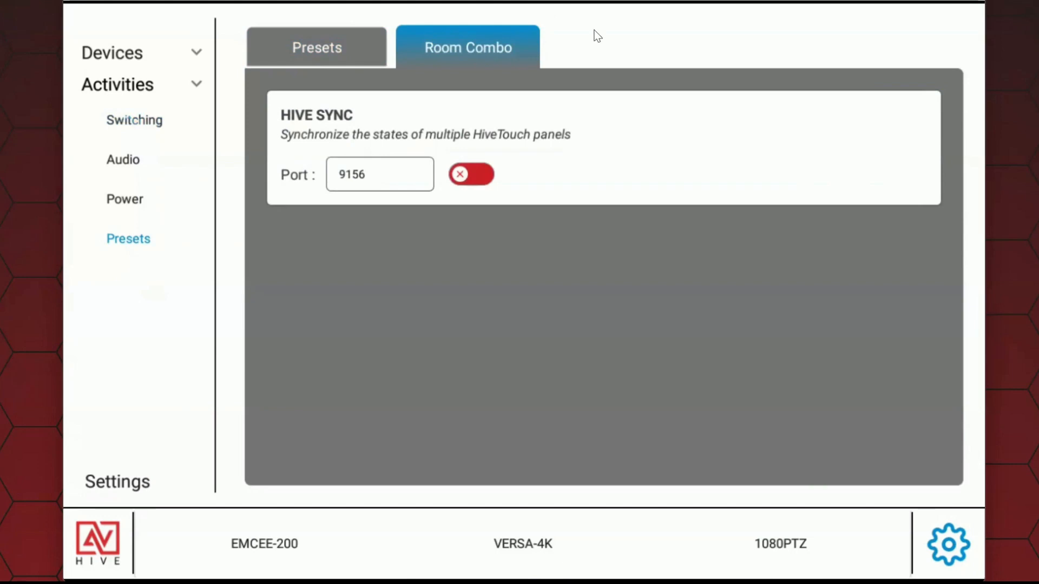
click(470, 172)
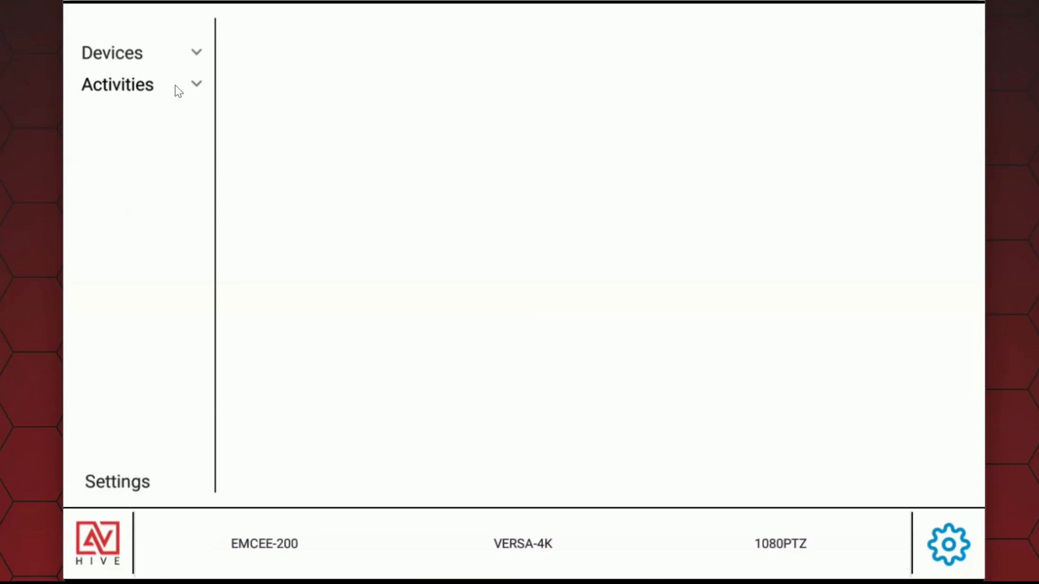
click(197, 85)
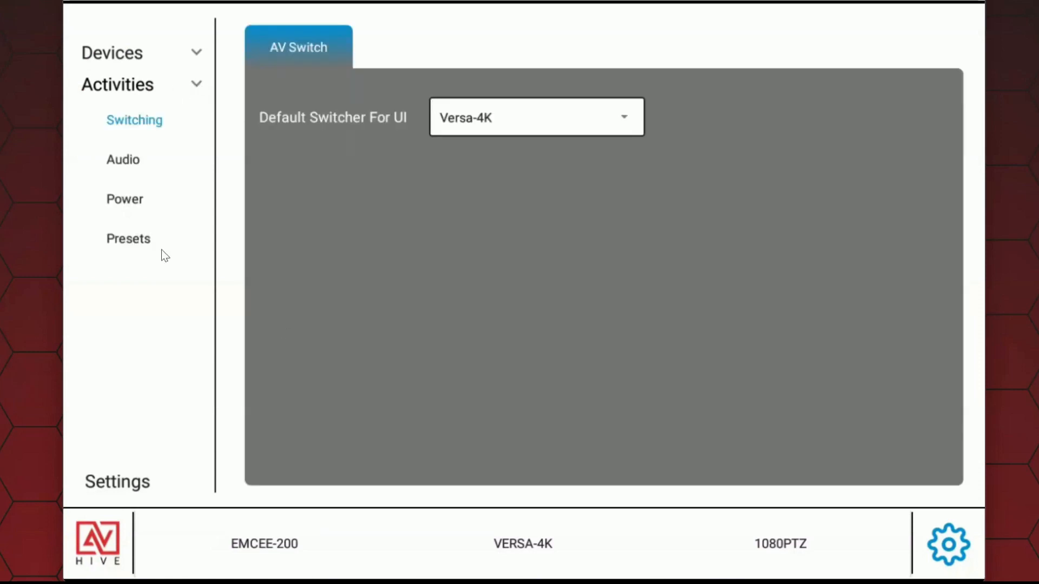
click(125, 240)
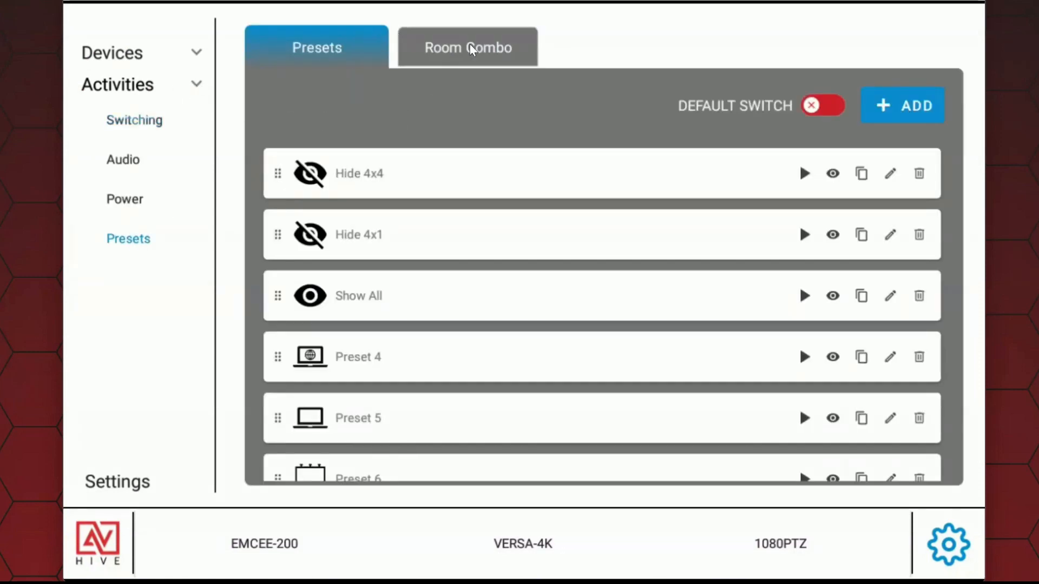
click(470, 47)
click(613, 252)
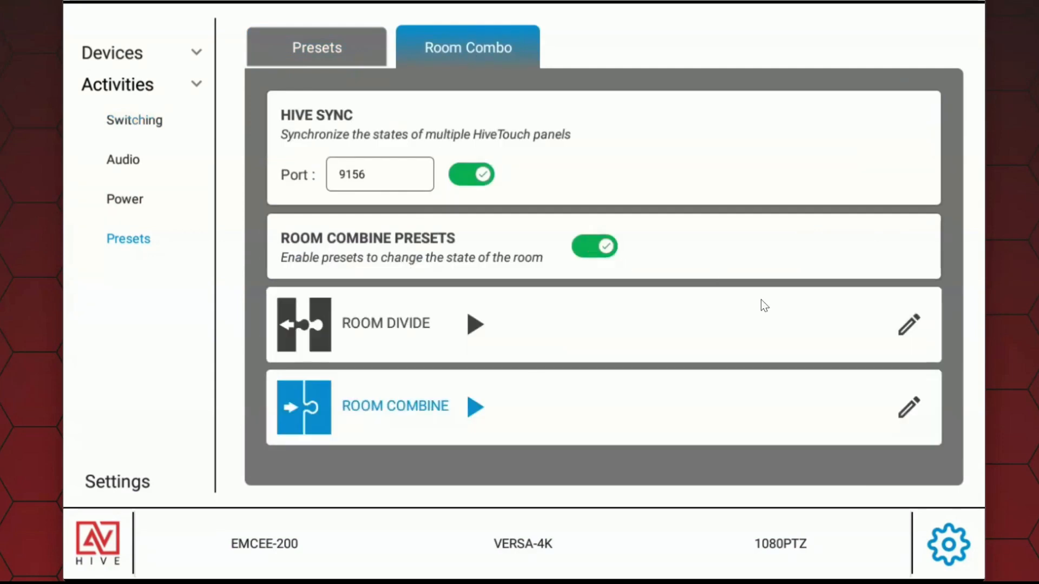
Step: Add a command to the Room Divide preset that applies Hide Versa to the VERSA - HiveTouch device
click(909, 328)
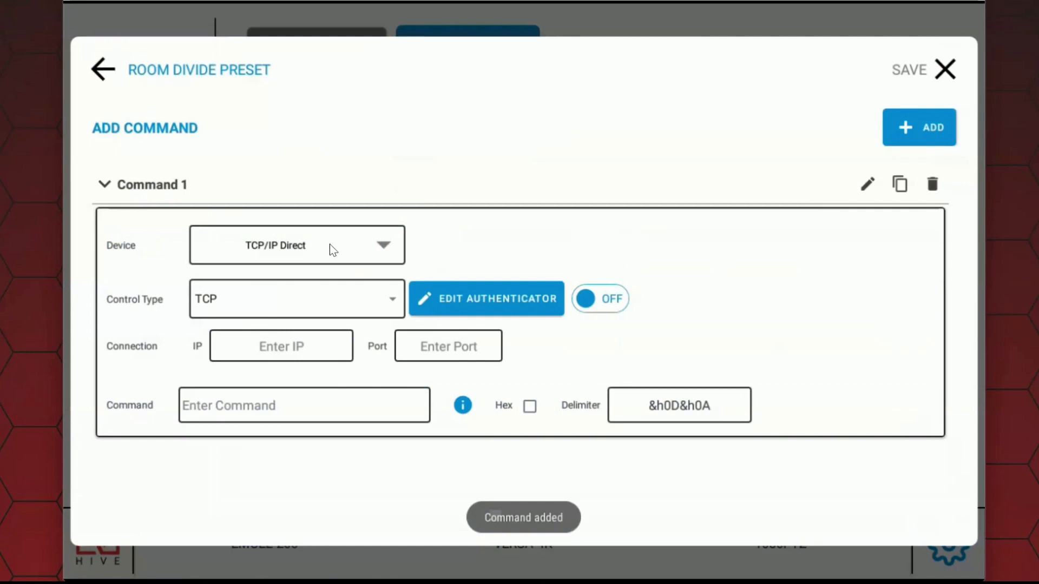
click(330, 246)
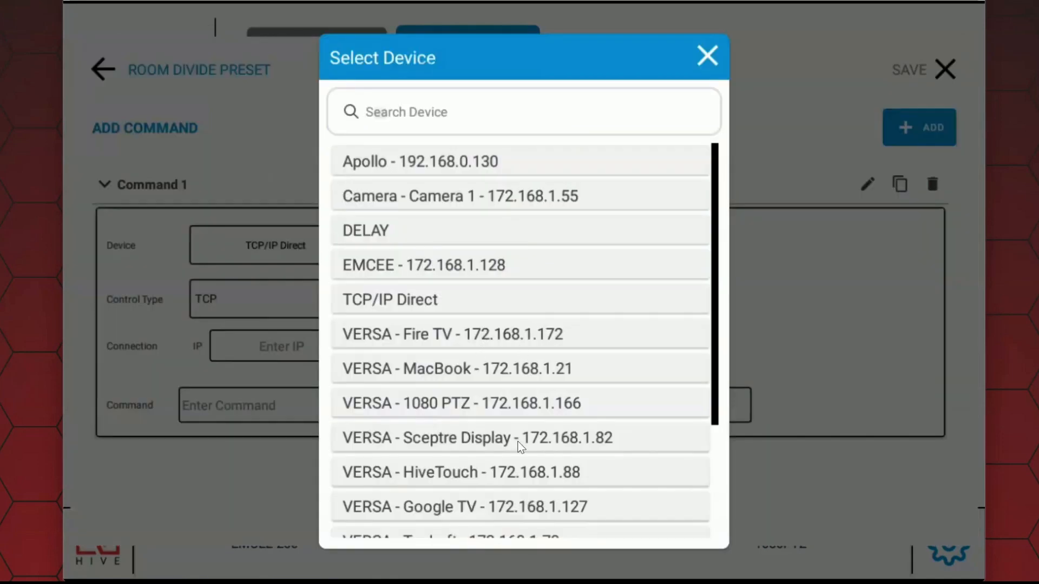
scroll(536, 441, down, 3)
click(544, 386)
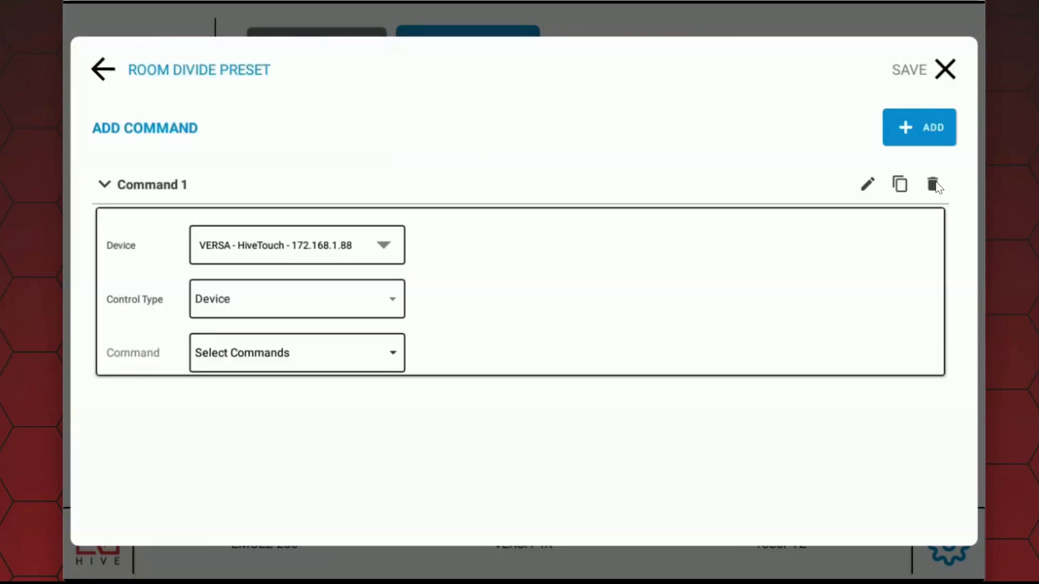
click(326, 307)
click(215, 266)
click(298, 353)
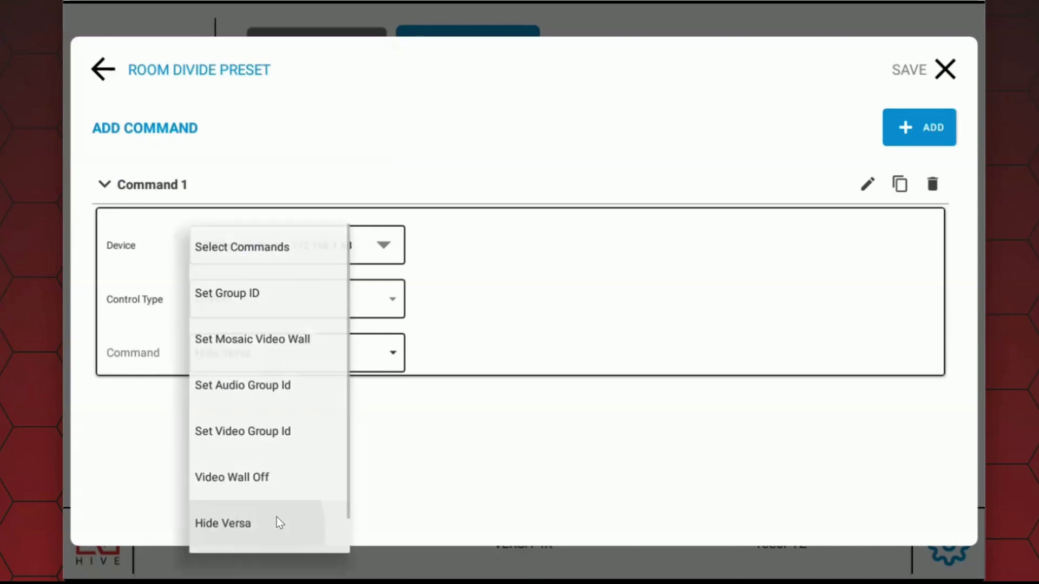
click(276, 522)
Step: Duplicate the Hide Versa command for the TopLeft, TopRight, Samsung and BottomRight devices and save the Room Divide preset
click(900, 184)
scroll(255, 330, down, 3)
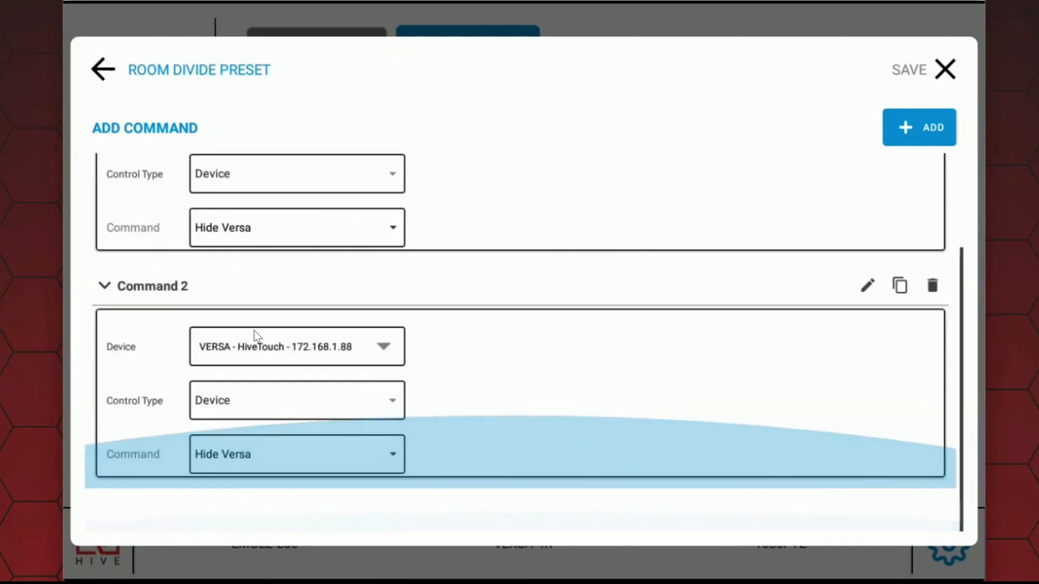
click(329, 343)
scroll(536, 393, down, 3)
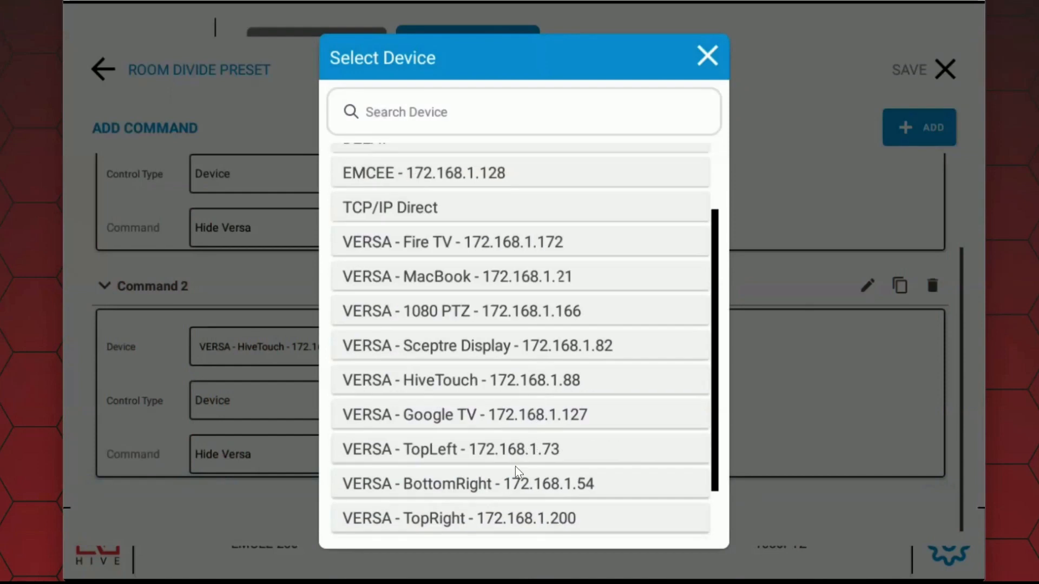
click(526, 481)
scroll(447, 328, up, 5)
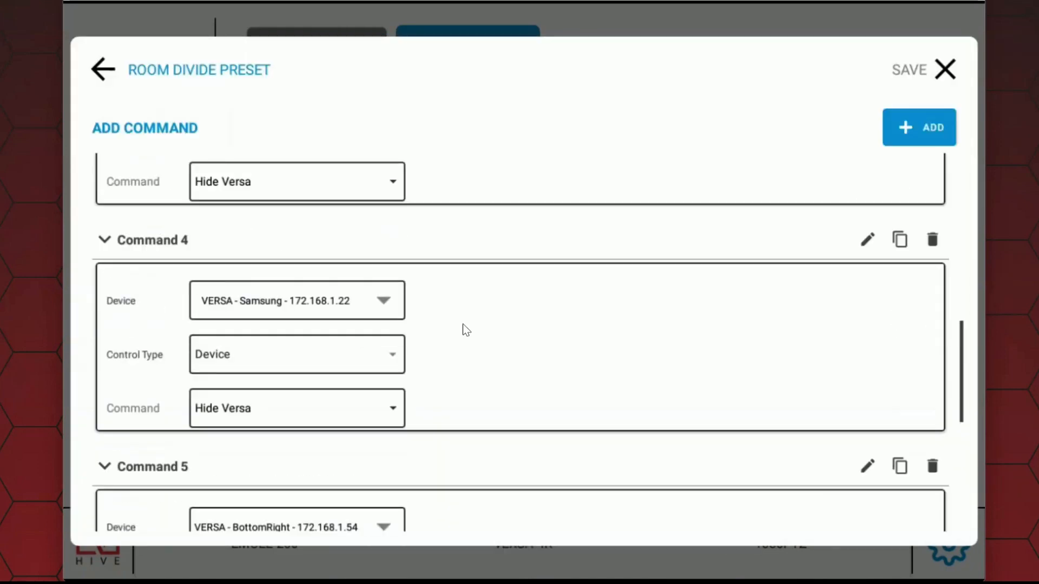
scroll(501, 344, up, 8)
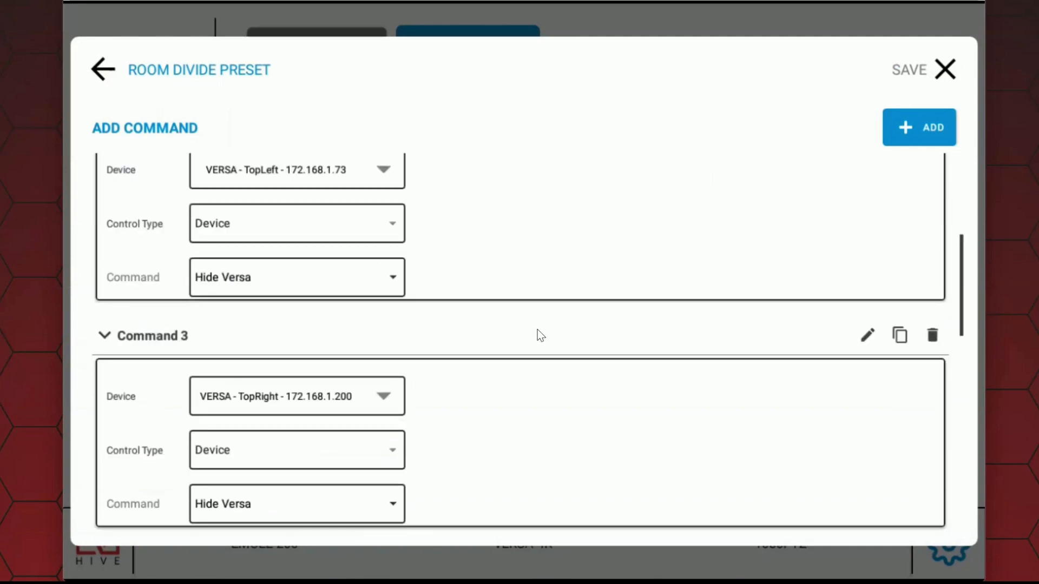
scroll(552, 331, up, 2)
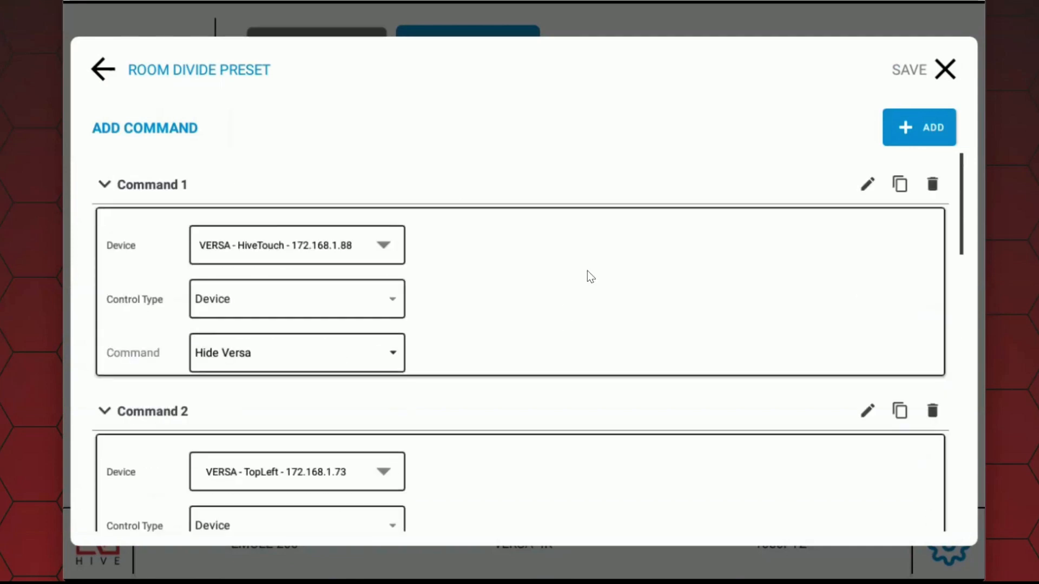
click(945, 70)
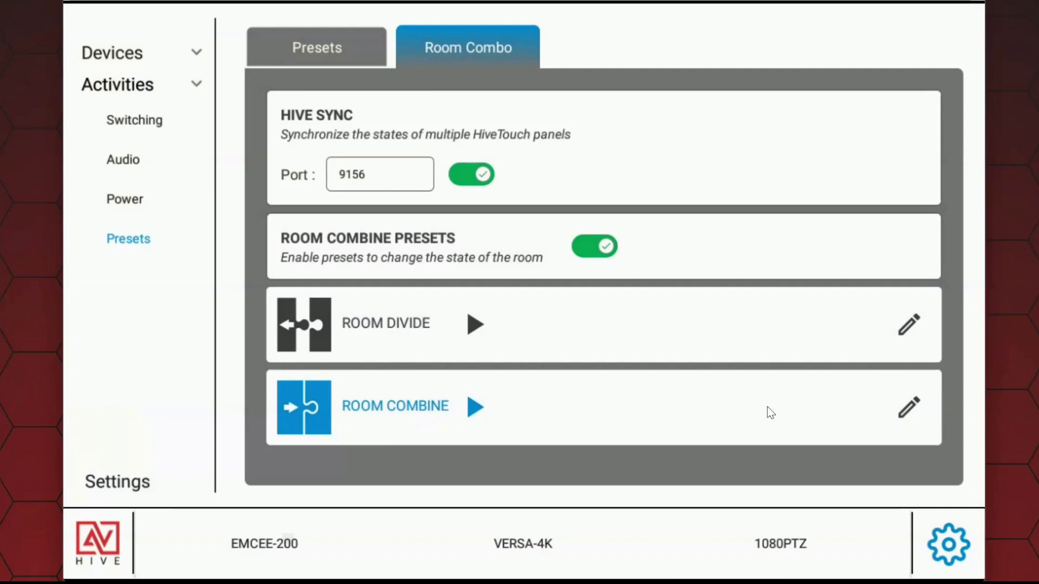
Step: Add a device command to the Room Combine preset, close its editor and return to the main control page
click(907, 410)
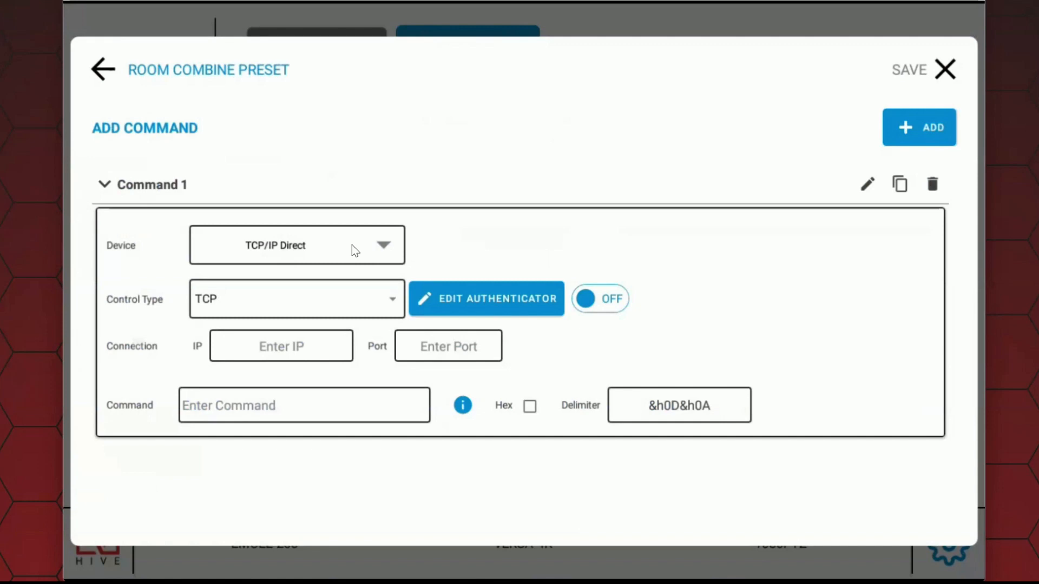
click(352, 250)
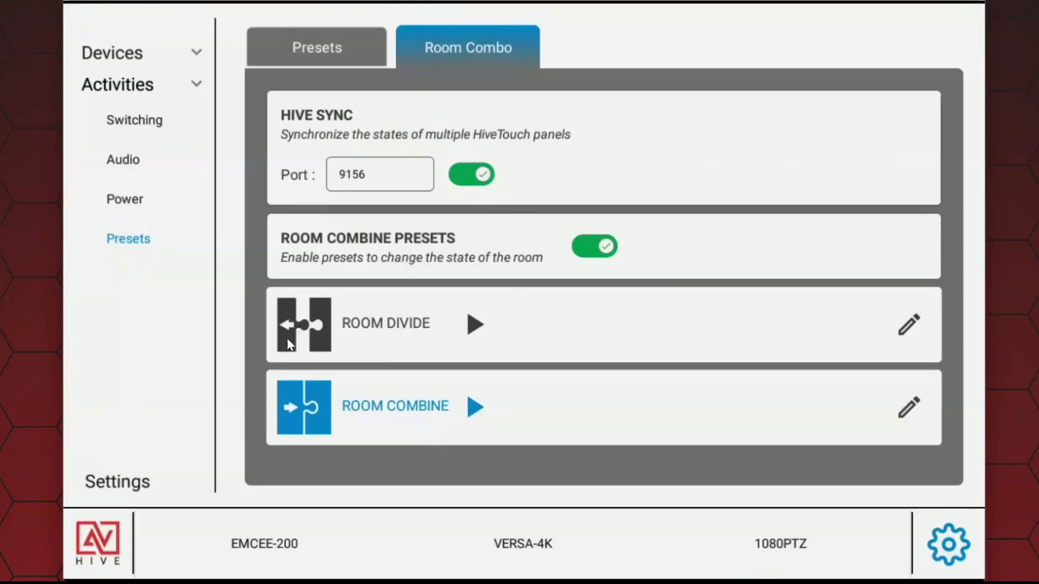
click(106, 554)
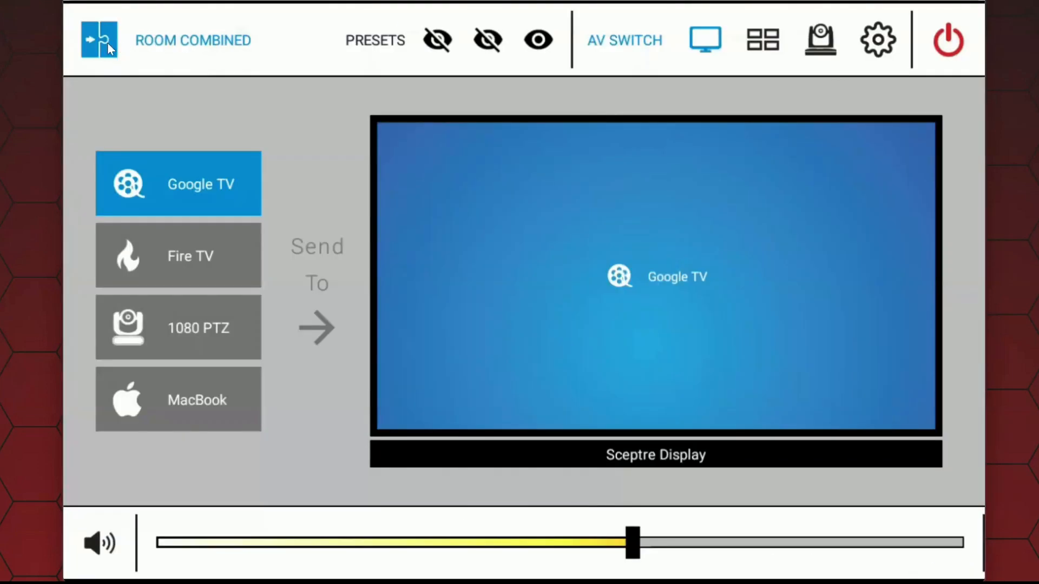
Step: Switch the room to divided mode and back to combined mode
click(107, 44)
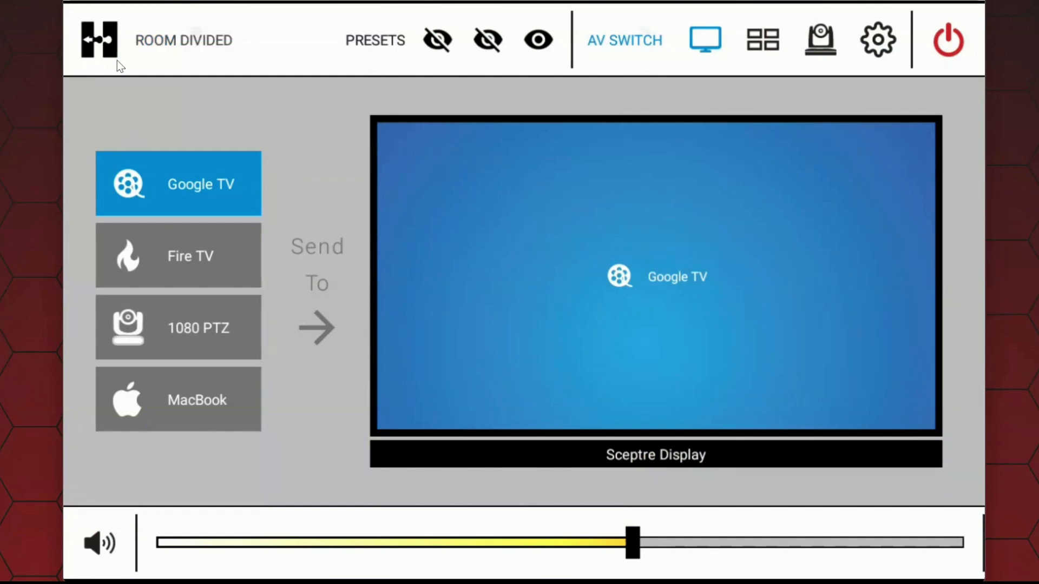
click(117, 59)
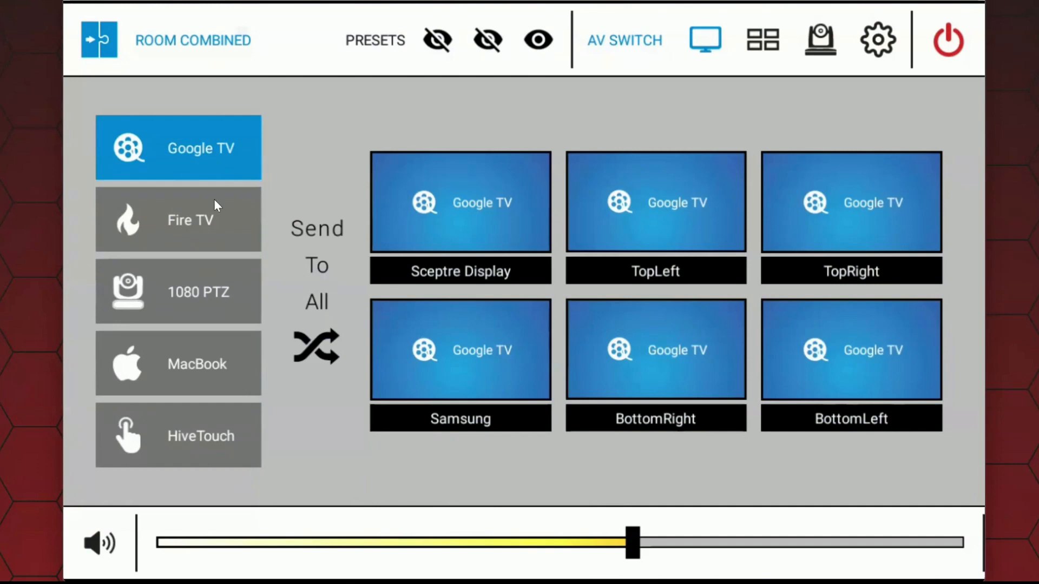
Step: Route the Fire TV source to the TopLeft, Samsung and BottomLeft displays
click(197, 214)
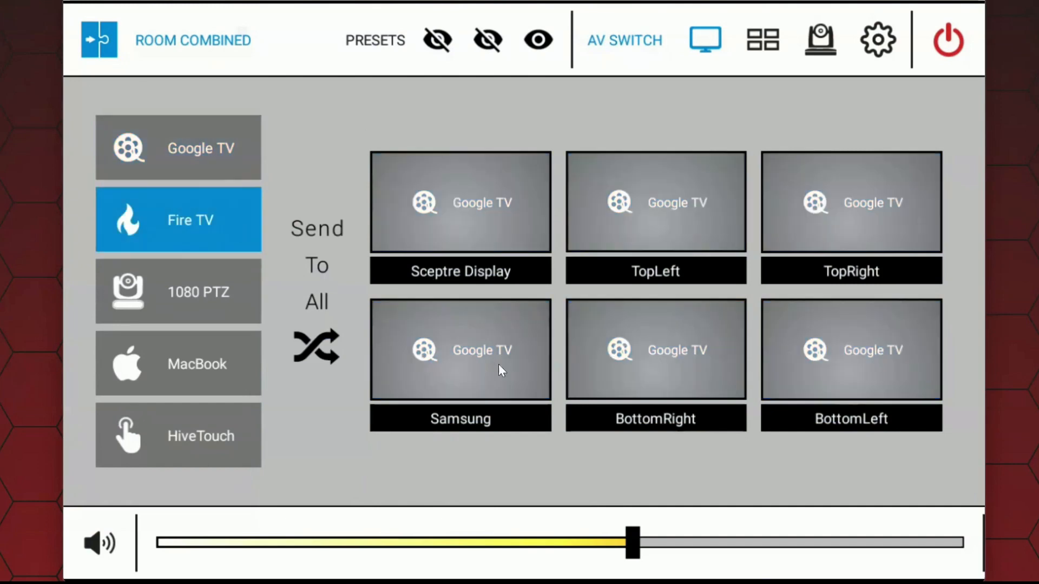
click(482, 367)
click(883, 377)
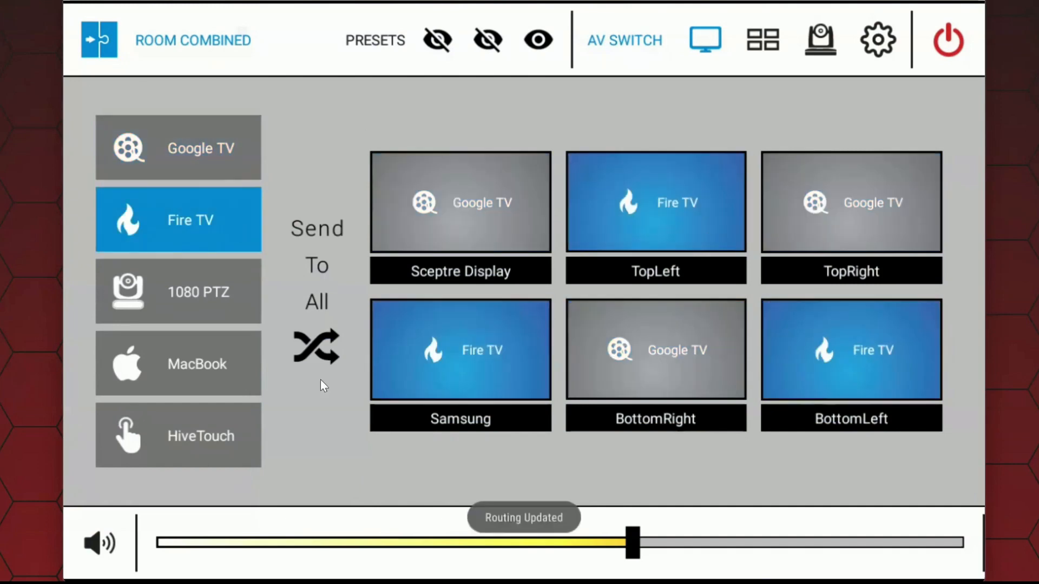
Step: Route the MacBook source to the BottomRight and TopRight displays and HiveTouch to the Samsung display
click(202, 358)
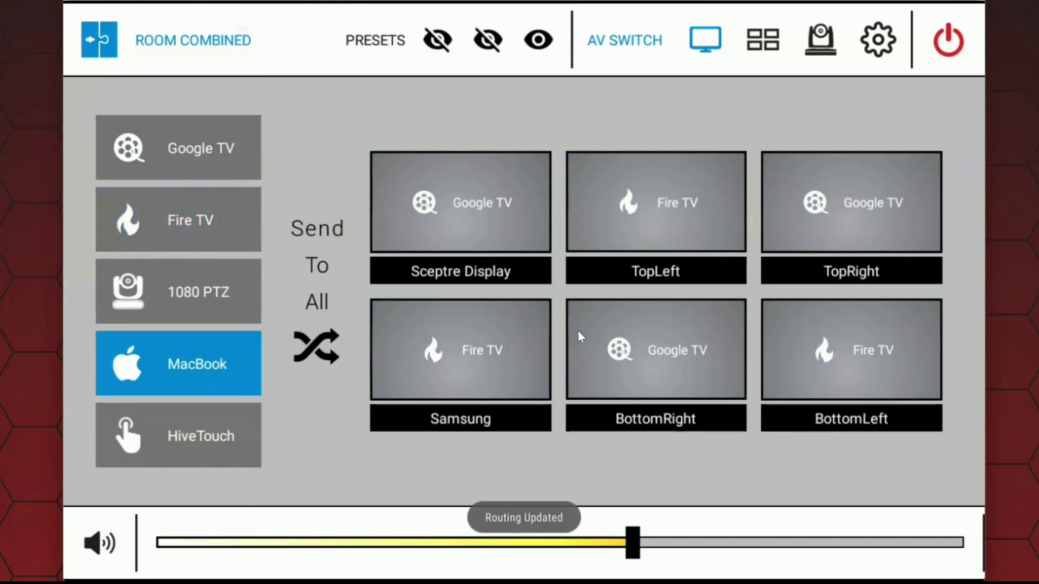
click(710, 369)
click(876, 219)
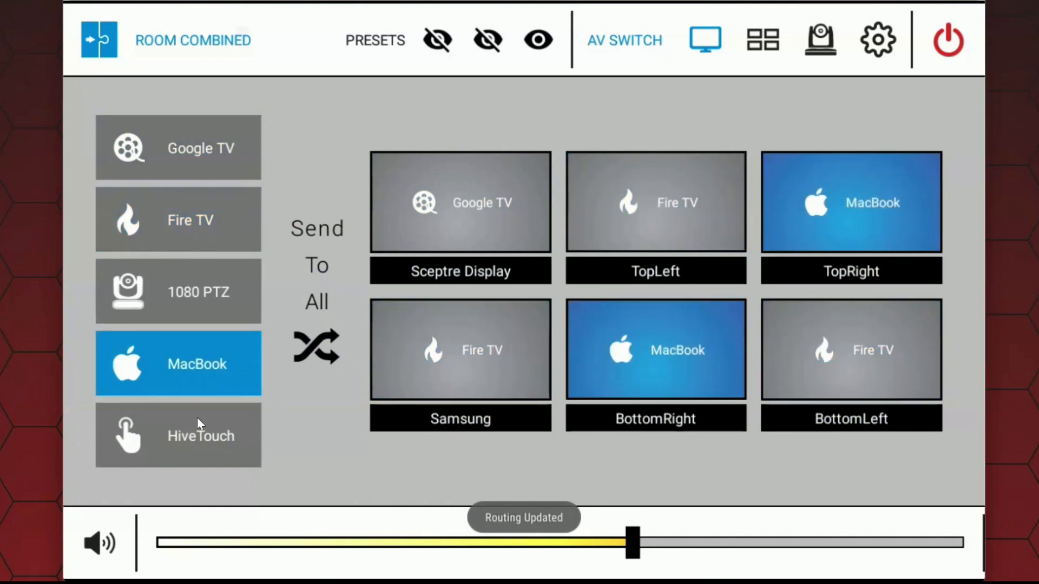
click(181, 440)
click(507, 351)
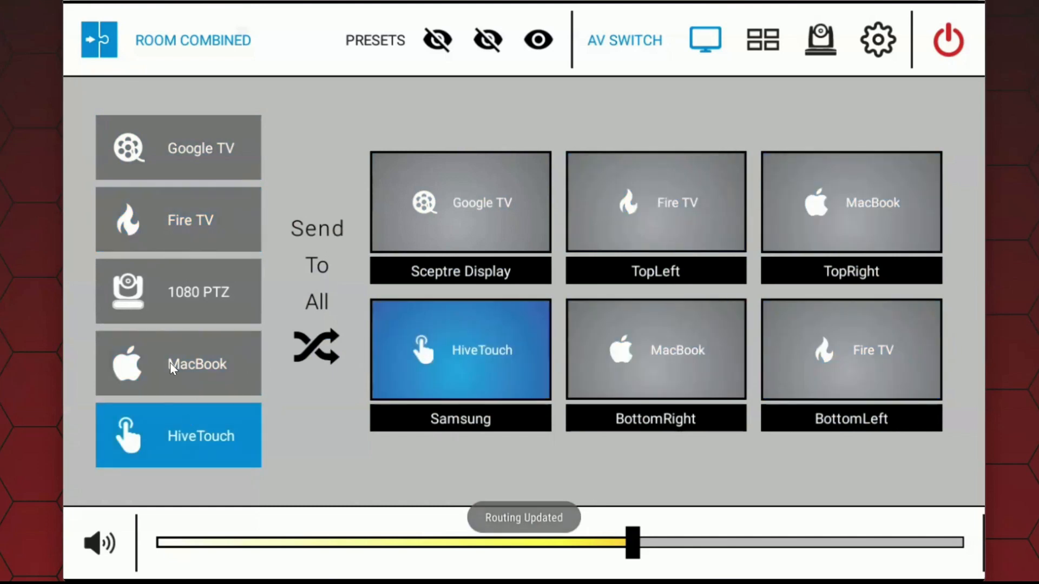
Step: Check which displays receive MacBook and route the 1080 PTZ source to the BottomLeft display
click(201, 373)
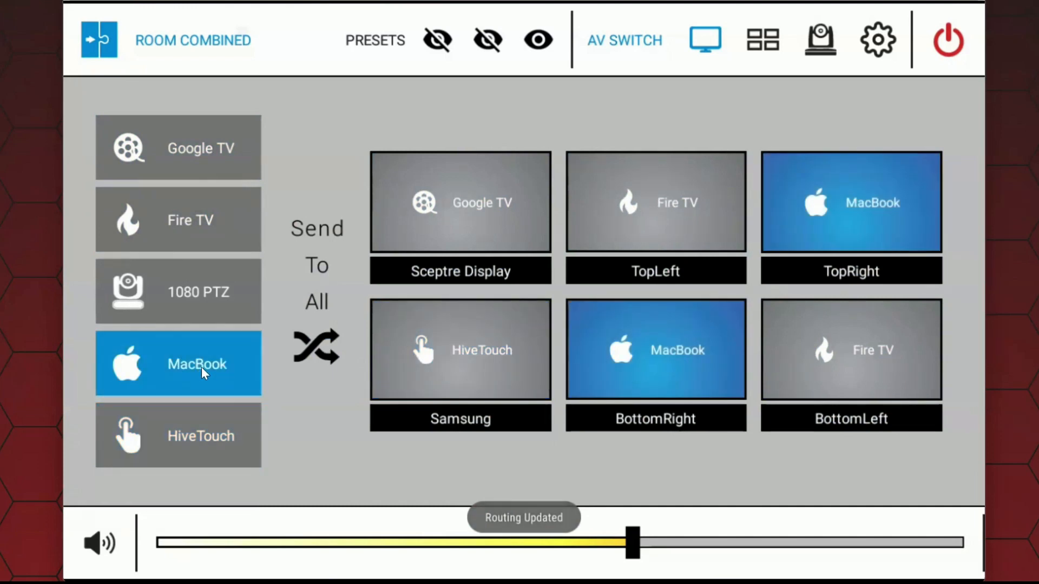
click(196, 289)
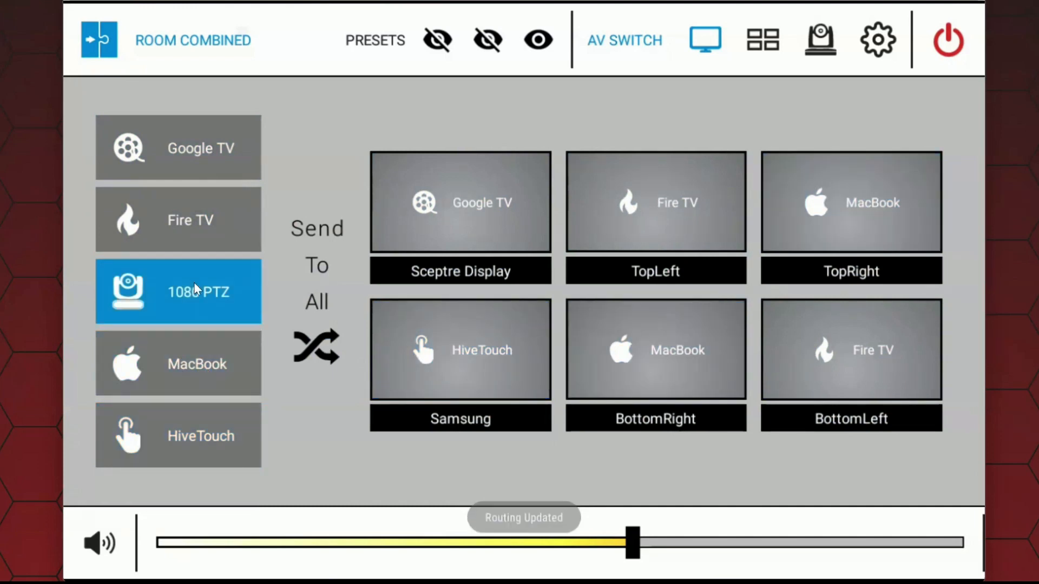
click(886, 376)
Step: Check which displays receive MacBook and HiveTouch, and send the Google TV source to all displays
click(165, 358)
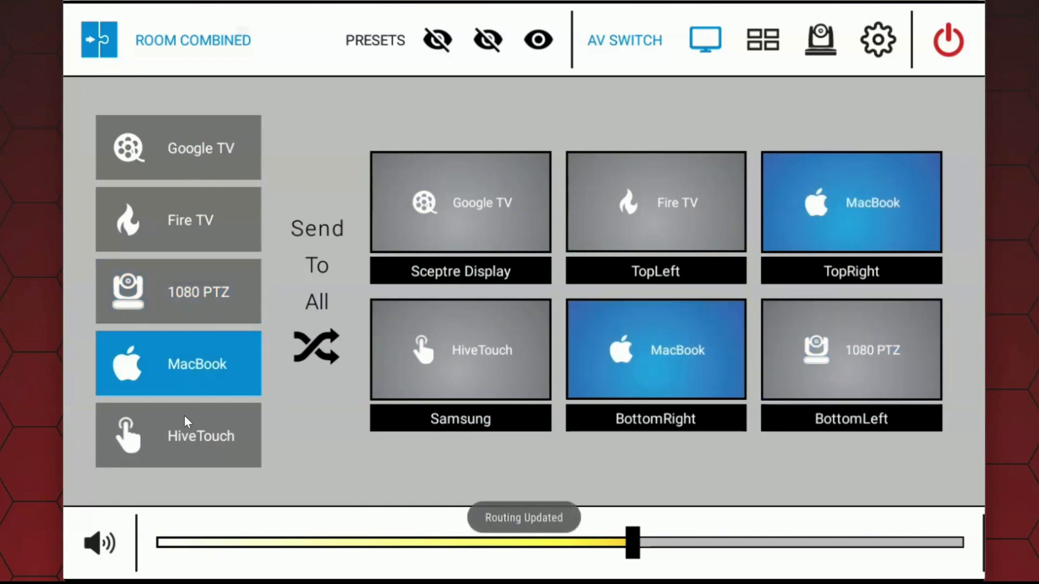
click(186, 441)
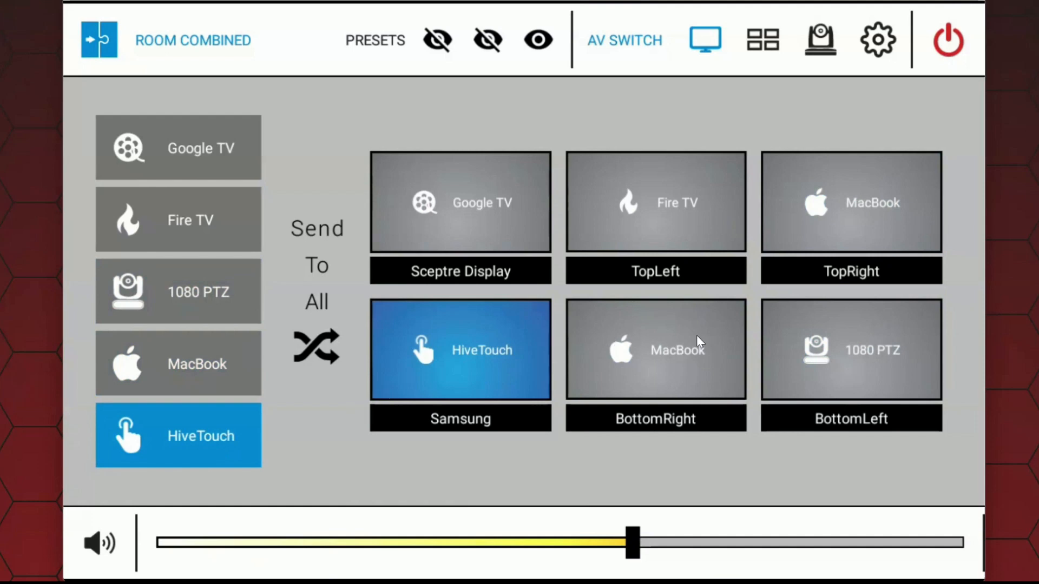
click(176, 147)
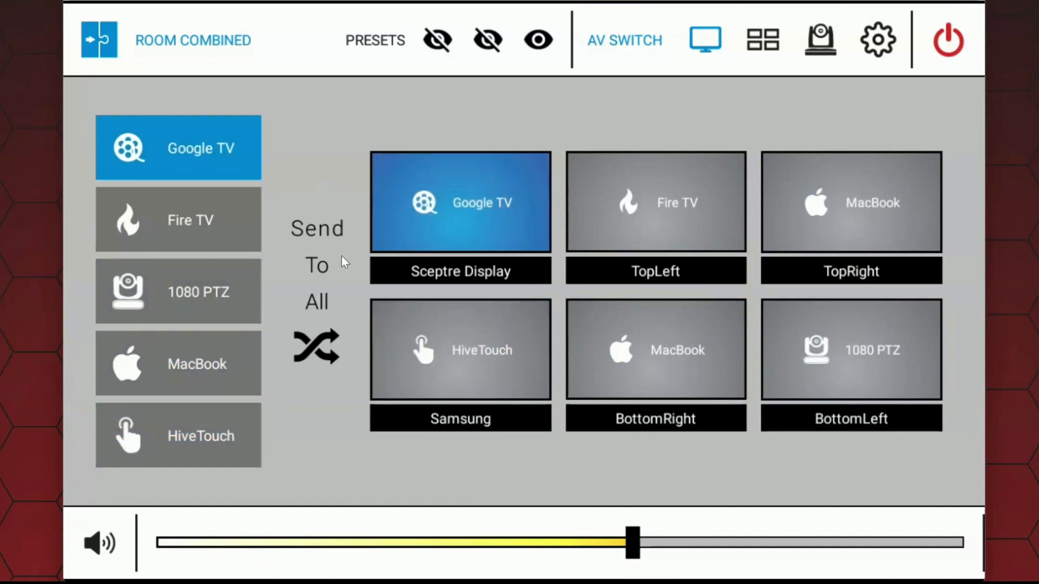
click(319, 349)
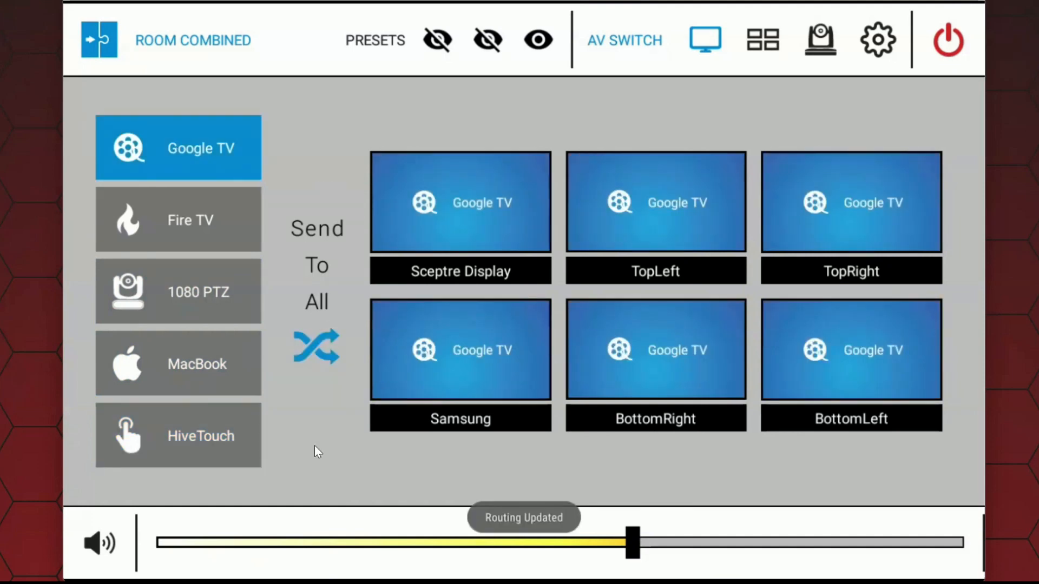
Step: Switch the room to divided mode and route Fire TV and MacBook in turn to the Sceptre Display
click(109, 51)
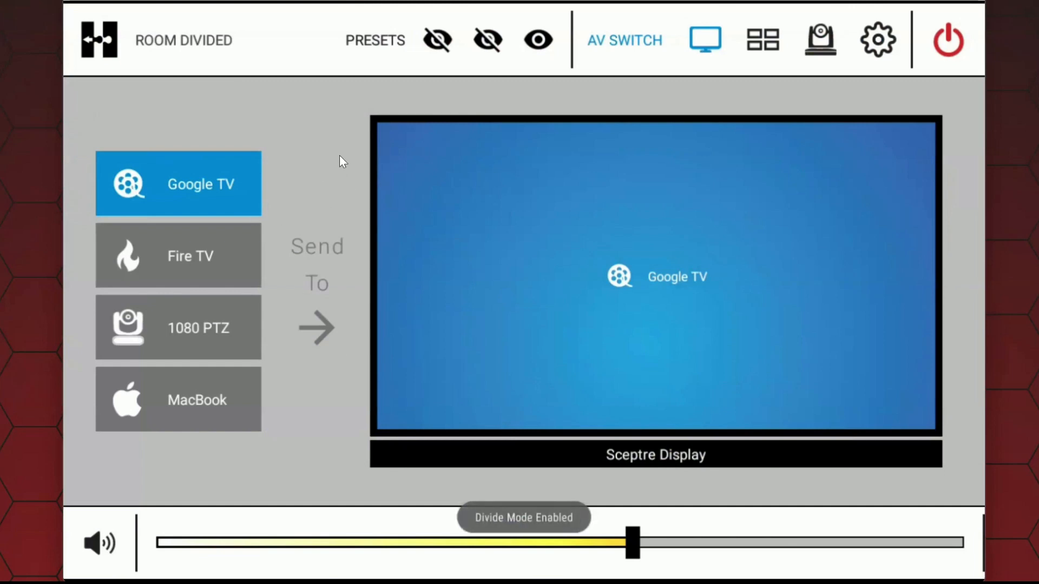
click(182, 265)
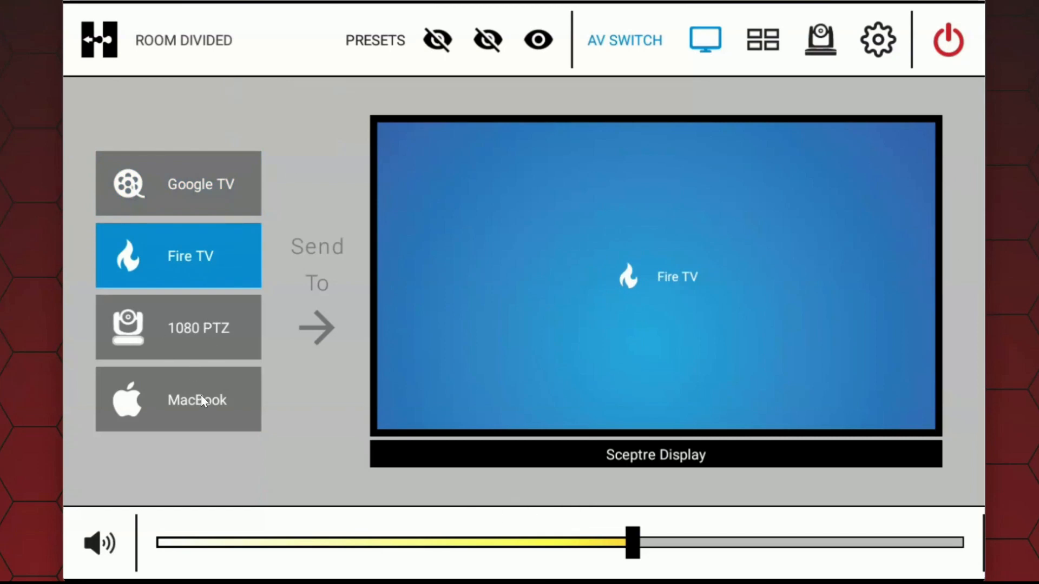
click(179, 404)
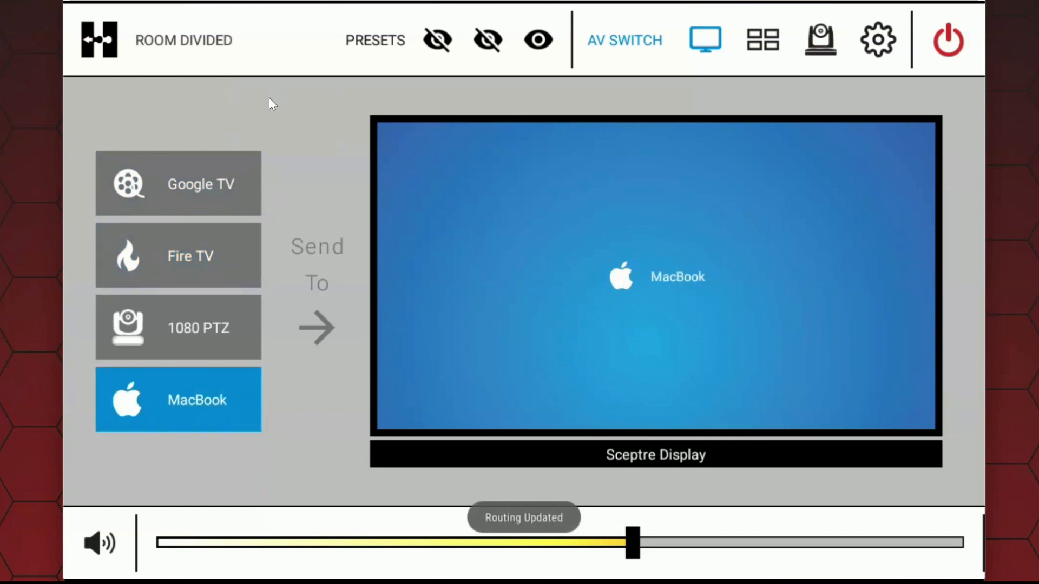